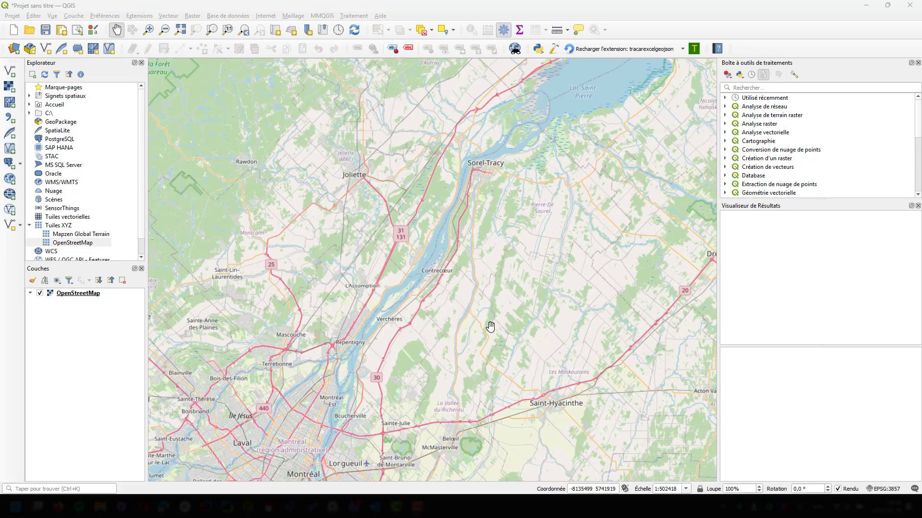
# Check the project's coordinate reference system in the project properties, leaving the settings as they are
pyautogui.moveTo(439, 327); pyautogui.dragTo(458, 274)
pyautogui.scroll(1, 421, 251)
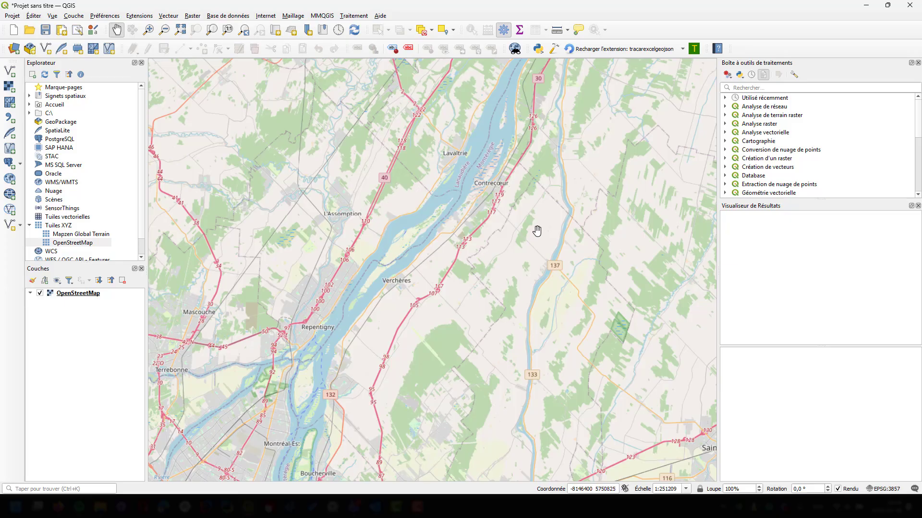
pyautogui.click(901, 491)
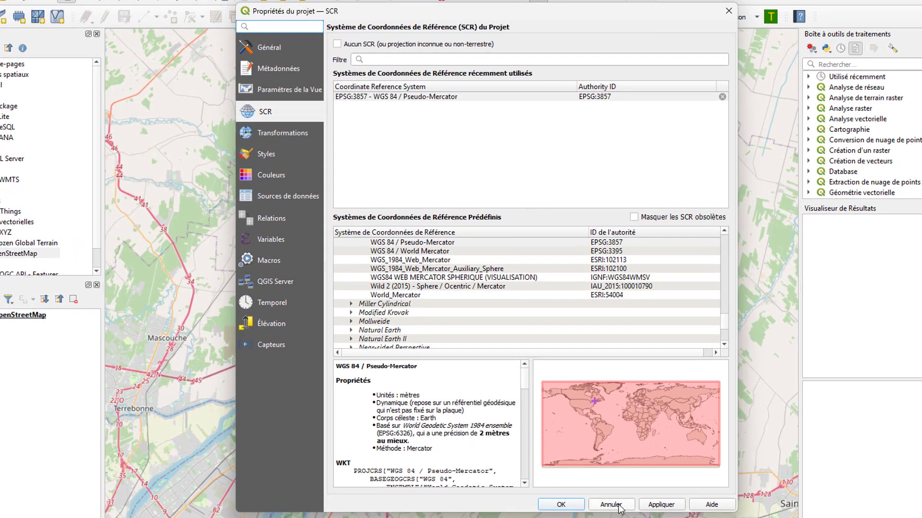
pyautogui.click(618, 505)
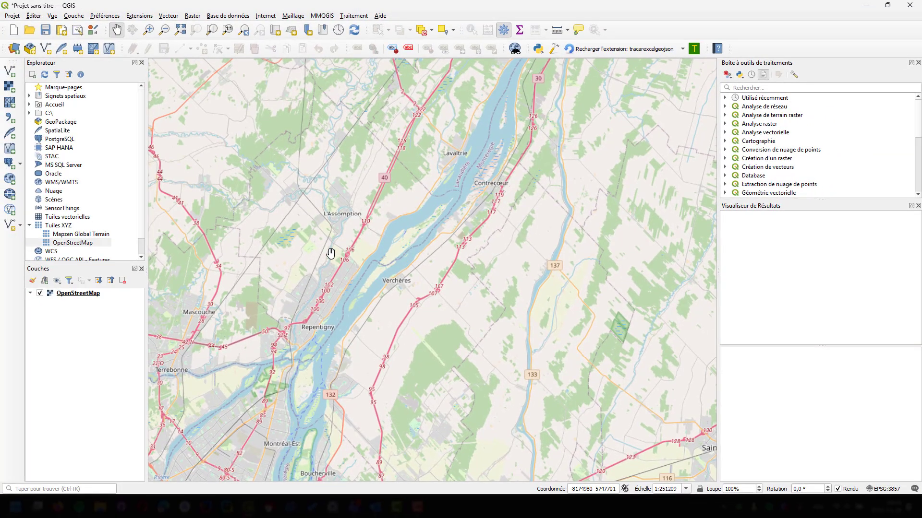
pyautogui.moveTo(349, 246); pyautogui.dragTo(387, 246)
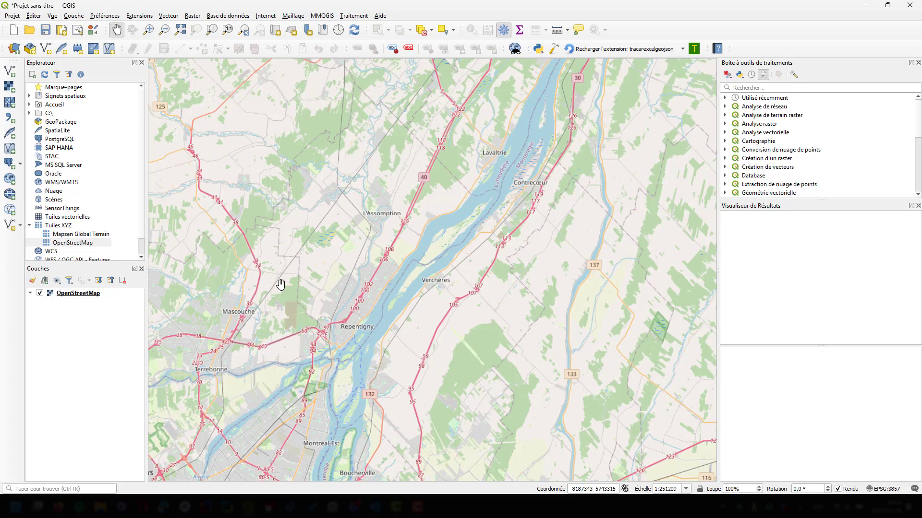
# Open the Georeferencer and shrink its window so it floats over the main map
pyautogui.click(74, 16)
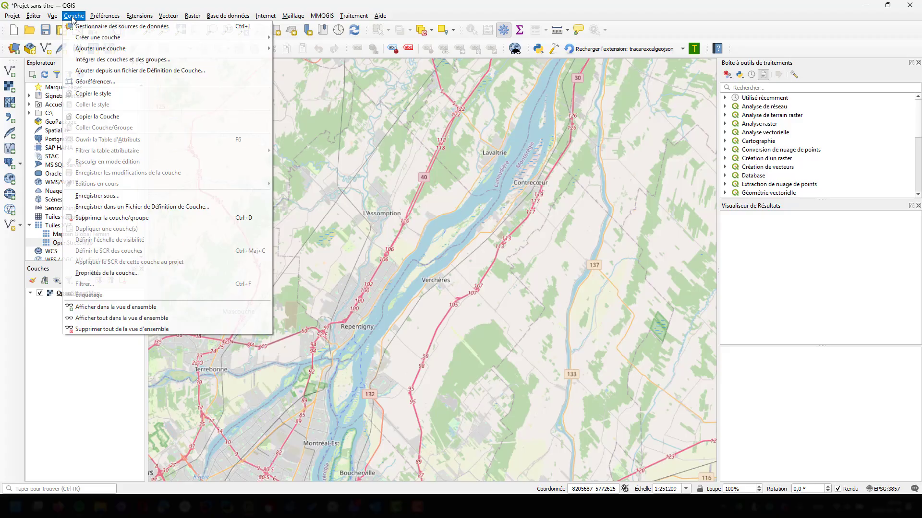
pyautogui.click(92, 82)
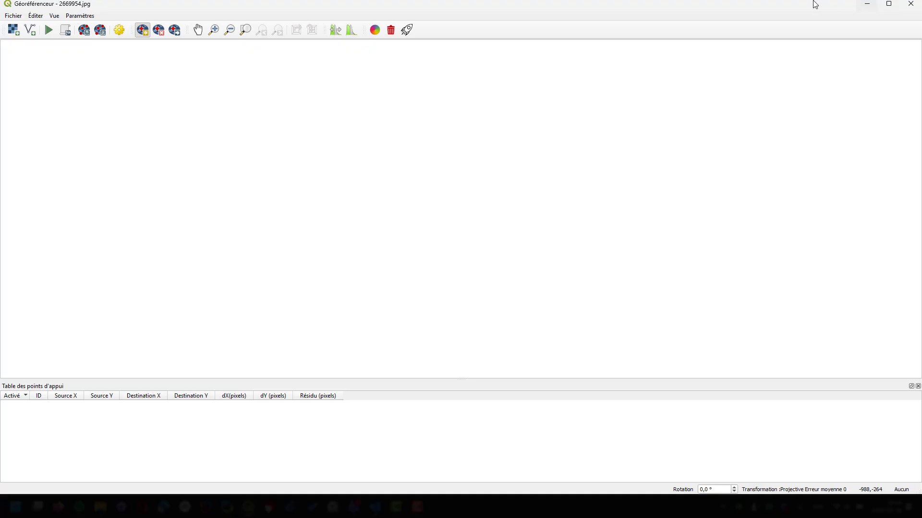
pyautogui.click(888, 6)
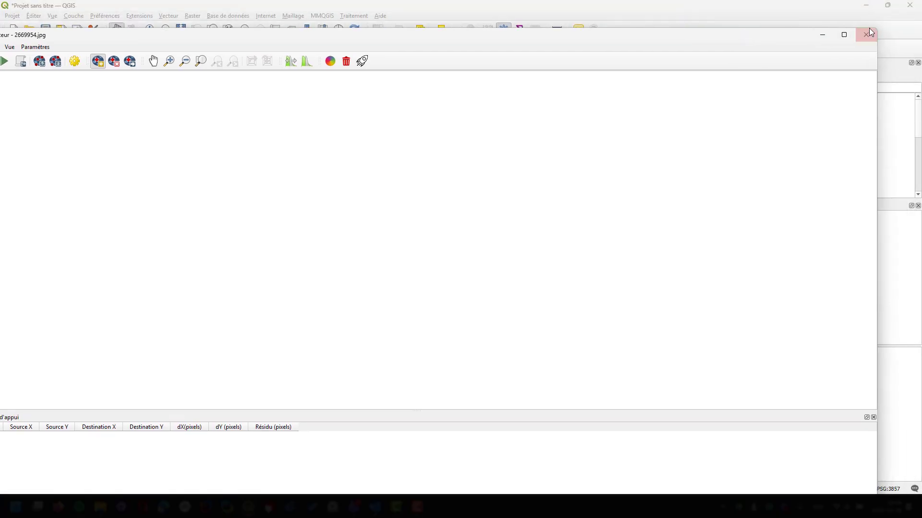
pyautogui.click(846, 35)
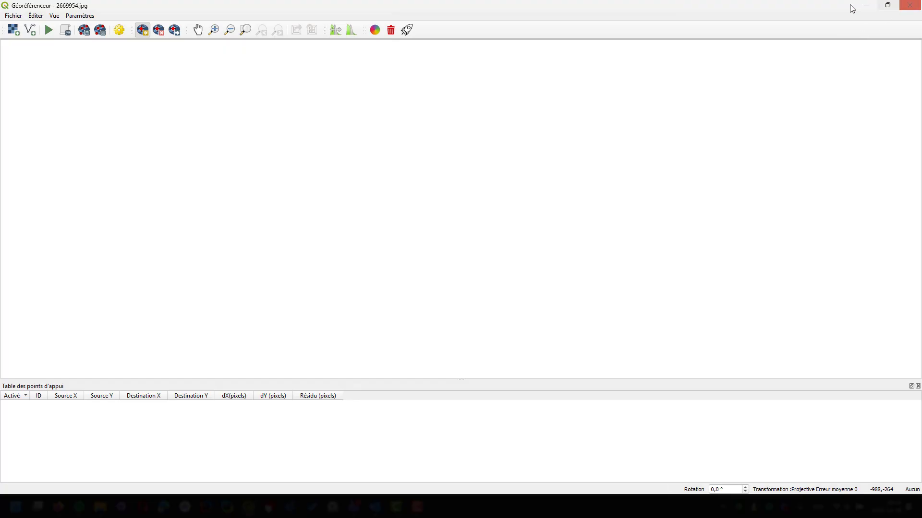
pyautogui.moveTo(806, 9); pyautogui.dragTo(787, 33)
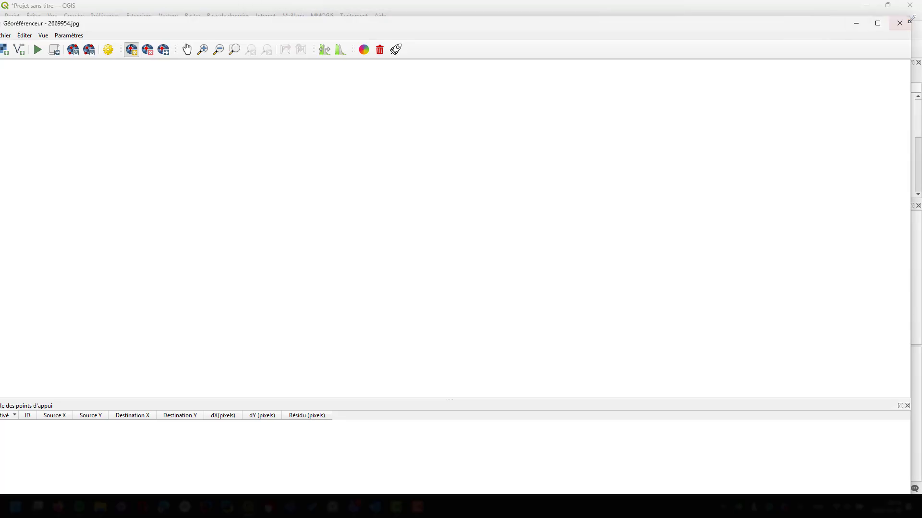
pyautogui.moveTo(910, 17); pyautogui.dragTo(566, 99)
pyautogui.moveTo(488, 111); pyautogui.dragTo(629, 49)
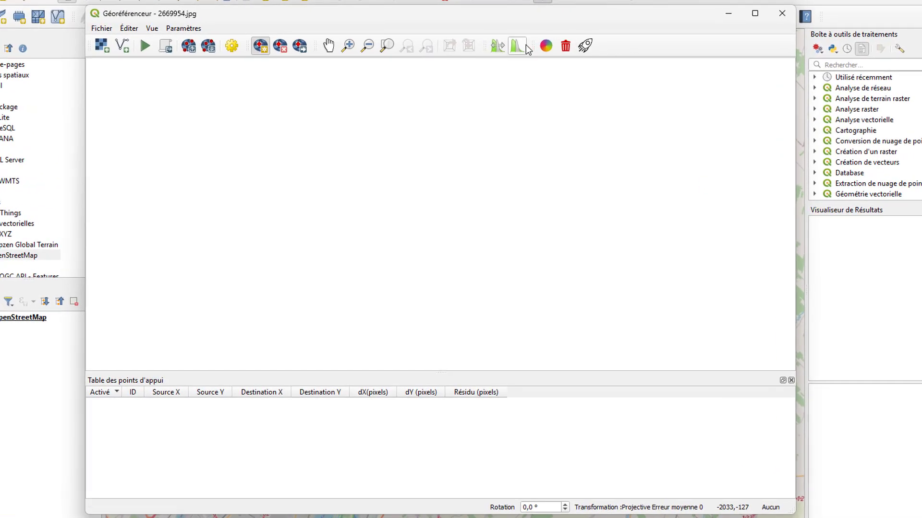
# Load the scanned map 2669954.jpg from C:\temp\fichiers as the raster to georeference
pyautogui.click(101, 45)
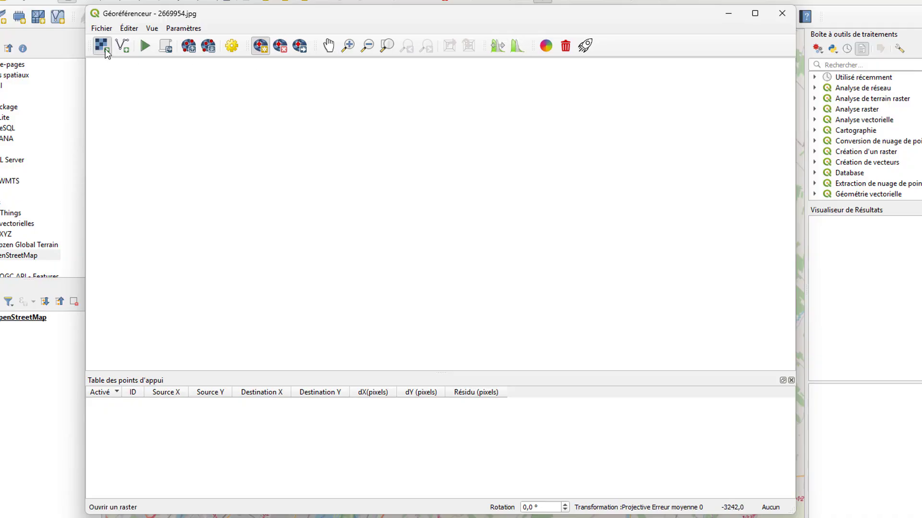
pyautogui.click(284, 131)
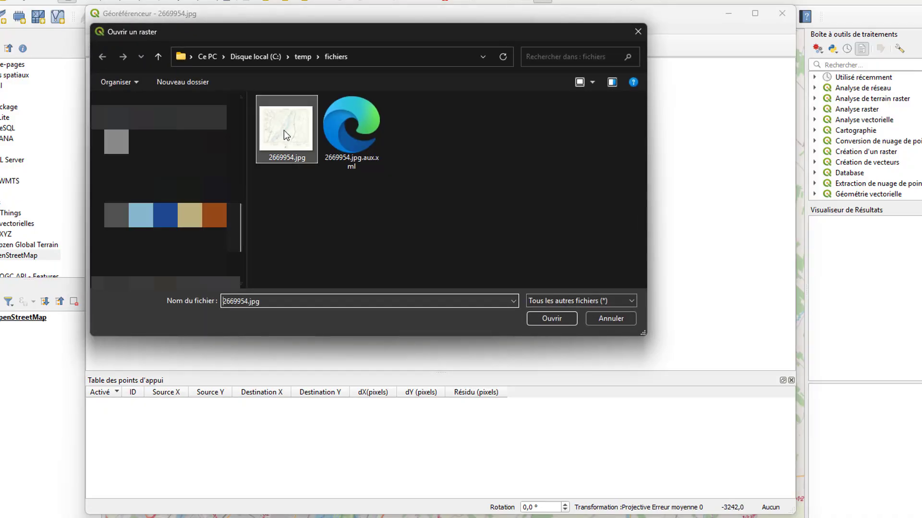
pyautogui.click(551, 318)
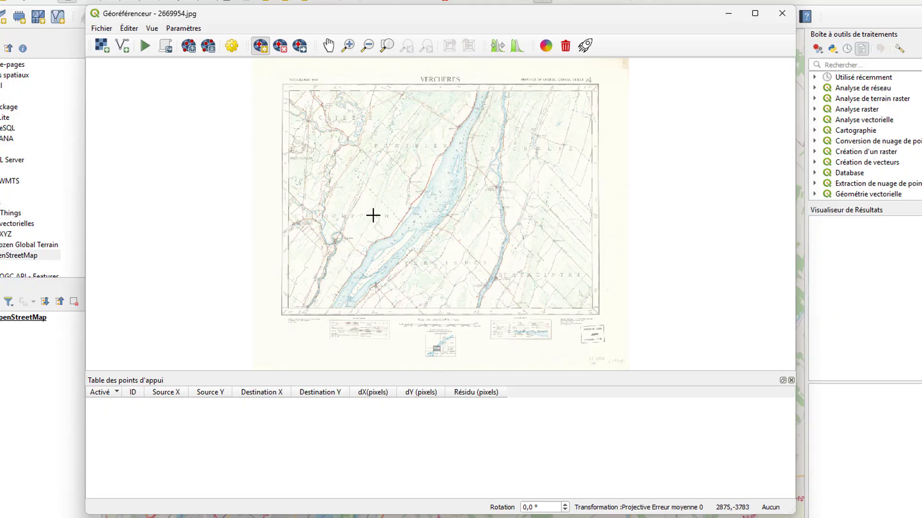
# Review the transformation types and resampling methods, and accept Projective, EPSG:3857, Plus proche voisin resampling and output file 2669954_georef.tif
pyautogui.click(233, 48)
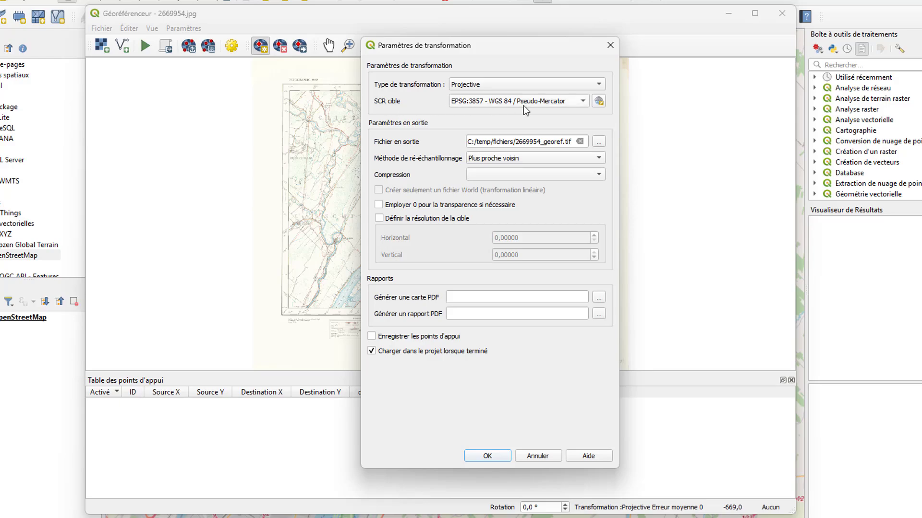
pyautogui.click(459, 89)
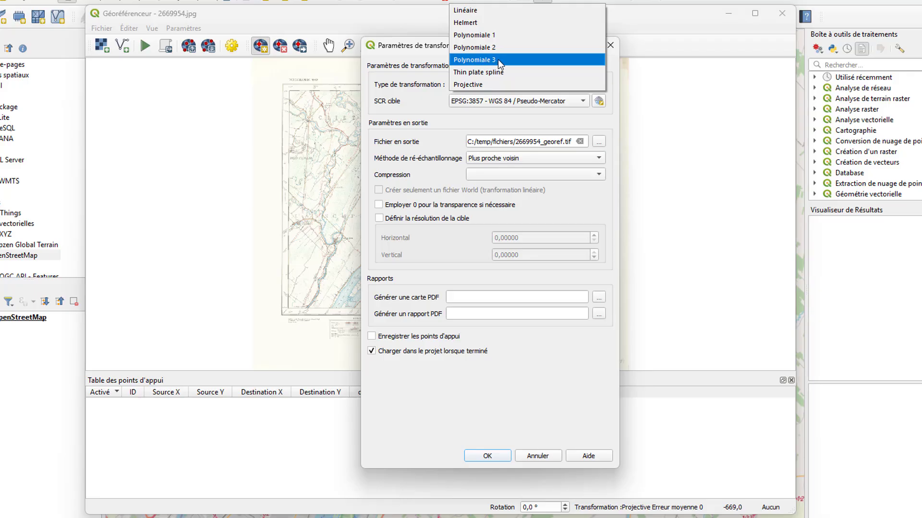
pyautogui.click(430, 146)
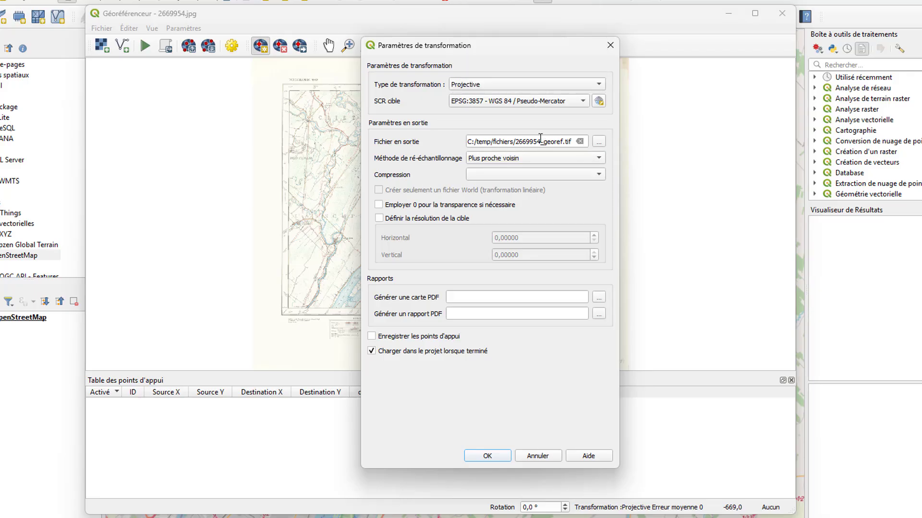
pyautogui.click(484, 161)
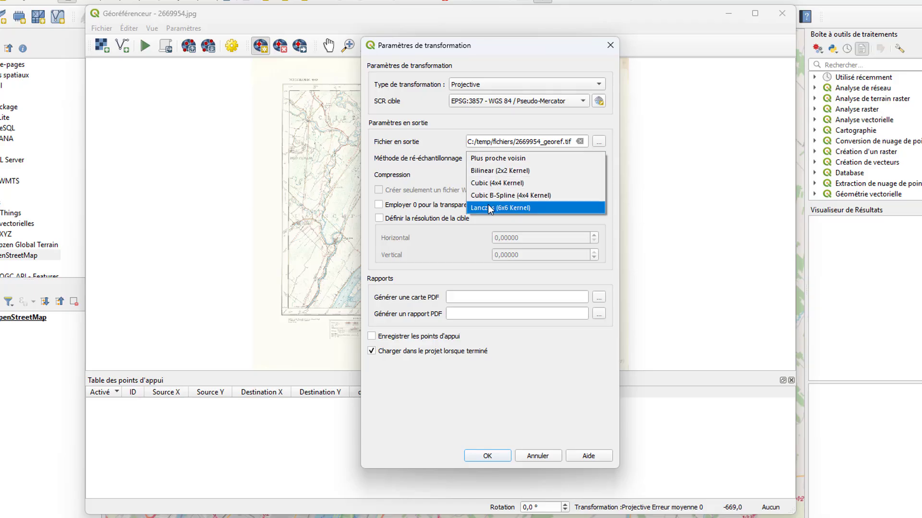
pyautogui.click(443, 169)
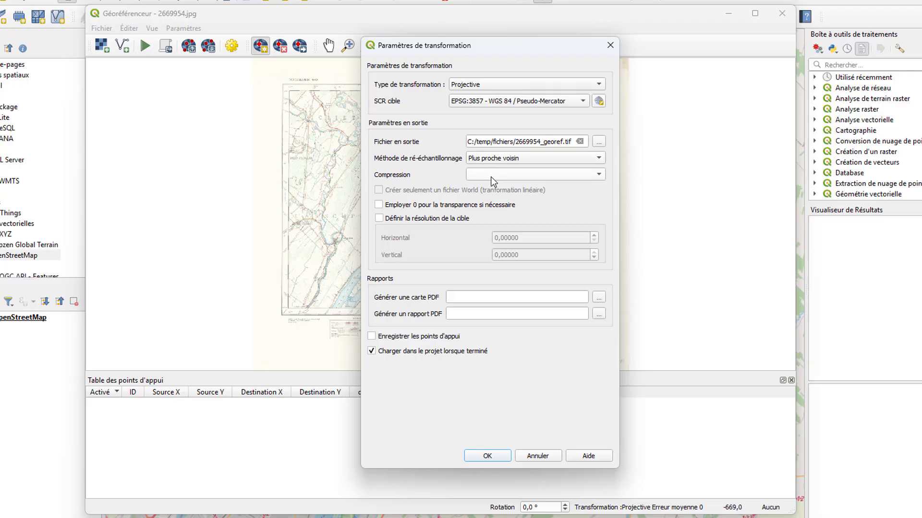
pyautogui.click(492, 162)
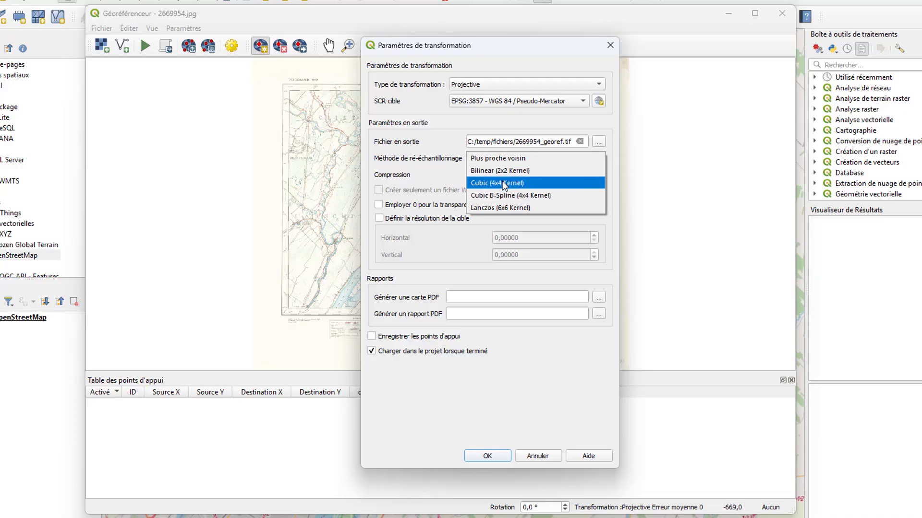
pyautogui.click(441, 141)
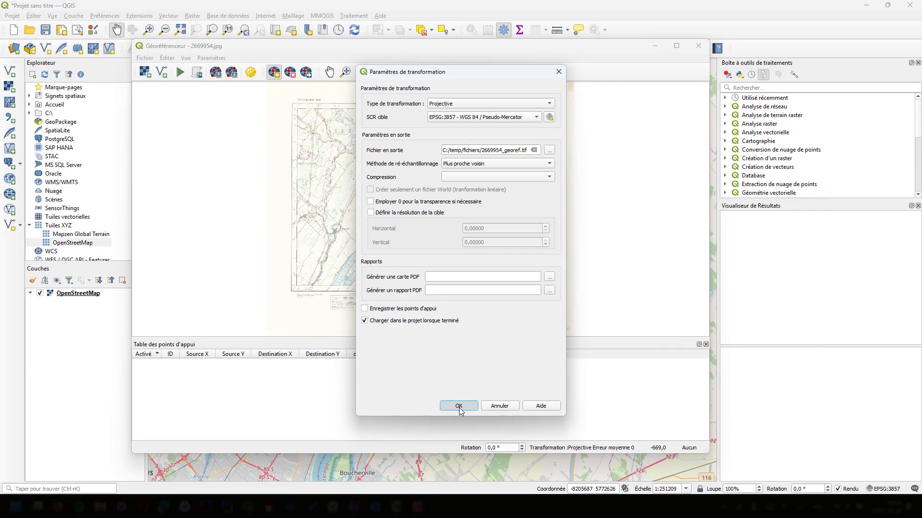
pyautogui.click(459, 406)
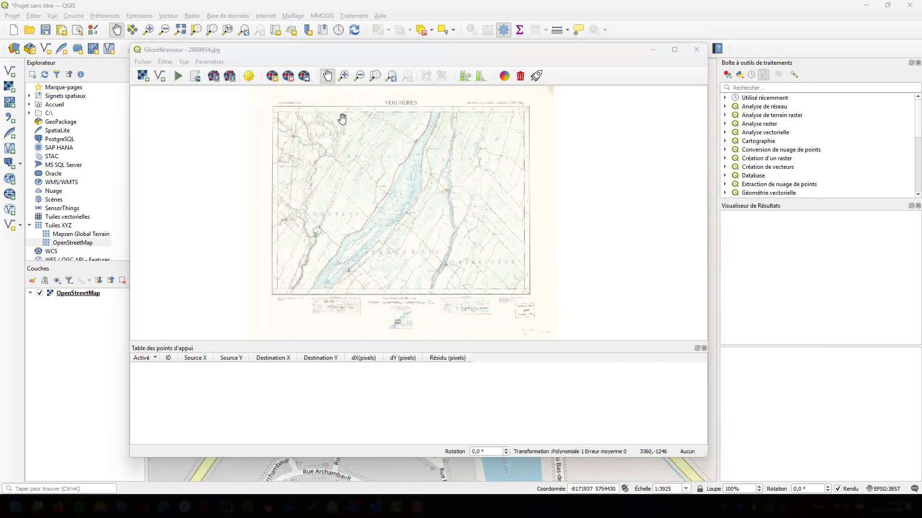
# Examine the scanned Verchères map along the river around Lanoraie and Lavaltrie for a recognisable road intersection
pyautogui.click(272, 76)
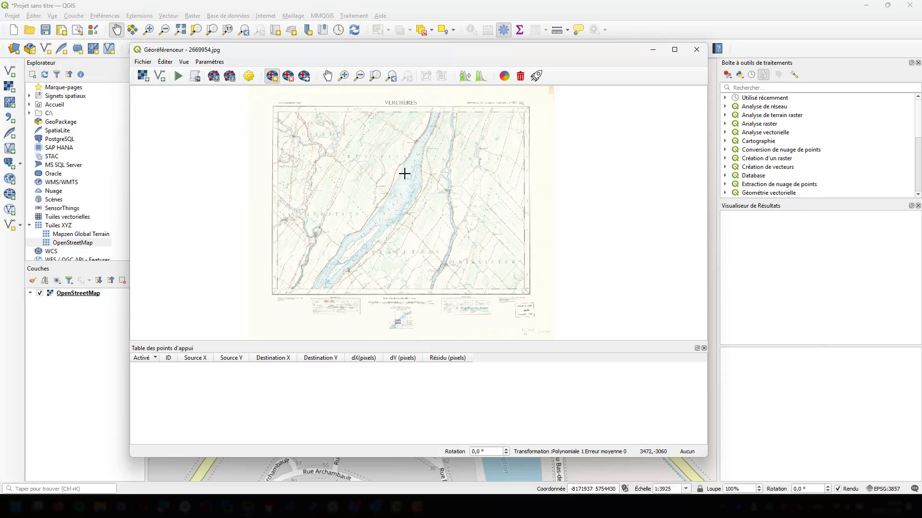
pyautogui.scroll(1, 422, 150)
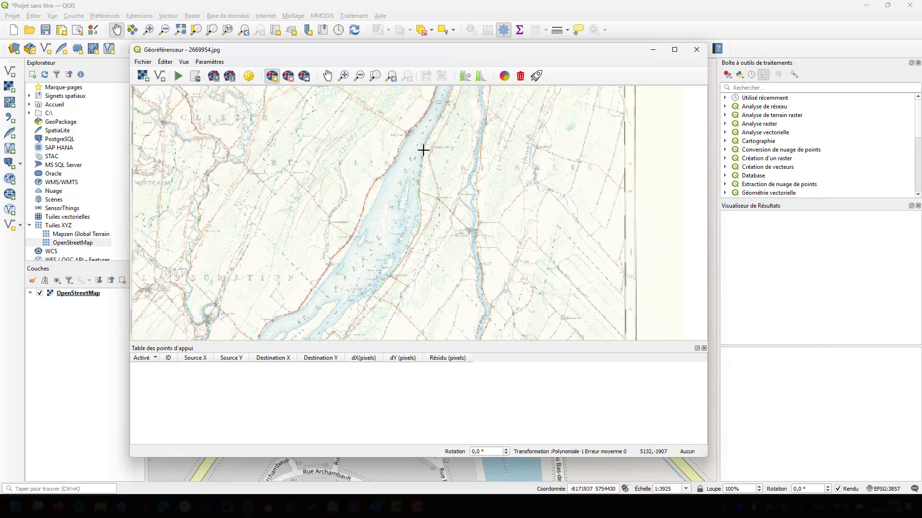
pyautogui.scroll(2, 423, 150)
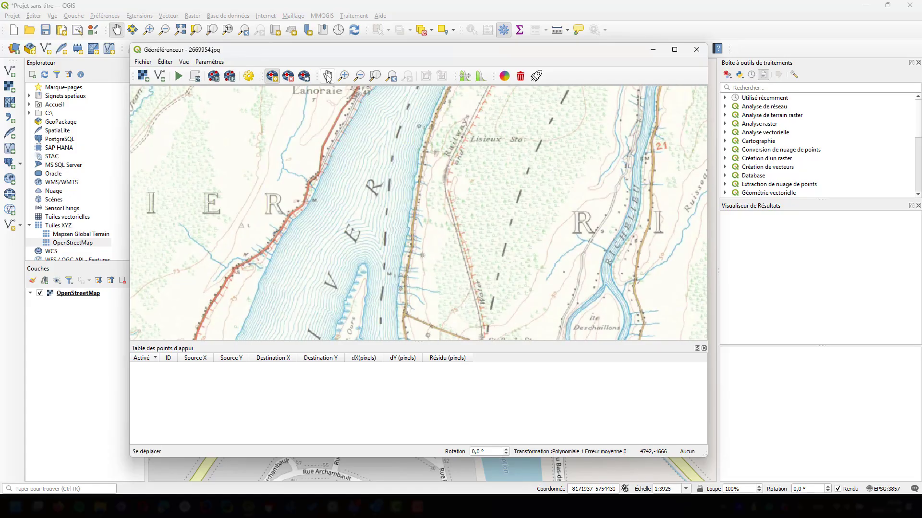
pyautogui.click(328, 76)
pyautogui.moveTo(373, 143); pyautogui.dragTo(329, 275)
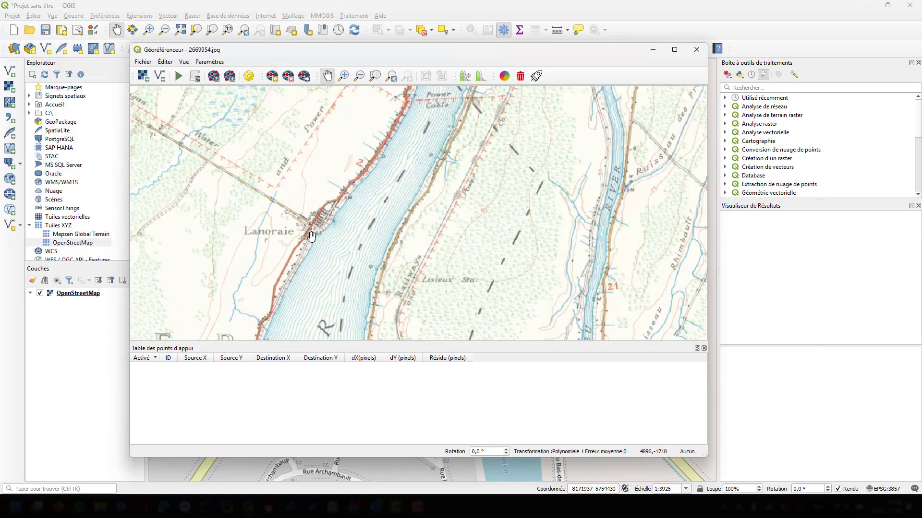
pyautogui.scroll(1, 323, 227)
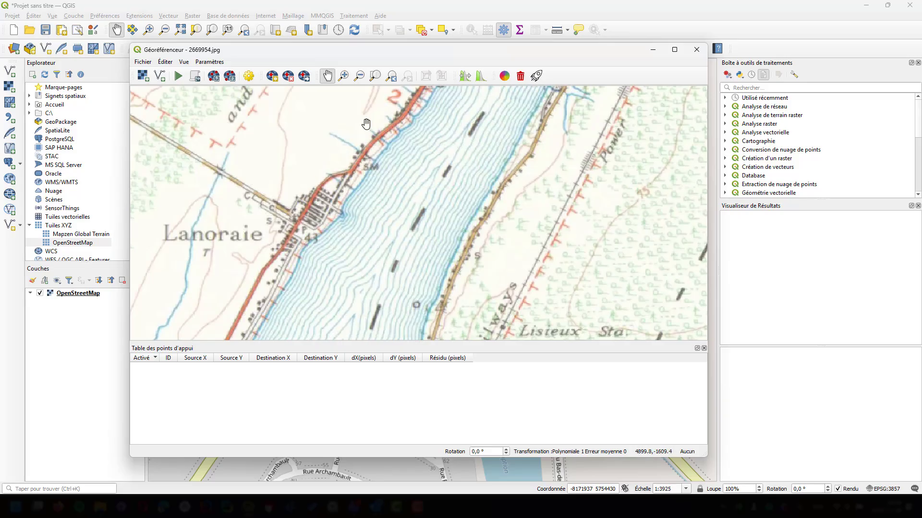
pyautogui.moveTo(392, 53); pyautogui.dragTo(398, 76)
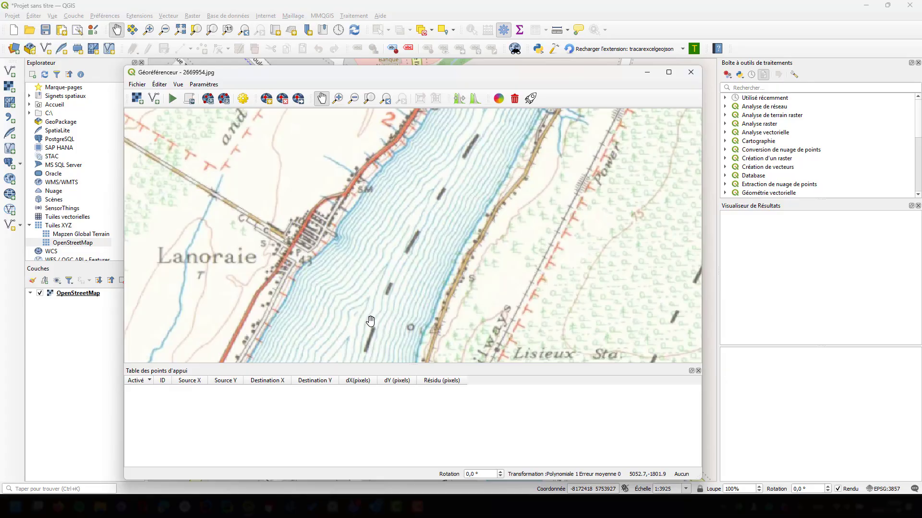
pyautogui.moveTo(468, 317); pyautogui.dragTo(429, 212)
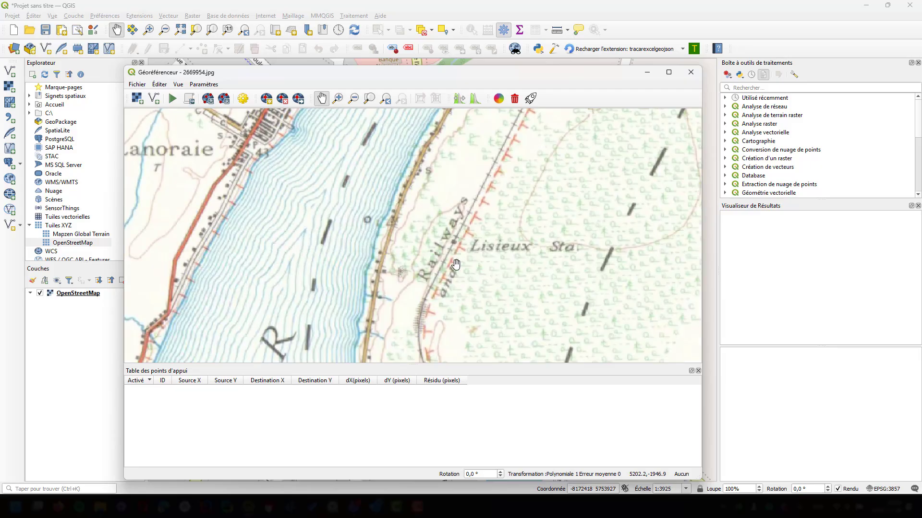
pyautogui.moveTo(352, 303); pyautogui.dragTo(527, 260)
pyautogui.moveTo(520, 128); pyautogui.dragTo(501, 248)
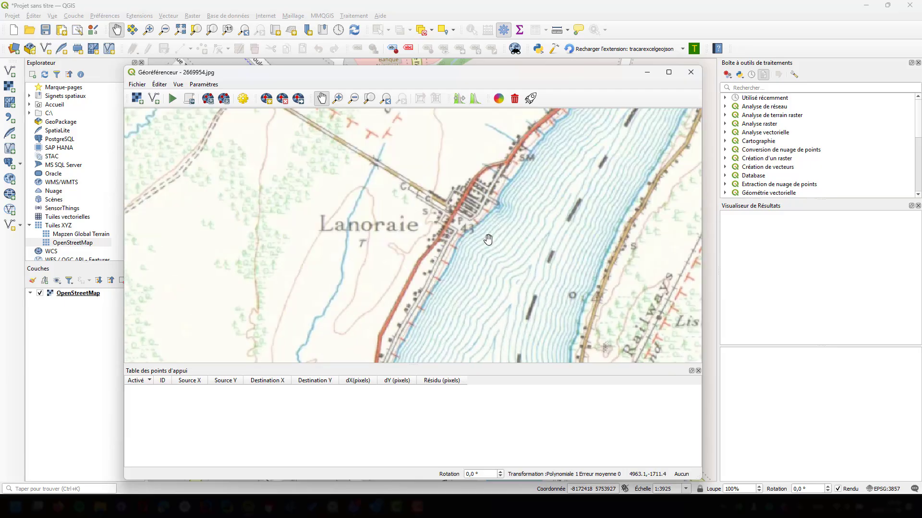
pyautogui.moveTo(454, 224); pyautogui.dragTo(608, 81)
pyautogui.moveTo(475, 282); pyautogui.dragTo(546, 86)
pyautogui.moveTo(510, 187); pyautogui.dragTo(531, 214)
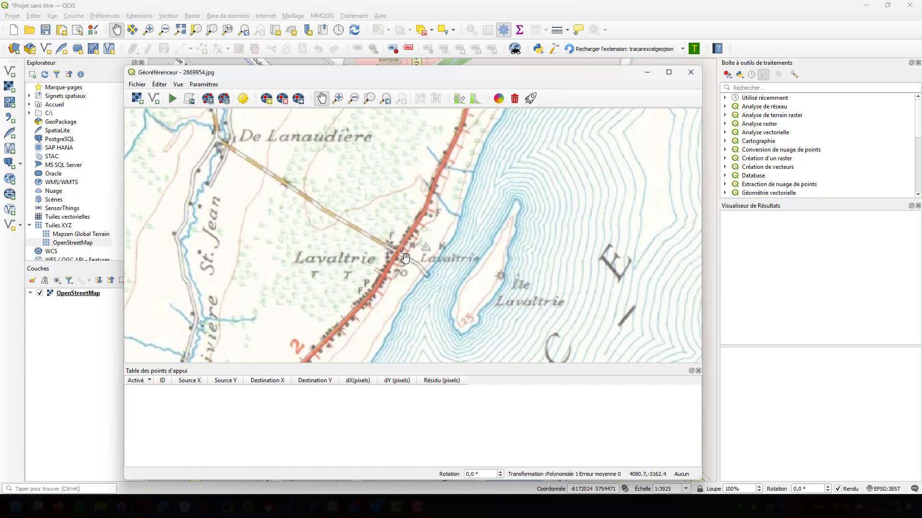
# Add a control point on the scanned map where the side road meets the red main road in Lavaltrie
pyautogui.scroll(2, 406, 266)
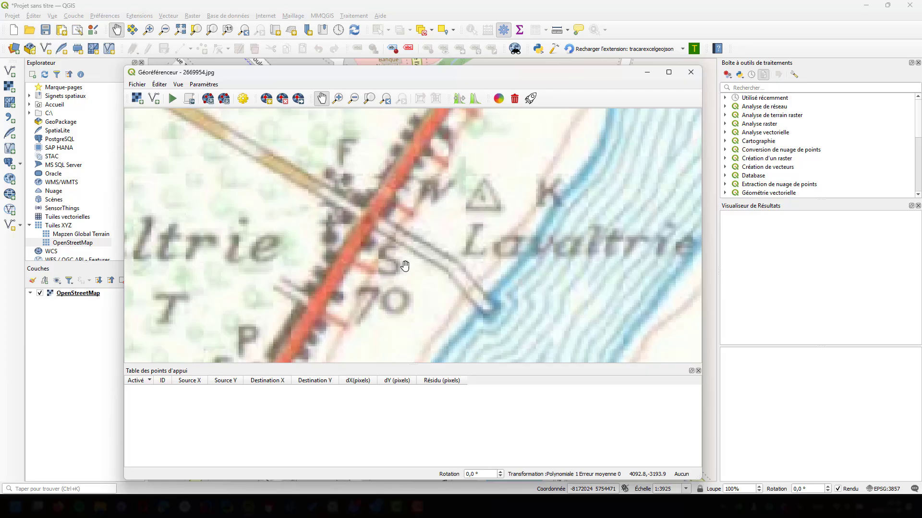
pyautogui.click(266, 98)
pyautogui.click(368, 220)
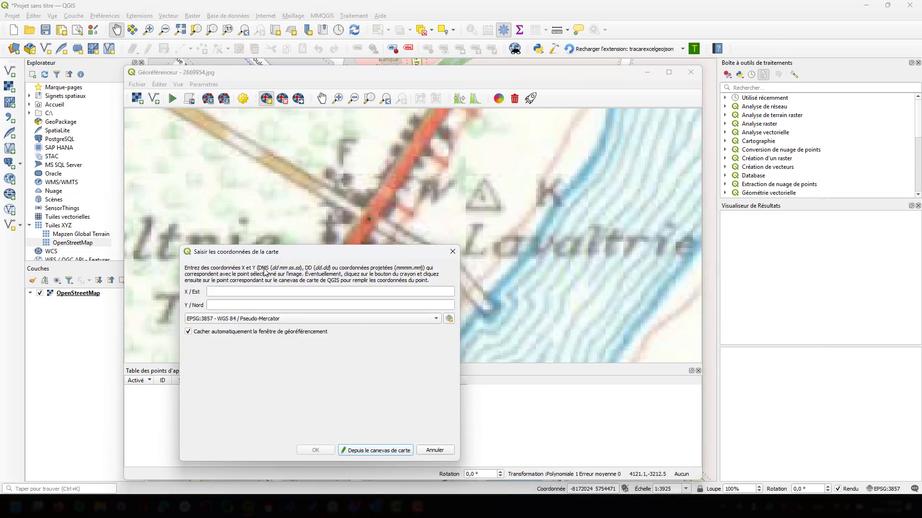
# Locate the junction of Rue Notre-Dame and Rue Saint-Antoine in Lavaltrie on the OpenStreetMap canvas
pyautogui.click(249, 304)
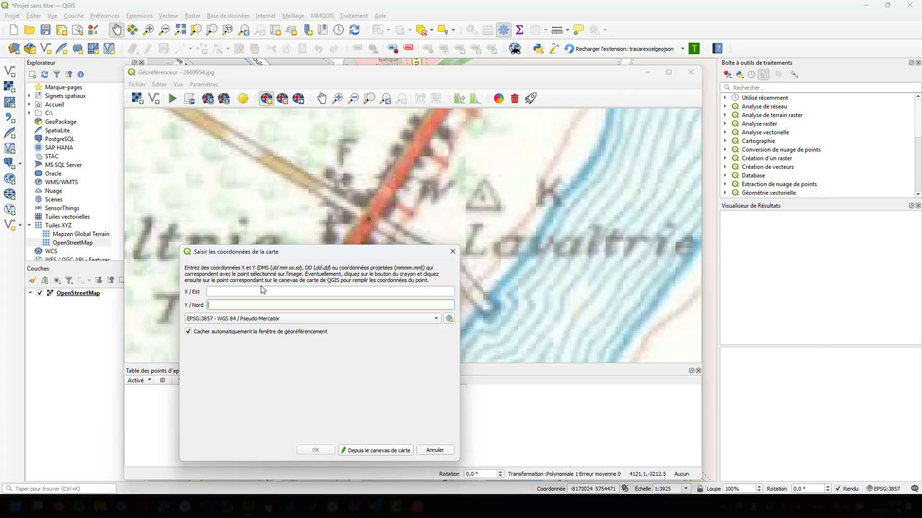
pyautogui.click(371, 451)
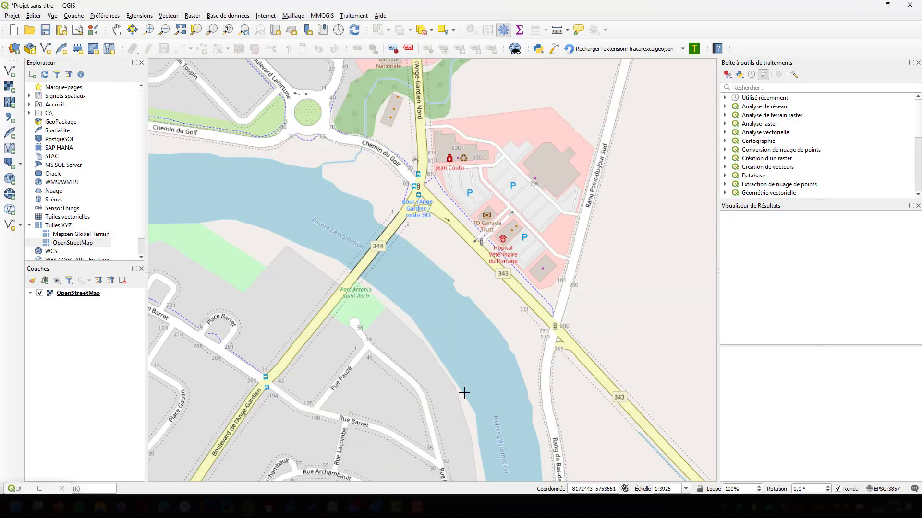
pyautogui.scroll(-4, 525, 328)
pyautogui.scroll(-1, 524, 328)
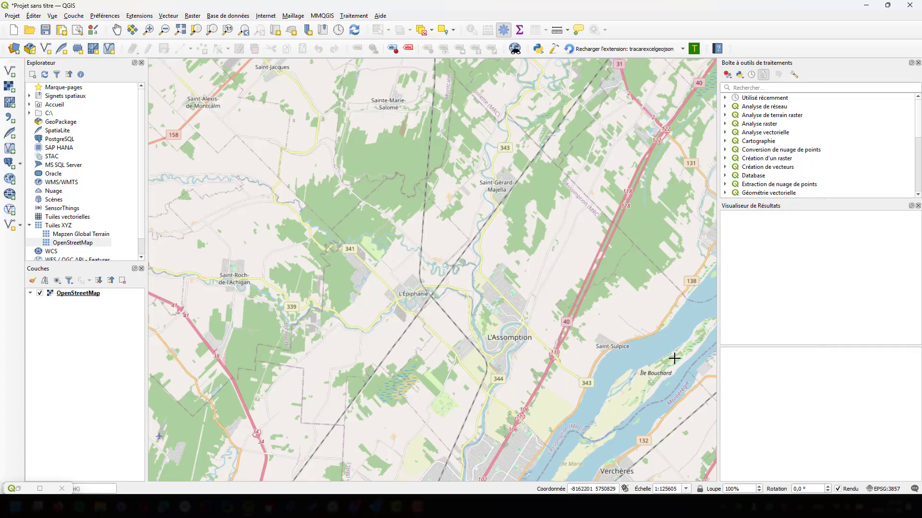
pyautogui.scroll(-1, 693, 294)
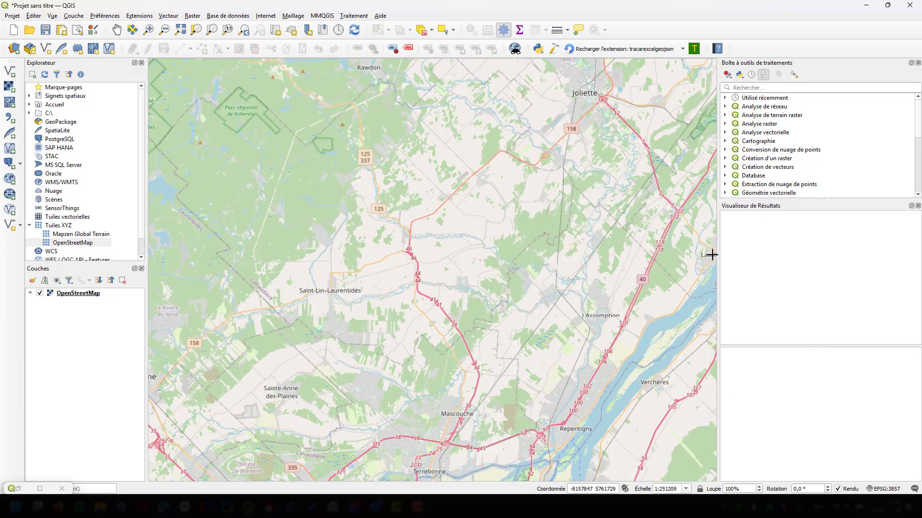
pyautogui.scroll(3, 702, 261)
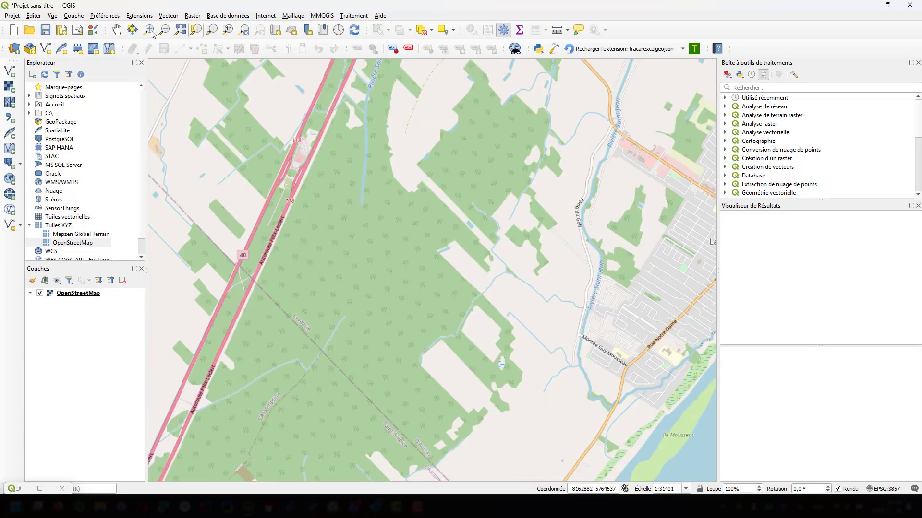
pyautogui.click(116, 30)
pyautogui.moveTo(644, 217); pyautogui.dragTo(394, 264)
pyautogui.scroll(2, 350, 273)
pyautogui.scroll(1, 395, 264)
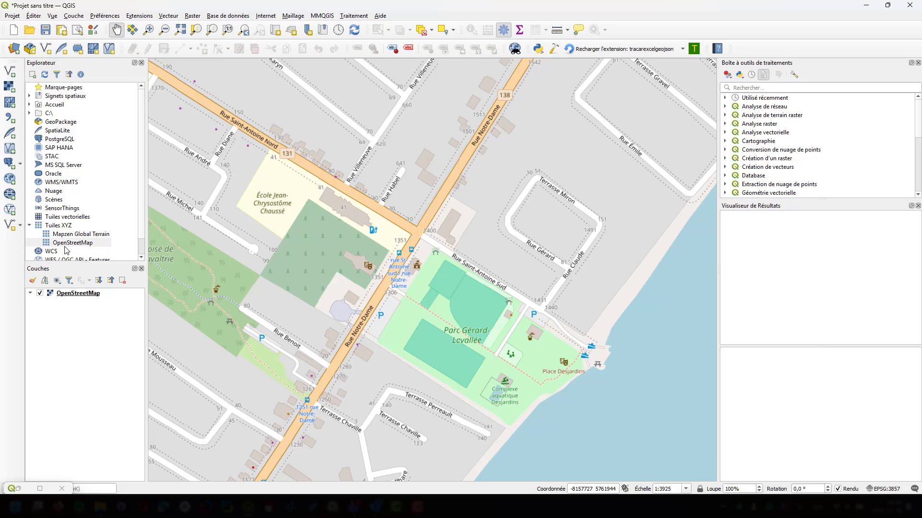
# Take the Lavaltrie control point's coordinates from the Rue Notre-Dame and Rue Saint-Antoine junction on the map canvas and accept them
pyautogui.doubleClick(21, 489)
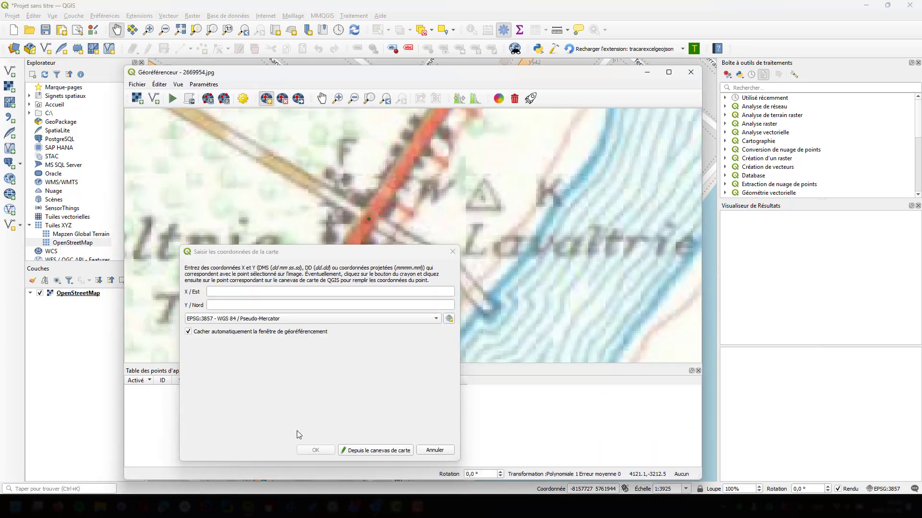
pyautogui.click(354, 455)
pyautogui.click(413, 236)
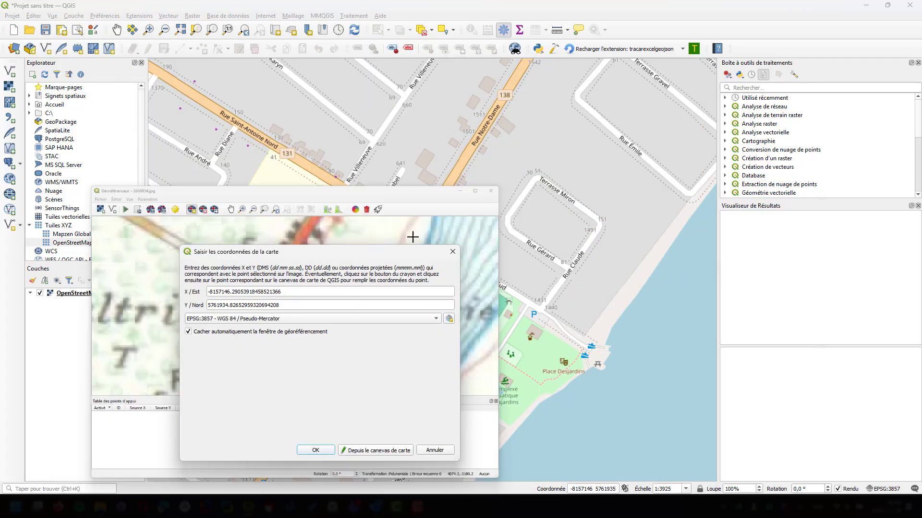
pyautogui.click(316, 450)
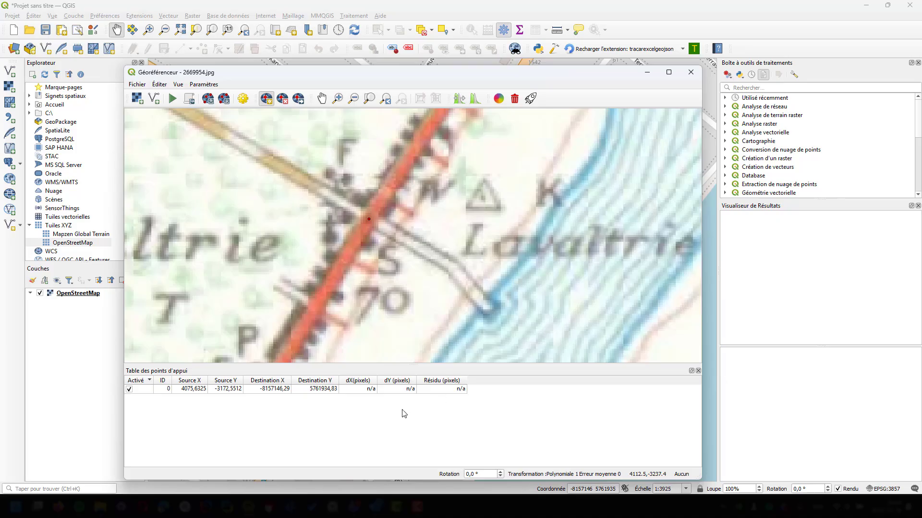
# Check the transformation type in the transformation settings and close them without changes
pyautogui.click(243, 99)
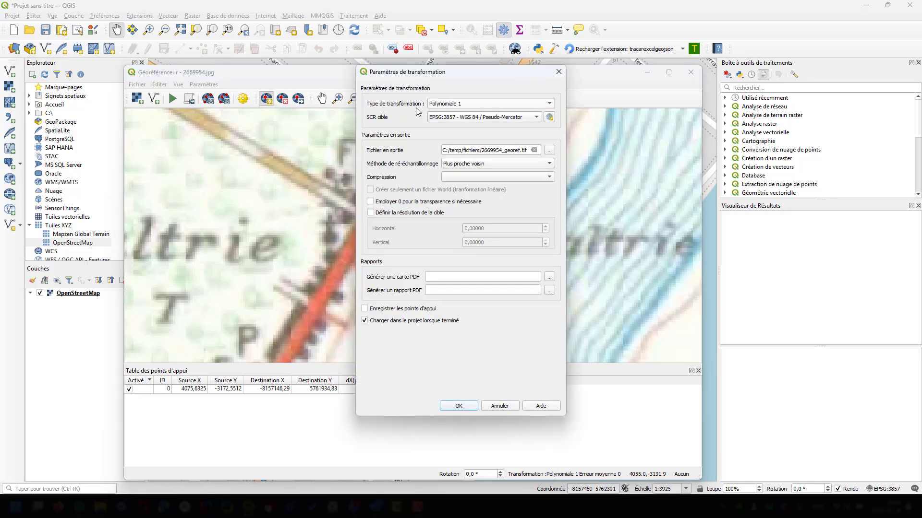
pyautogui.click(563, 73)
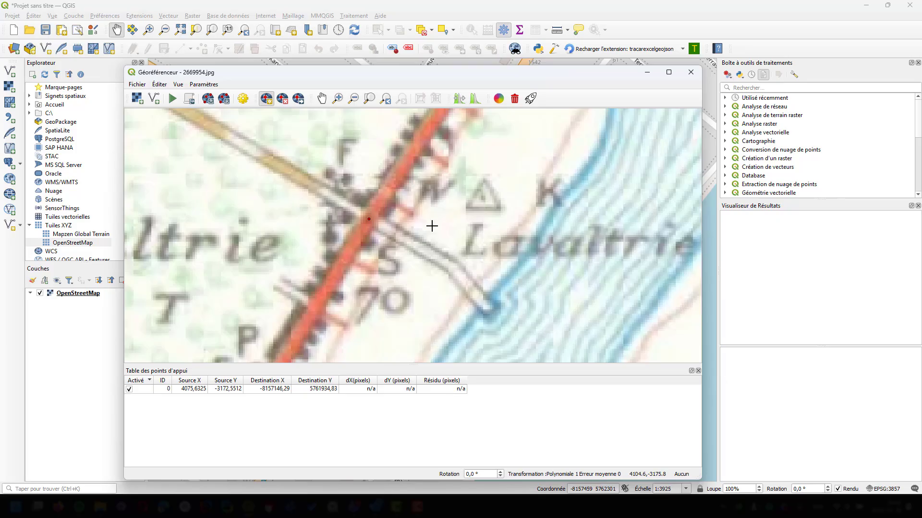
# Examine the scanned map from Lavaltrie to L'Assomption for a second recognisable road junction beside the river loop
pyautogui.scroll(3, 376, 215)
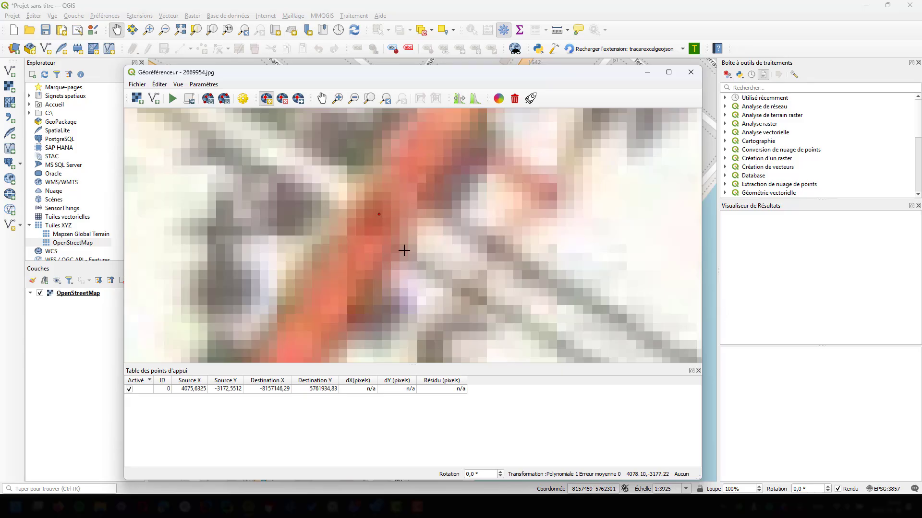
pyautogui.scroll(-5, 404, 230)
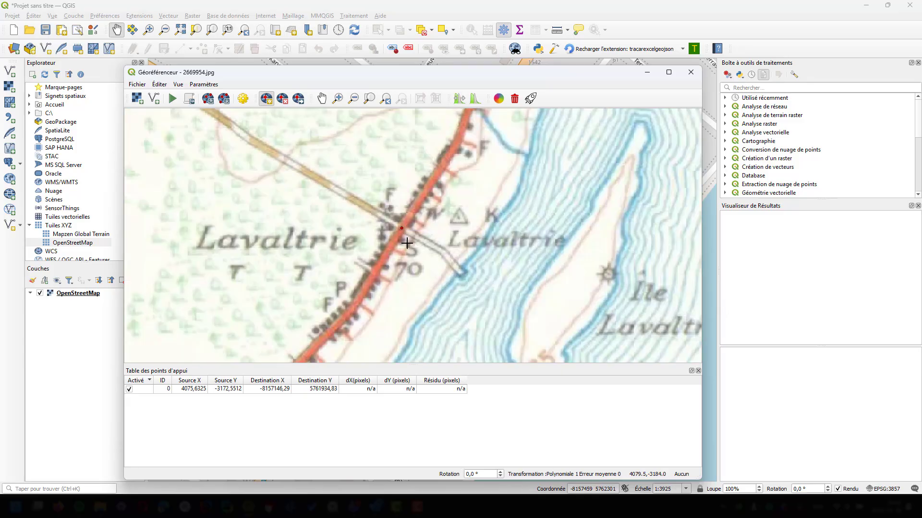
pyautogui.scroll(-1, 412, 241)
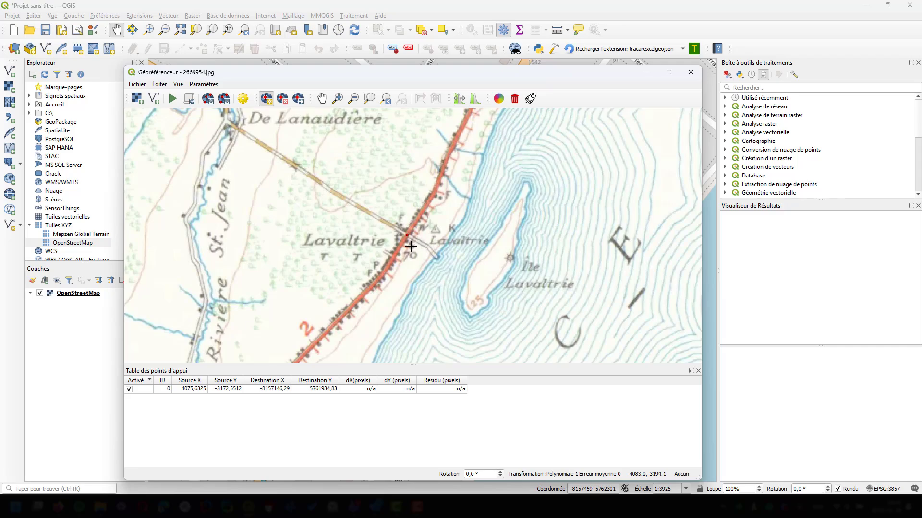
pyautogui.scroll(-2, 410, 246)
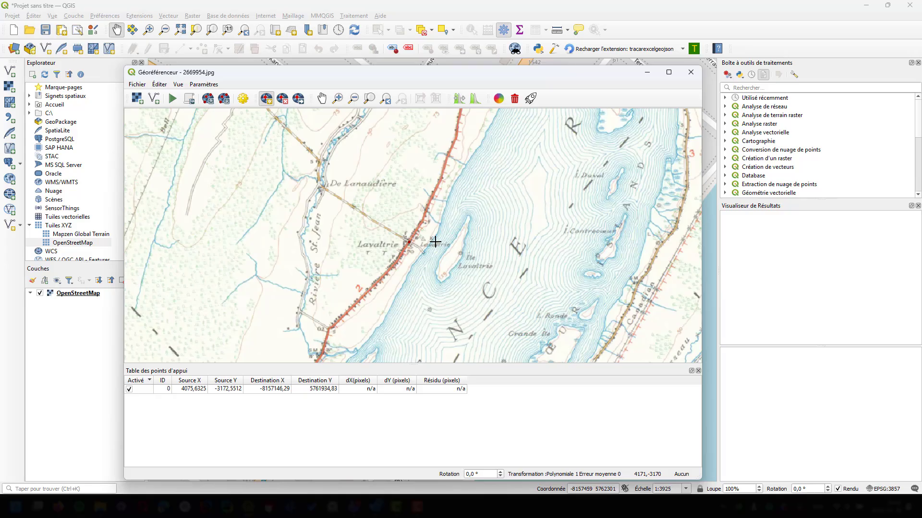
pyautogui.scroll(-1, 436, 240)
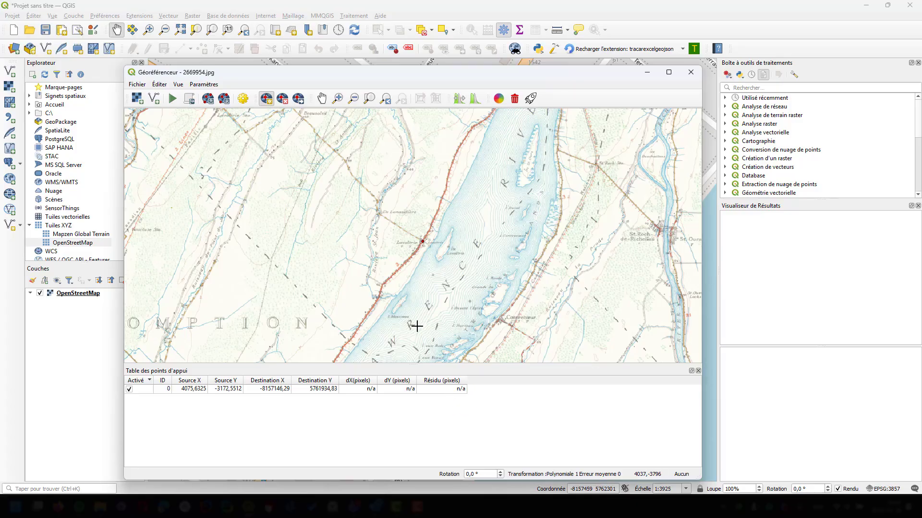
pyautogui.scroll(-1, 416, 327)
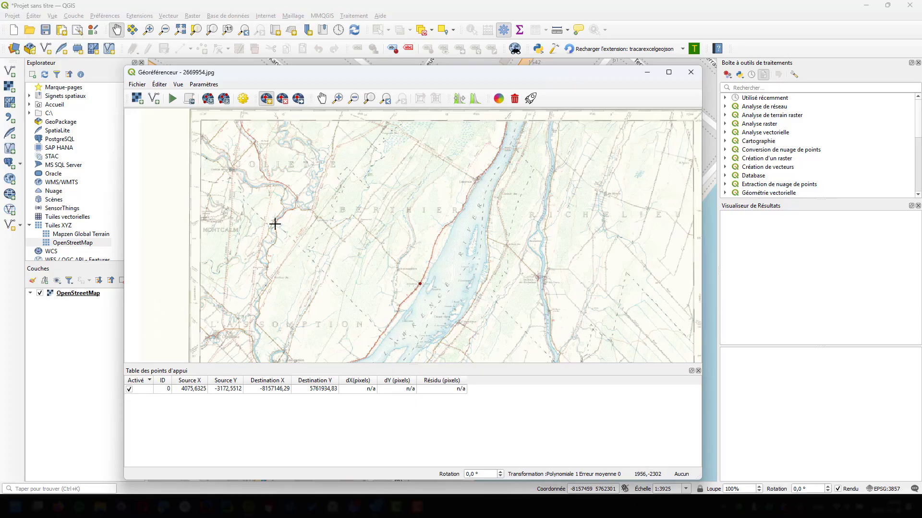
pyautogui.scroll(2, 277, 221)
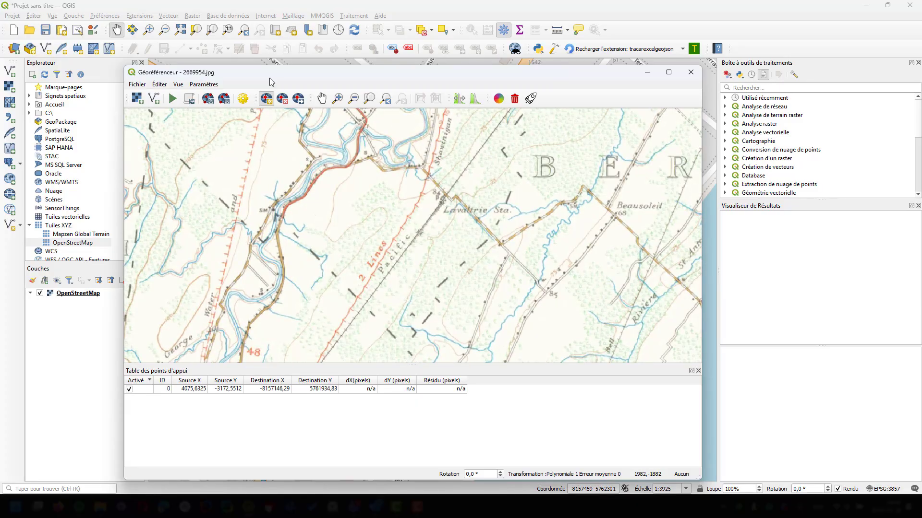
pyautogui.click(322, 99)
pyautogui.moveTo(314, 251); pyautogui.dragTo(333, 116)
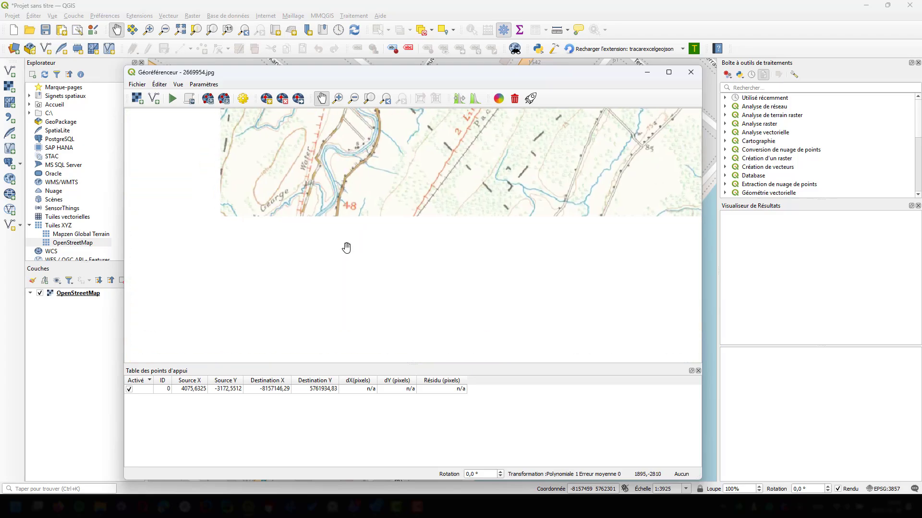
pyautogui.moveTo(348, 249); pyautogui.dragTo(379, 150)
pyautogui.moveTo(360, 244)
pyautogui.mouseDown()
pyautogui.moveTo(340, 191)
pyautogui.moveTo(344, 221)
pyautogui.moveTo(348, 197)
pyautogui.moveTo(321, 191)
pyautogui.mouseUp()
pyautogui.moveTo(423, 212); pyautogui.dragTo(403, 207)
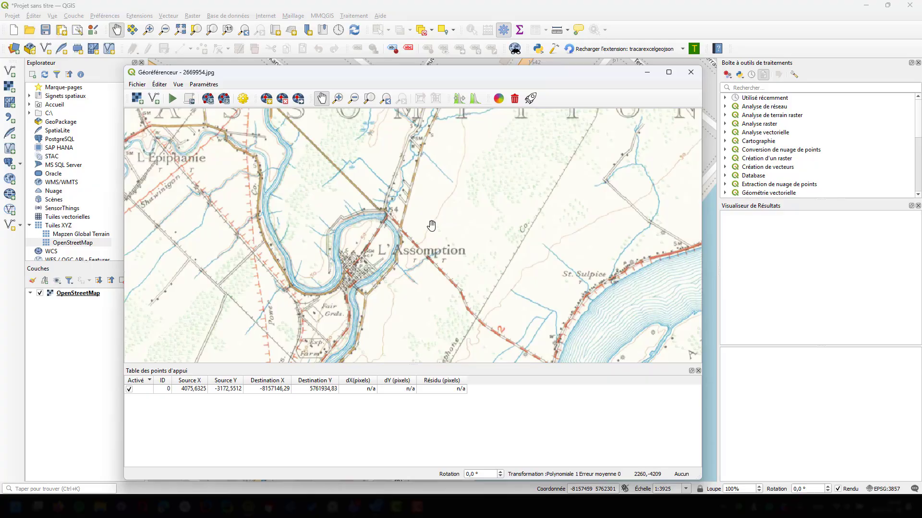
pyautogui.scroll(2, 408, 215)
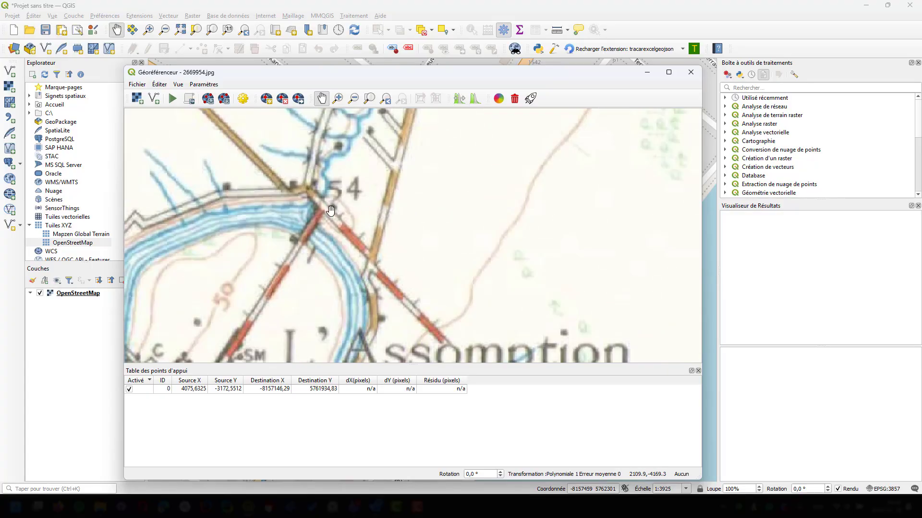
pyautogui.moveTo(334, 211); pyautogui.dragTo(382, 219)
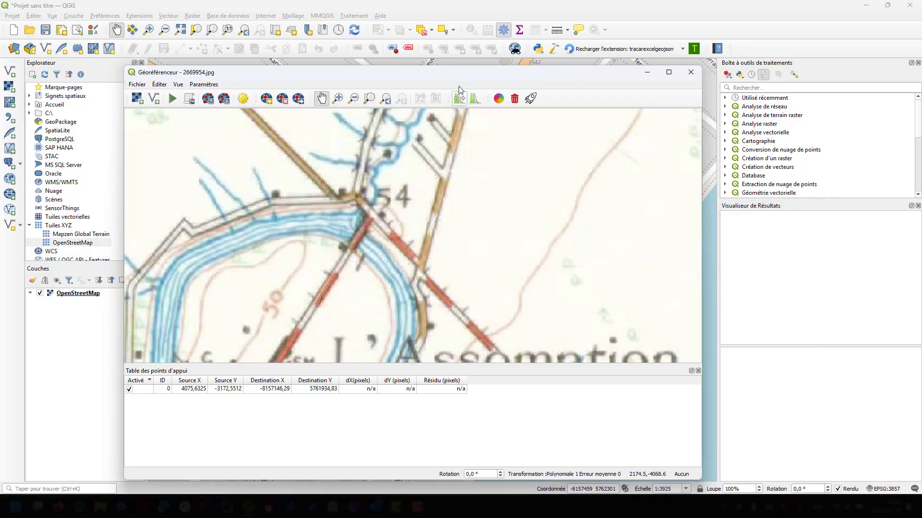
# Find the junction of routes 343 and 344 in L'Assomption on OpenStreetMap and return to the scanned map
pyautogui.moveTo(458, 74); pyautogui.dragTo(0, 126)
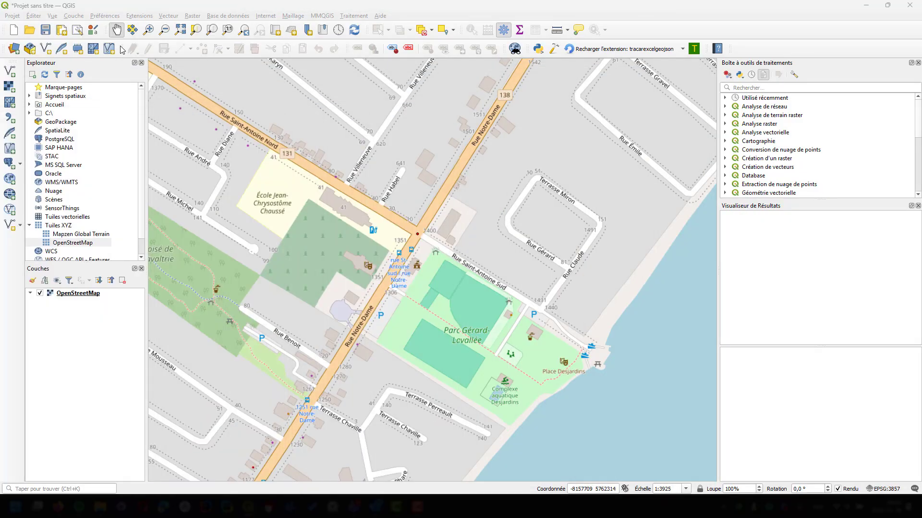
pyautogui.moveTo(275, 173); pyautogui.dragTo(618, 291)
pyautogui.scroll(-6, 536, 250)
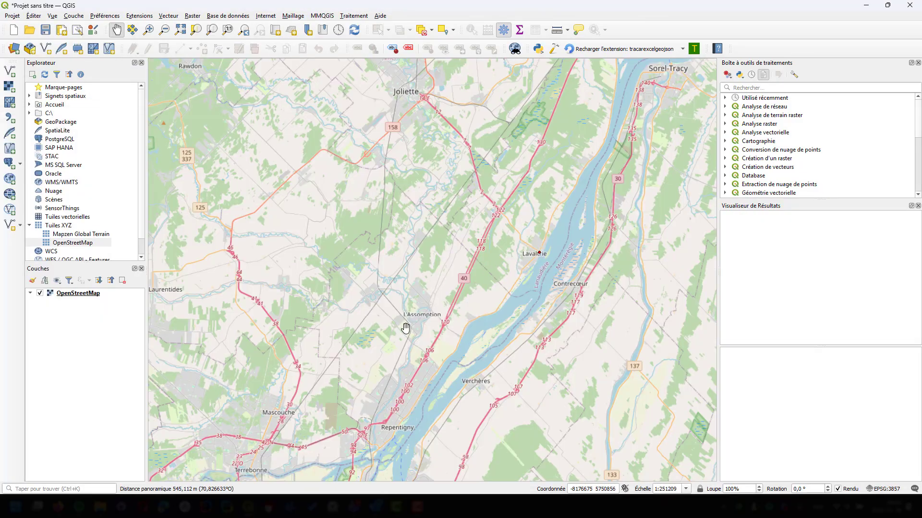
pyautogui.scroll(4, 411, 311)
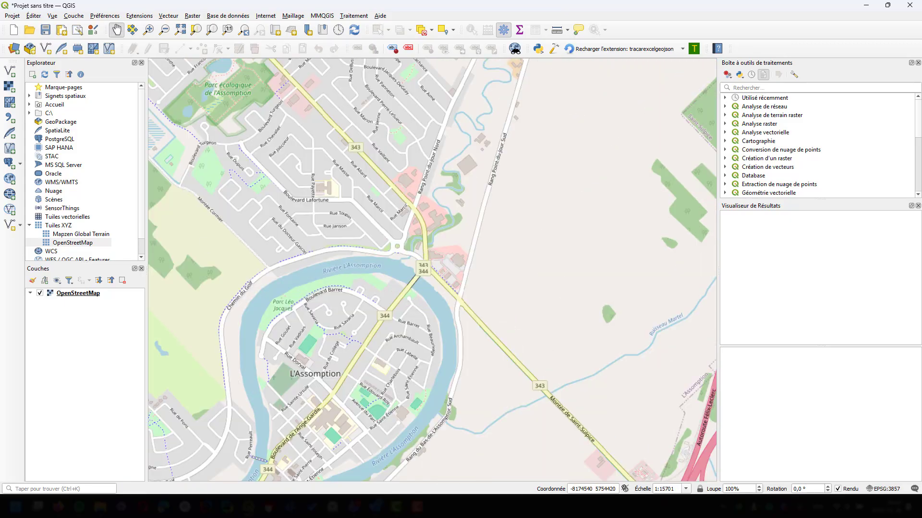
pyautogui.moveTo(1, 104); pyautogui.dragTo(0, 139)
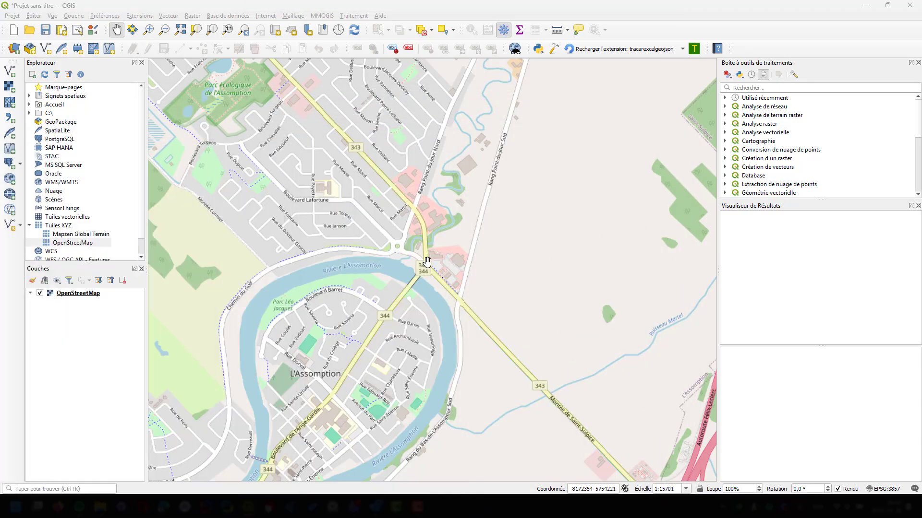
pyautogui.moveTo(0, 137); pyautogui.dragTo(561, 92)
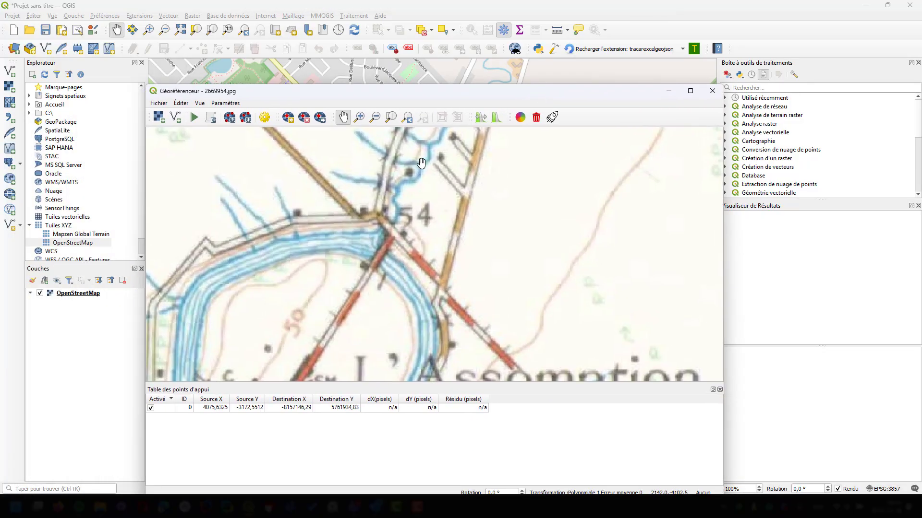
# Add a second control point at the scanned L'Assomption river junction, matched to the junction of routes 343 and 344 on the map canvas
pyautogui.click(285, 120)
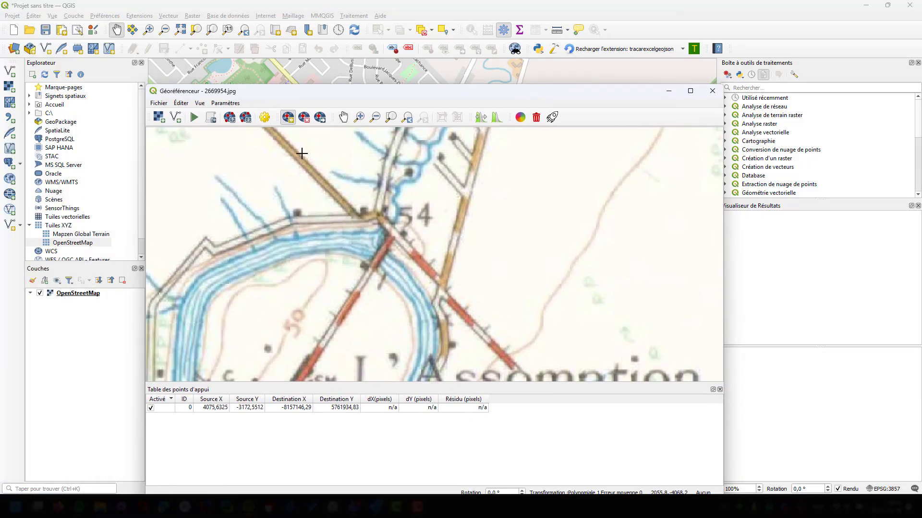
pyautogui.click(394, 234)
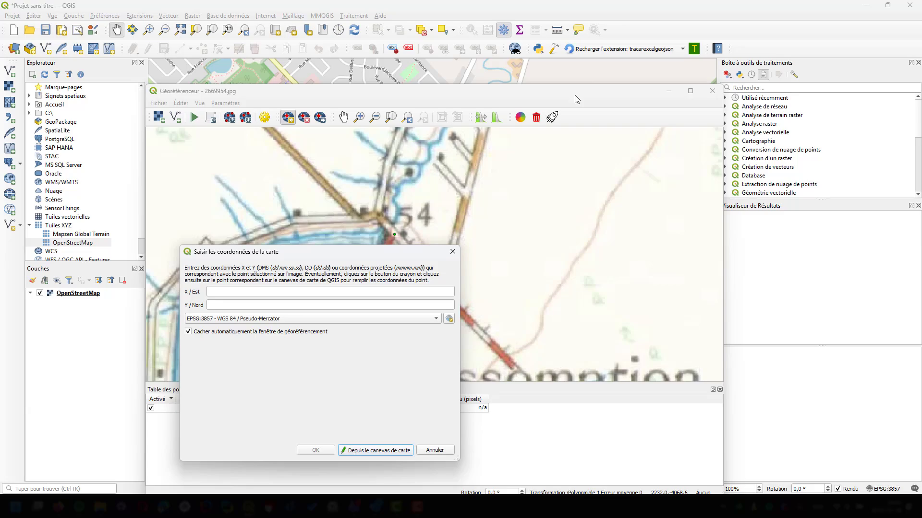
pyautogui.click(380, 452)
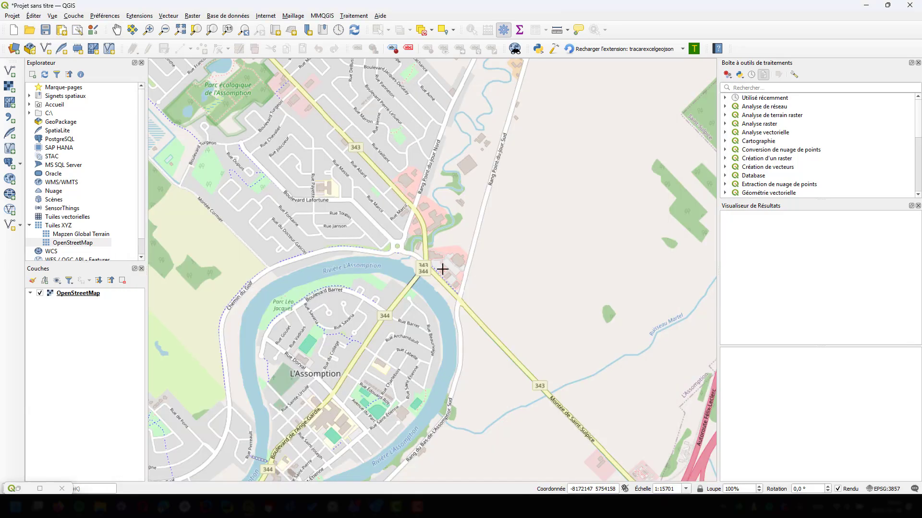
pyautogui.scroll(2, 442, 269)
pyautogui.click(325, 262)
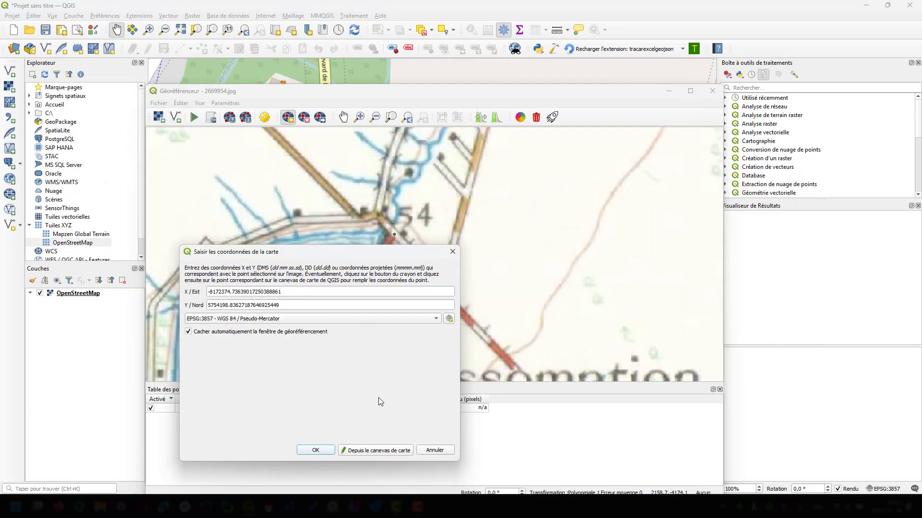
pyautogui.click(315, 450)
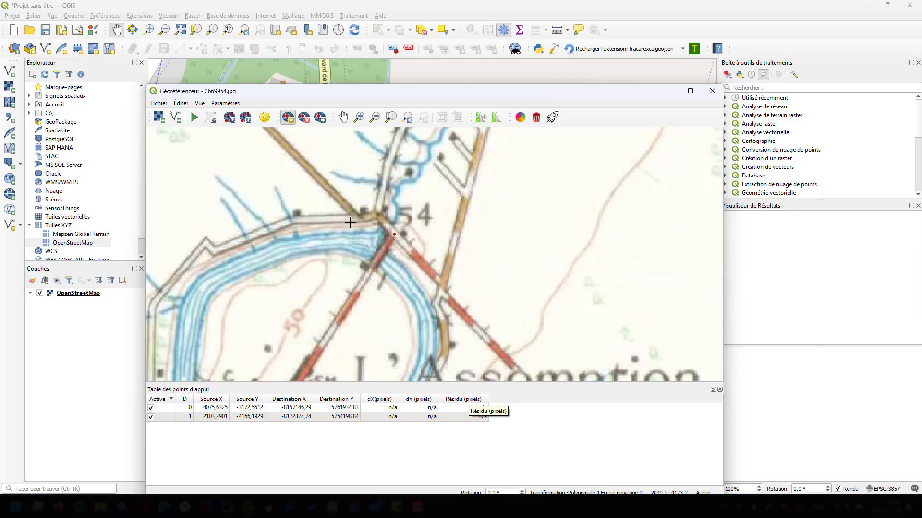
# Review the available transformation types in the transformation settings and cancel without changing them
pyautogui.click(265, 117)
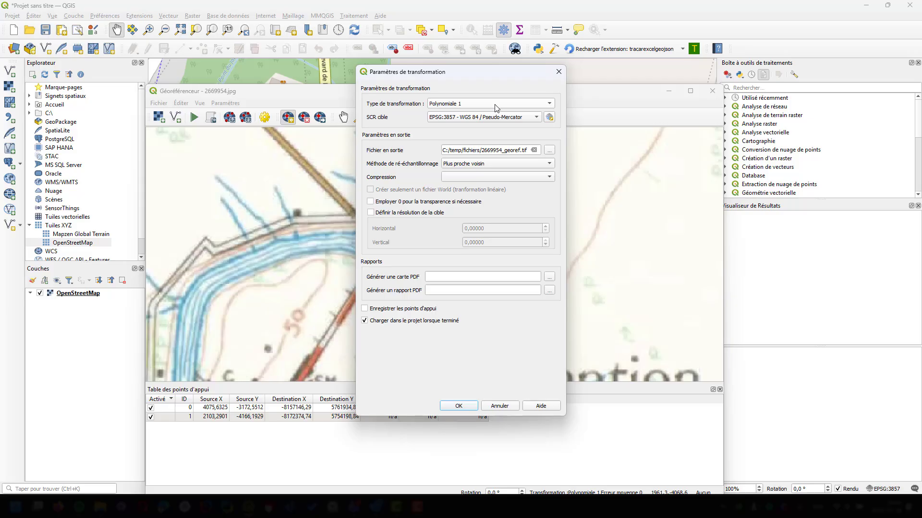
pyautogui.click(496, 106)
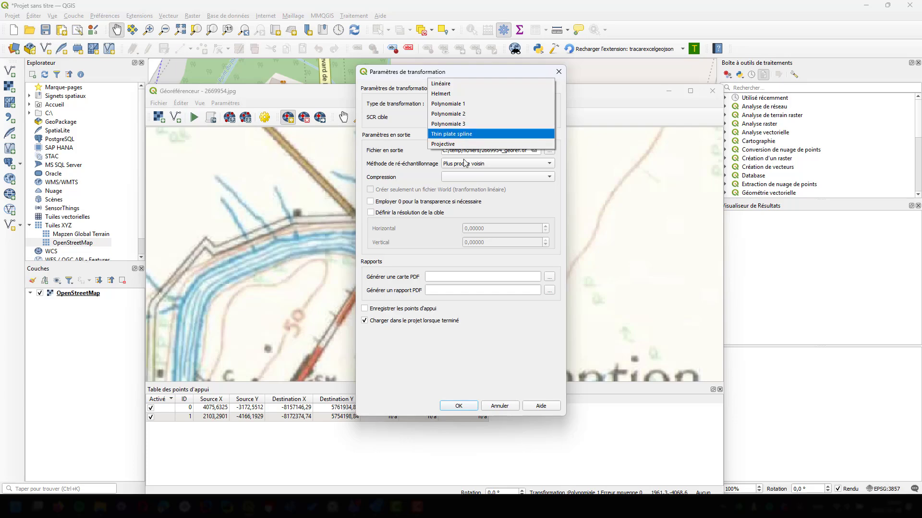
pyautogui.click(511, 368)
pyautogui.click(499, 406)
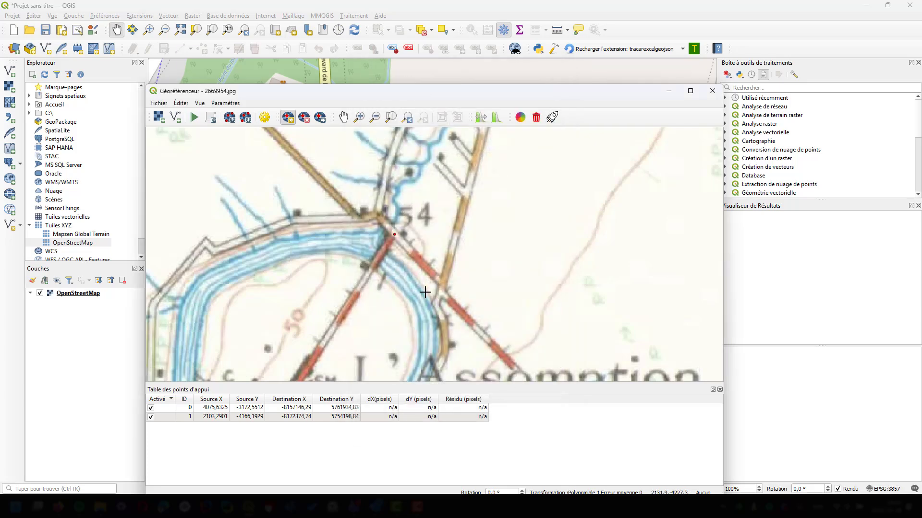
# Locate a third recognisable road junction on the scanned map, along the river shore northeast of Verchères near Plum Island
pyautogui.scroll(-2, 427, 286)
pyautogui.scroll(-2, 429, 278)
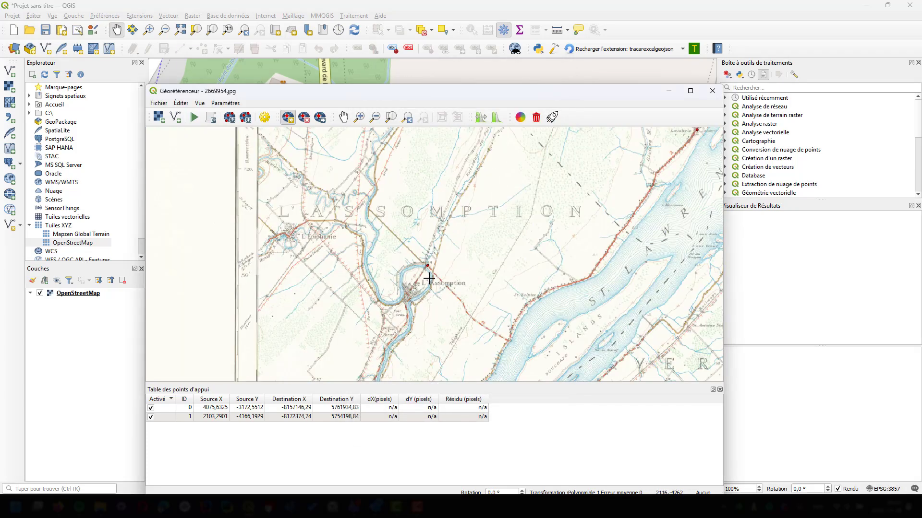
pyautogui.scroll(-2, 428, 277)
pyautogui.scroll(1, 428, 283)
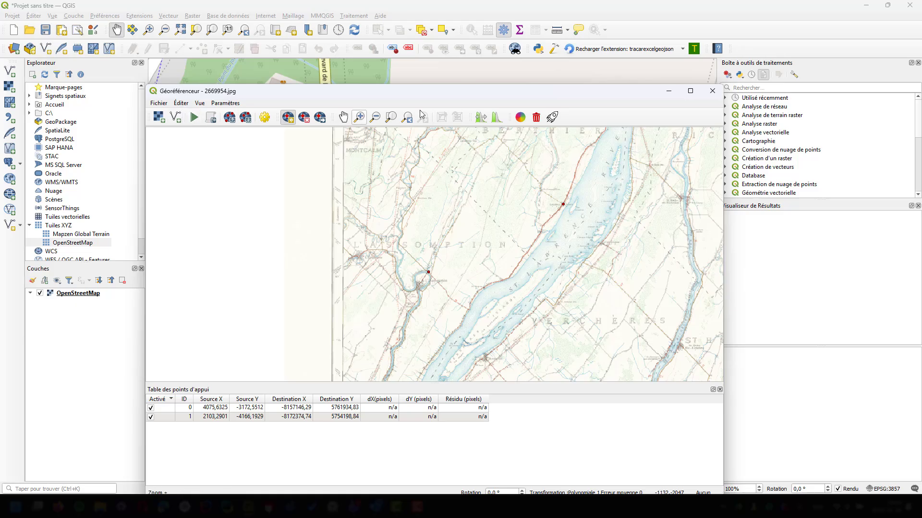
pyautogui.scroll(6, 499, 369)
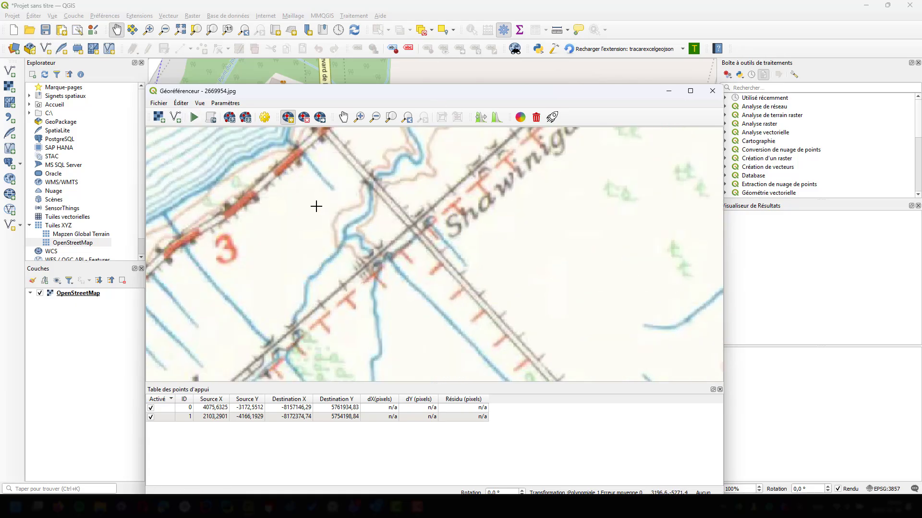
pyautogui.click(343, 117)
pyautogui.moveTo(340, 161); pyautogui.dragTo(439, 262)
# Find the junction of Route Marie-Victorin and Montée Chicoine-Larose northeast of Verchères on OpenStreetMap
pyautogui.moveTo(514, 94); pyautogui.dragTo(2, 108)
pyautogui.click(444, 276)
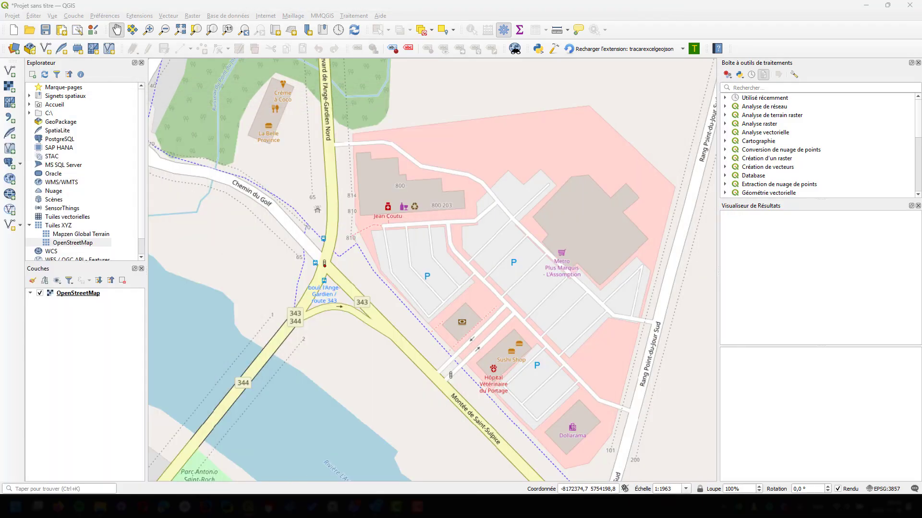
pyautogui.scroll(-5, 394, 269)
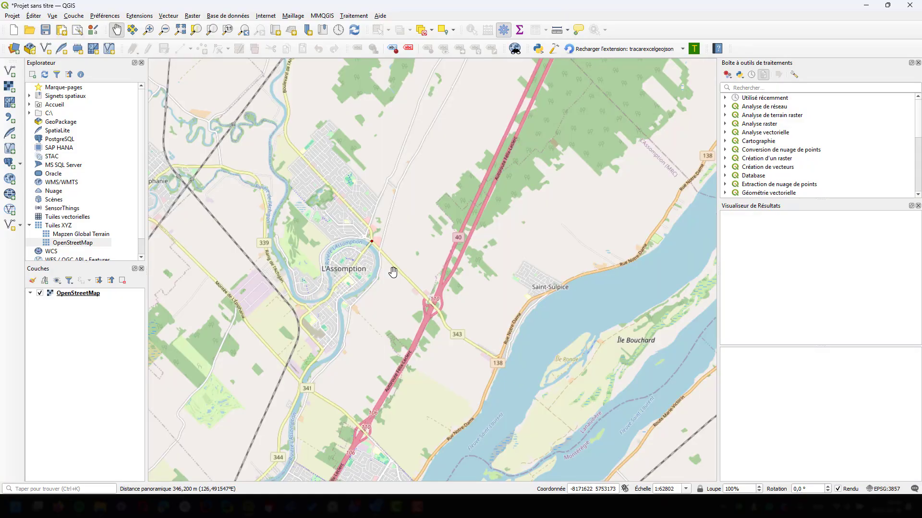
pyautogui.scroll(-2, 448, 316)
pyautogui.scroll(6, 461, 319)
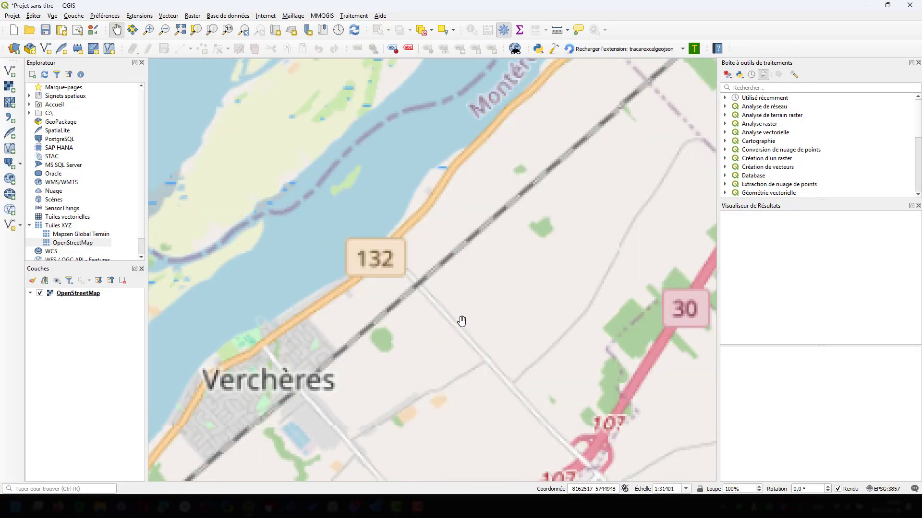
pyautogui.moveTo(271, 193); pyautogui.dragTo(443, 333)
pyautogui.moveTo(408, 276); pyautogui.dragTo(437, 290)
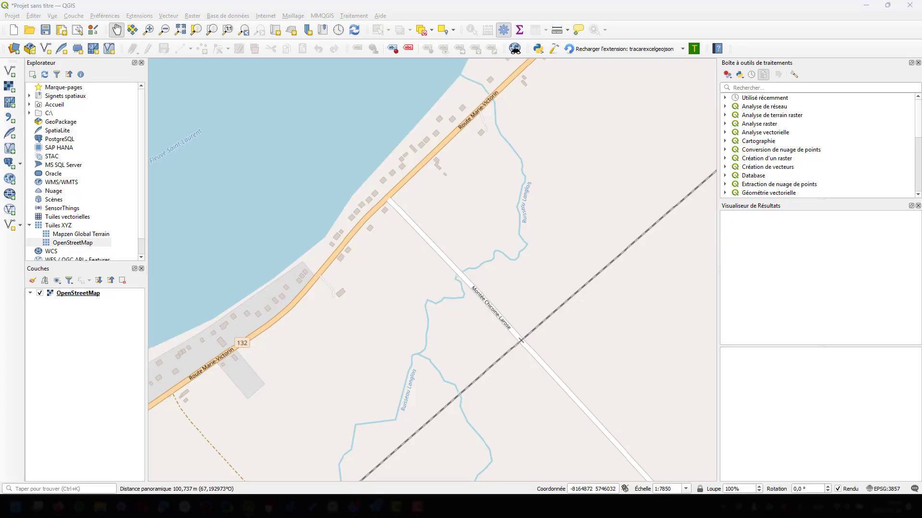
# Add a third control point at the scanned shore-road junction near Plum Island, matched to Route Marie-Victorin and Montée Chicoine-Larose on the map canvas
pyautogui.hotkey('alt', 'Tab')
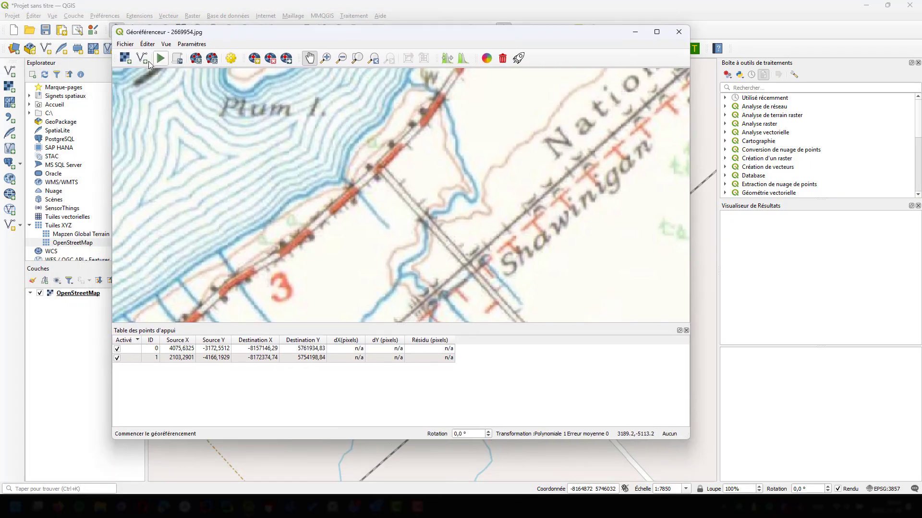
pyautogui.click(255, 58)
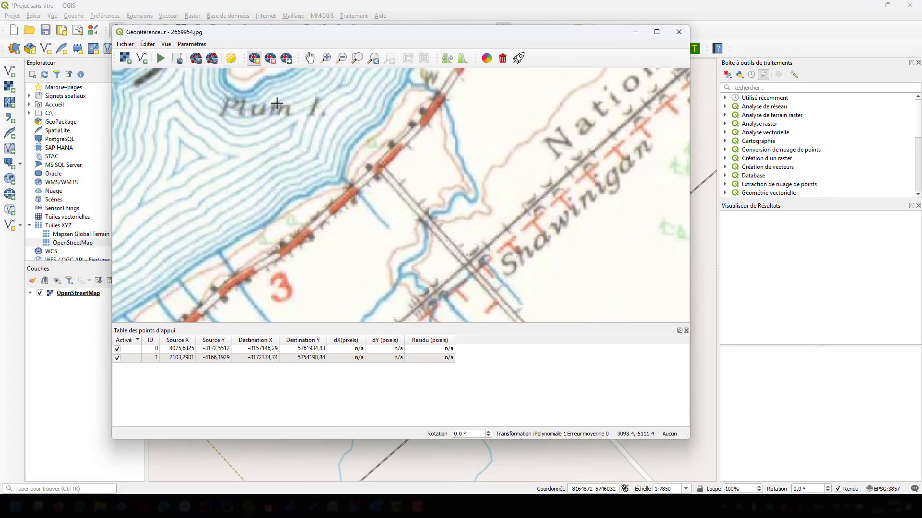
pyautogui.click(380, 167)
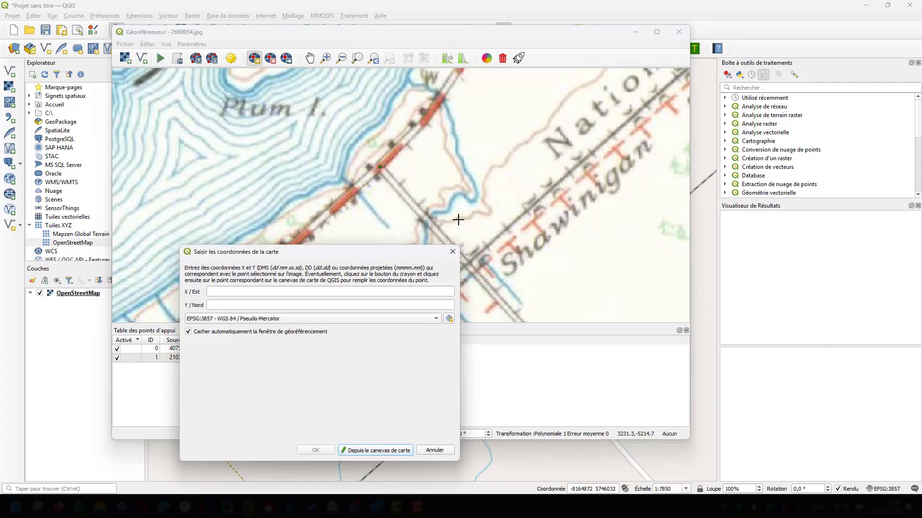
pyautogui.click(377, 451)
pyautogui.click(387, 196)
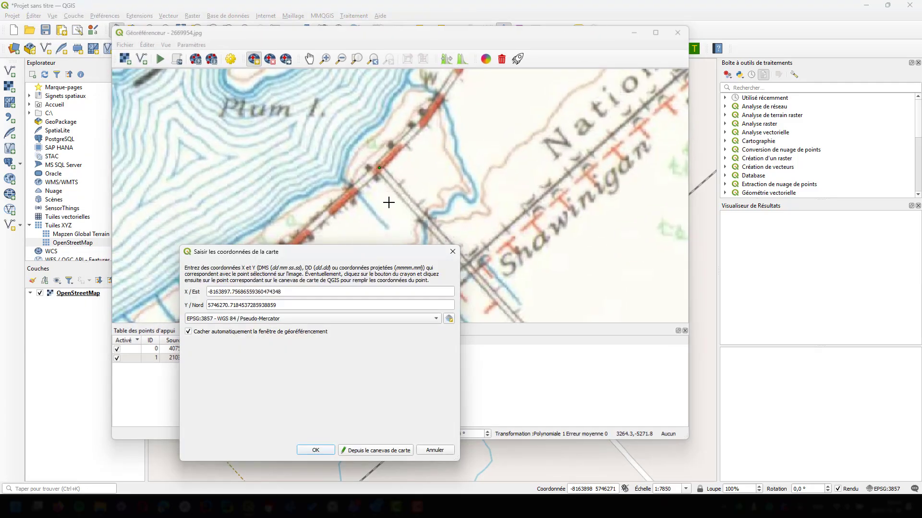
pyautogui.click(316, 450)
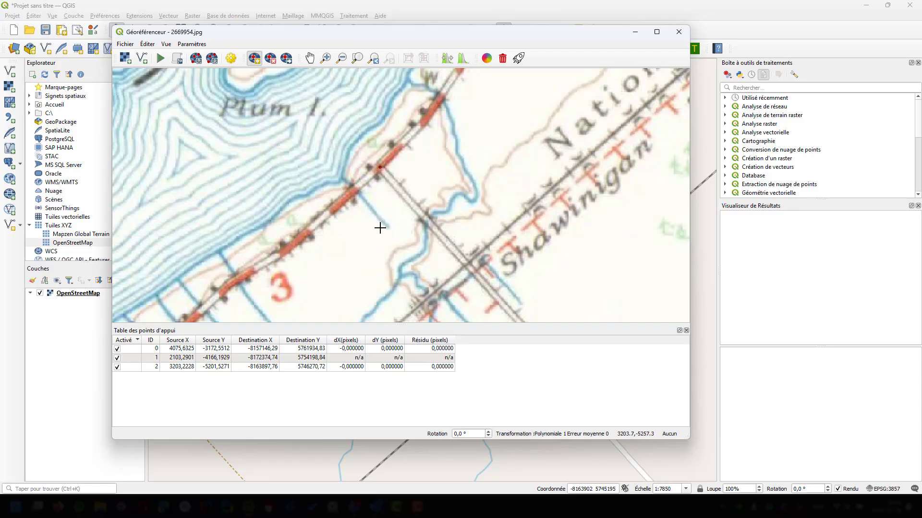
# Compare the road junctions southwest of Contrecœur on the scanned map with the same area on OpenStreetMap
pyautogui.scroll(-3, 380, 228)
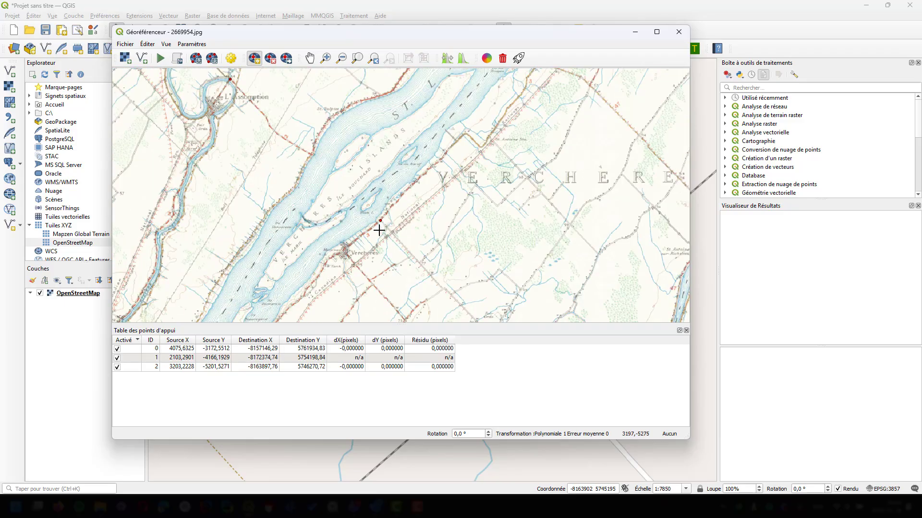
pyautogui.scroll(-1, 379, 231)
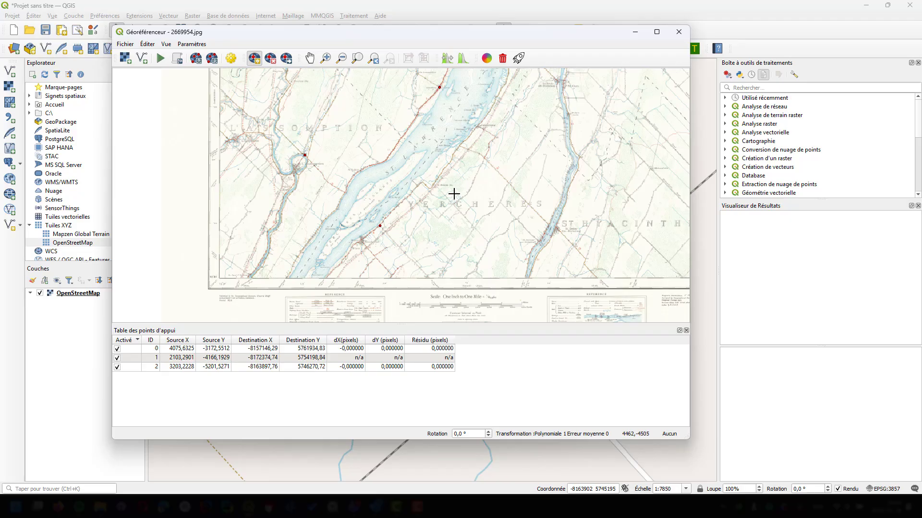
pyautogui.scroll(3, 465, 152)
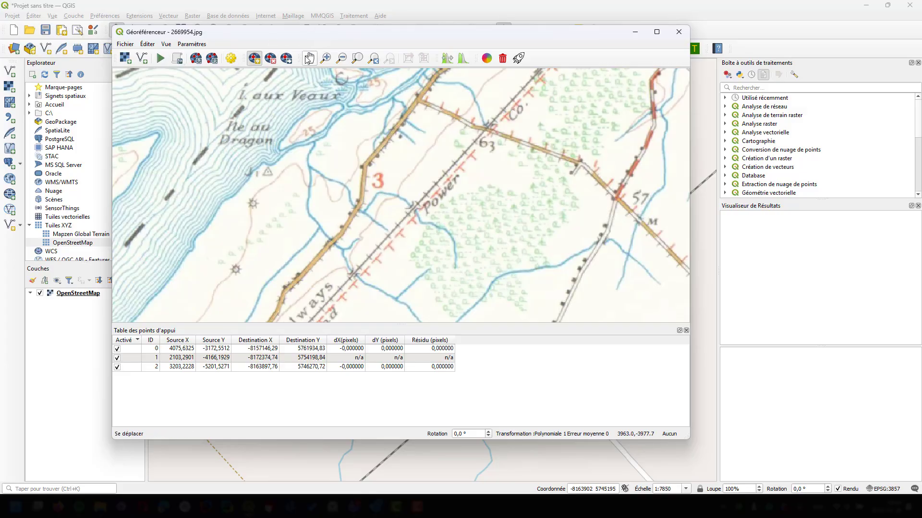
pyautogui.click(310, 59)
pyautogui.moveTo(373, 138); pyautogui.dragTo(362, 232)
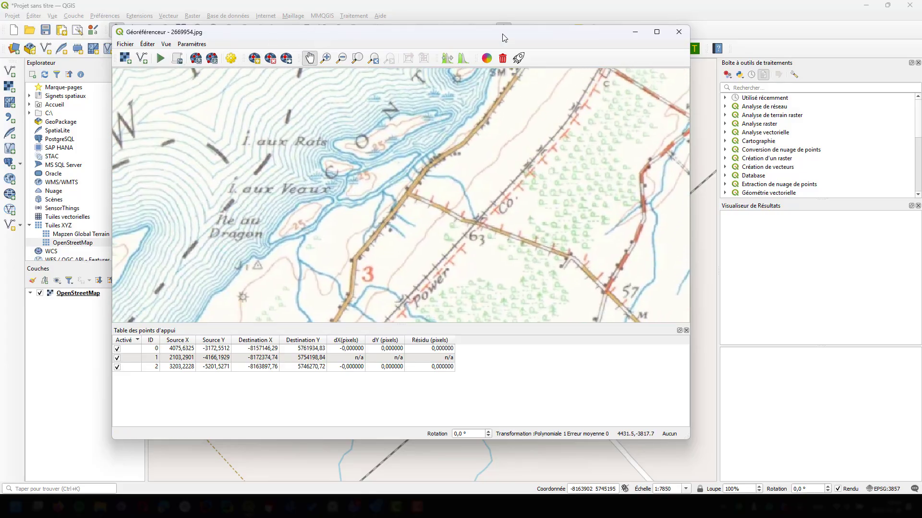
pyautogui.press('super+Down')
pyautogui.scroll(-3, 444, 201)
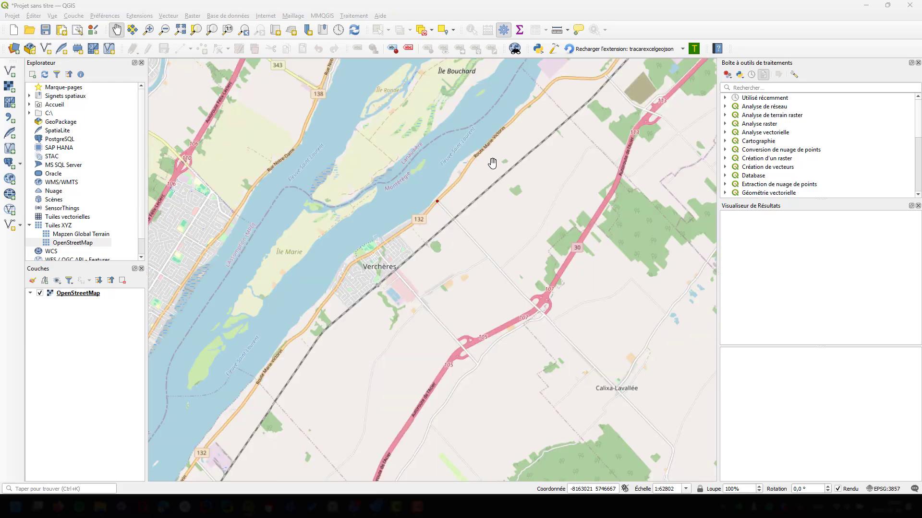
pyautogui.scroll(-3, 492, 163)
pyautogui.moveTo(493, 154); pyautogui.dragTo(420, 226)
pyautogui.scroll(4, 429, 215)
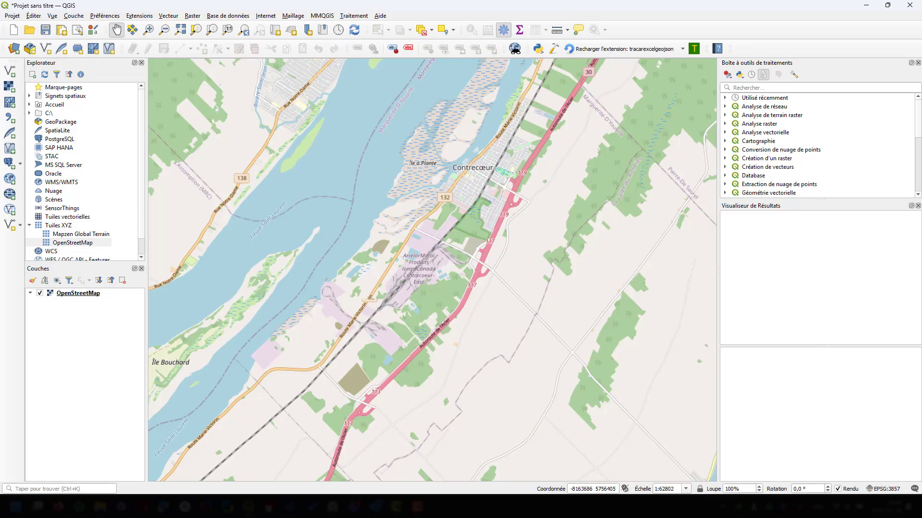
# Examine the scanned map around St. Roch-de-Richelieu, Île Deschaillons and Île St. Ours for a fourth recognisable road junction
pyautogui.moveTo(0, 44); pyautogui.dragTo(495, 96)
pyautogui.scroll(-3, 529, 214)
pyautogui.scroll(-2, 525, 225)
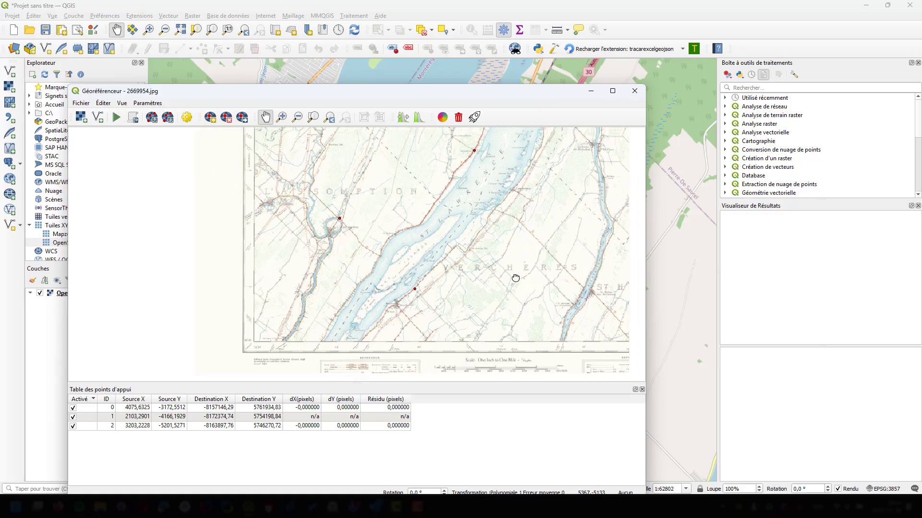
pyautogui.scroll(-2, 480, 276)
pyautogui.scroll(6, 459, 201)
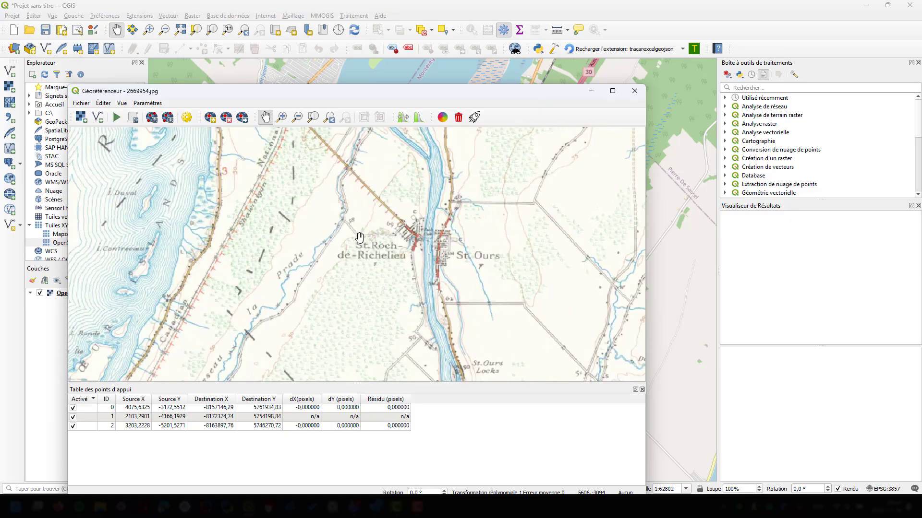
pyautogui.scroll(-3, 400, 247)
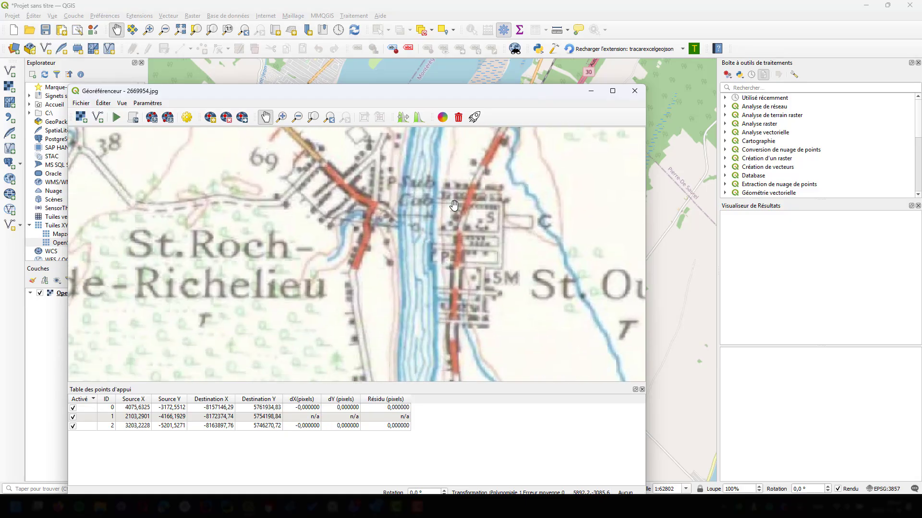
pyautogui.moveTo(443, 246); pyautogui.dragTo(382, 439)
pyautogui.moveTo(376, 226); pyautogui.dragTo(380, 408)
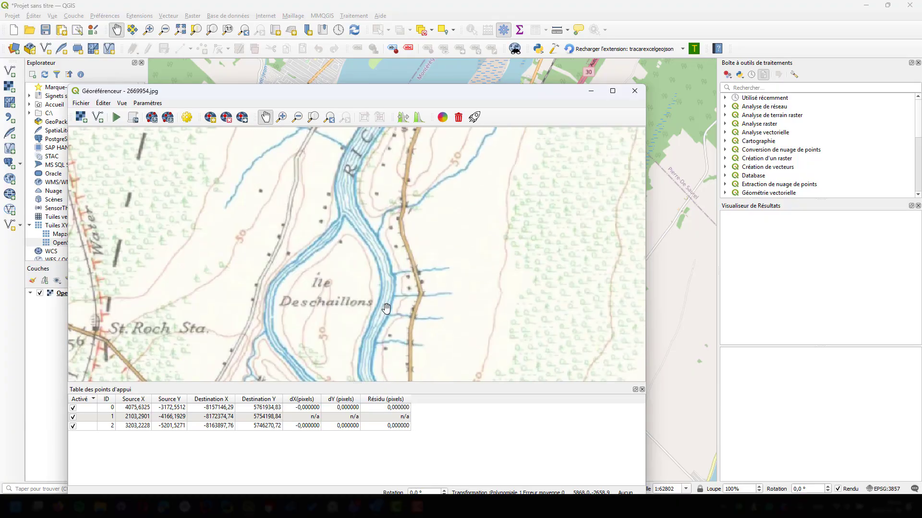
pyautogui.scroll(-2, 392, 236)
pyautogui.moveTo(406, 179); pyautogui.dragTo(468, 186)
pyautogui.scroll(2, 383, 284)
pyautogui.moveTo(412, 168); pyautogui.dragTo(365, 370)
pyautogui.moveTo(209, 284); pyautogui.dragTo(394, 167)
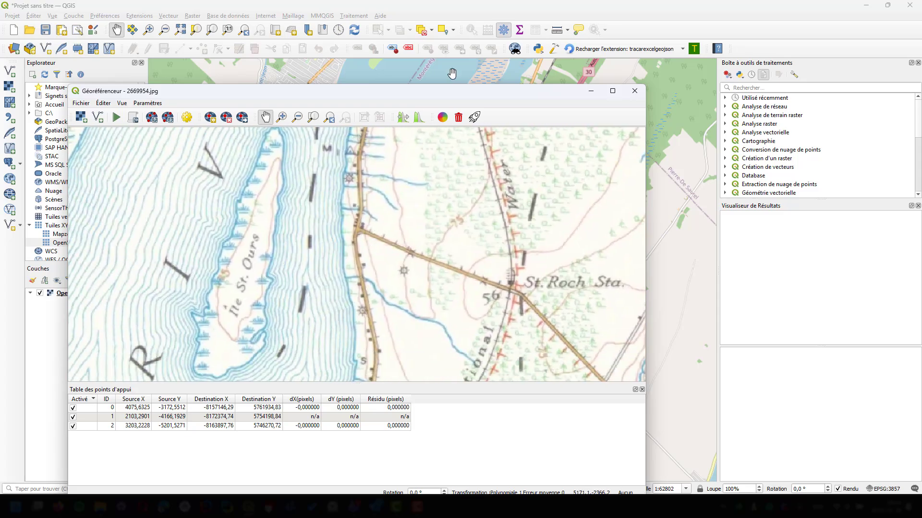
# Add a fourth control point at the scanned shore-road junction west of St. Roch Sta., matched to Route 132 and Montée Saint-Roch on OpenStreetMap
pyautogui.moveTo(465, 94); pyautogui.dragTo(0, 114)
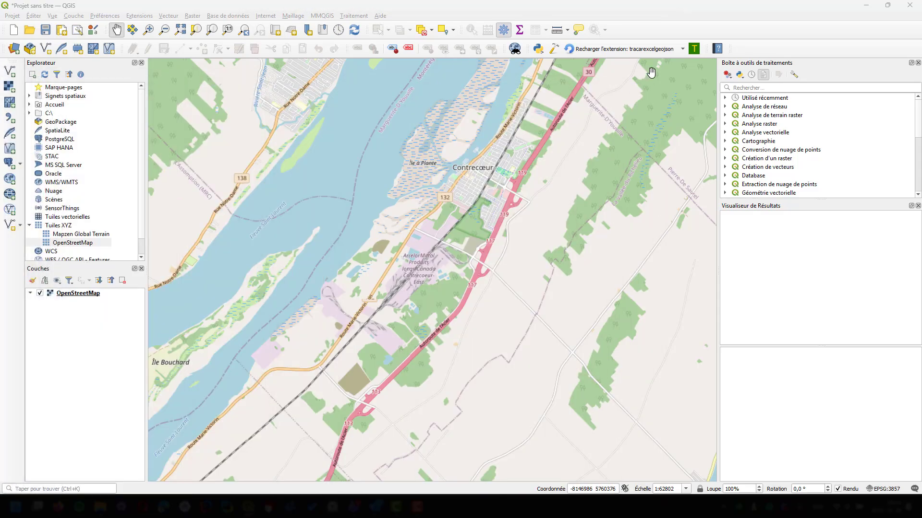
pyautogui.moveTo(578, 105); pyautogui.dragTo(436, 396)
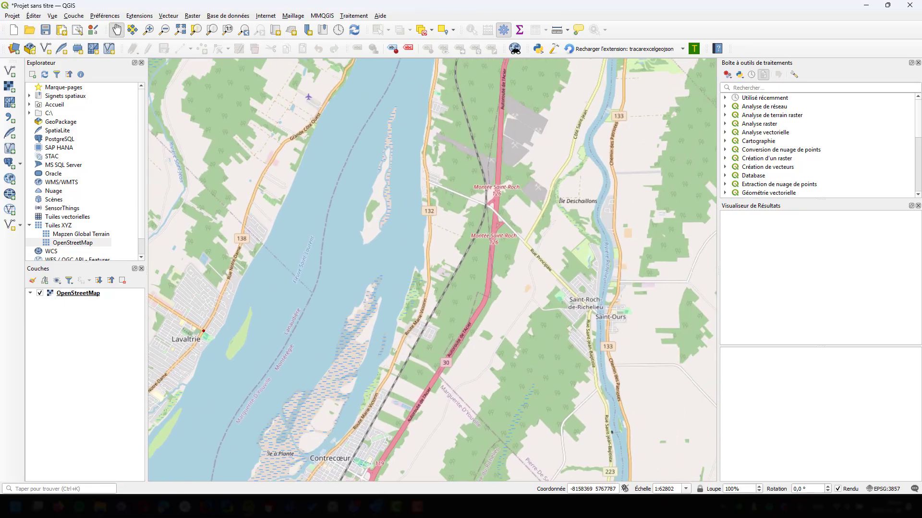
pyautogui.moveTo(0, 54); pyautogui.dragTo(567, 53)
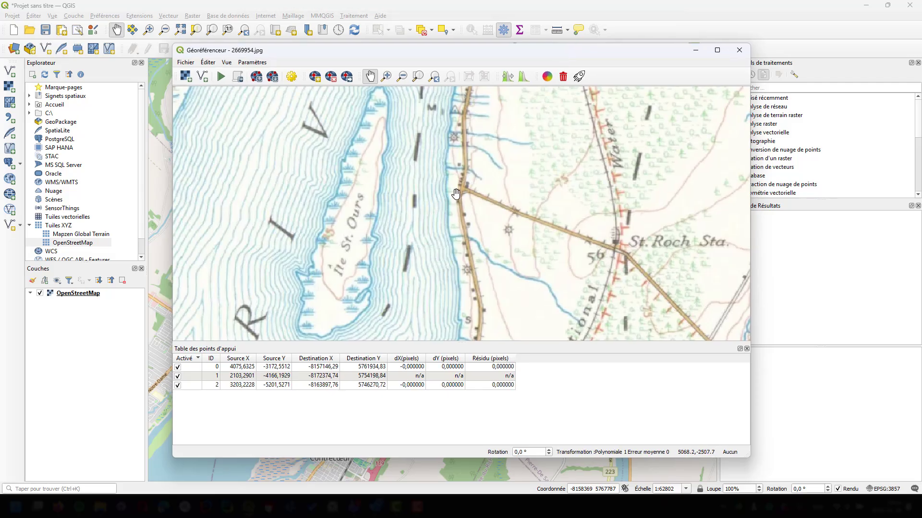
pyautogui.scroll(2, 464, 186)
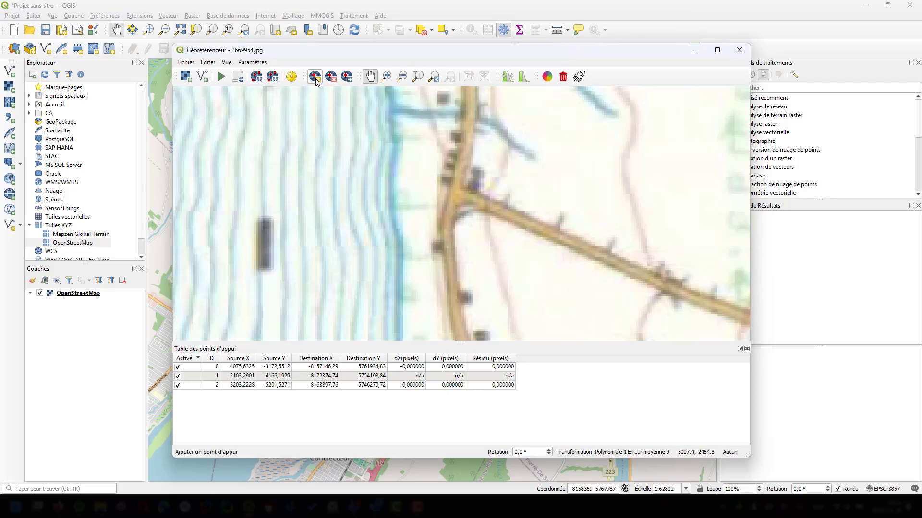
pyautogui.click(315, 77)
pyautogui.click(455, 191)
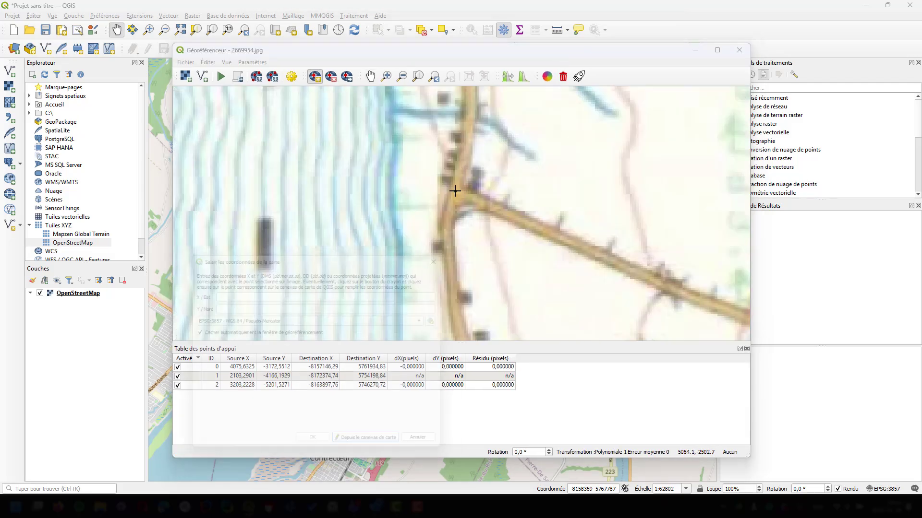
pyautogui.click(395, 454)
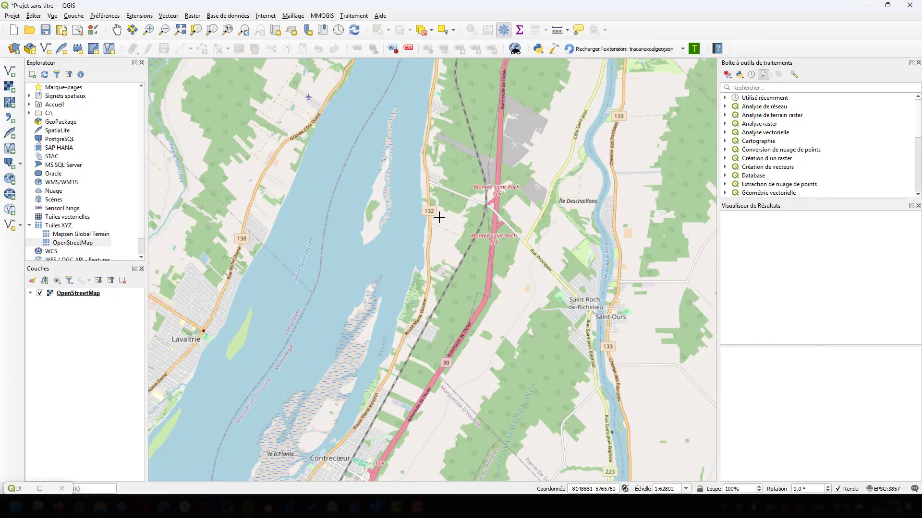
pyautogui.scroll(2, 428, 180)
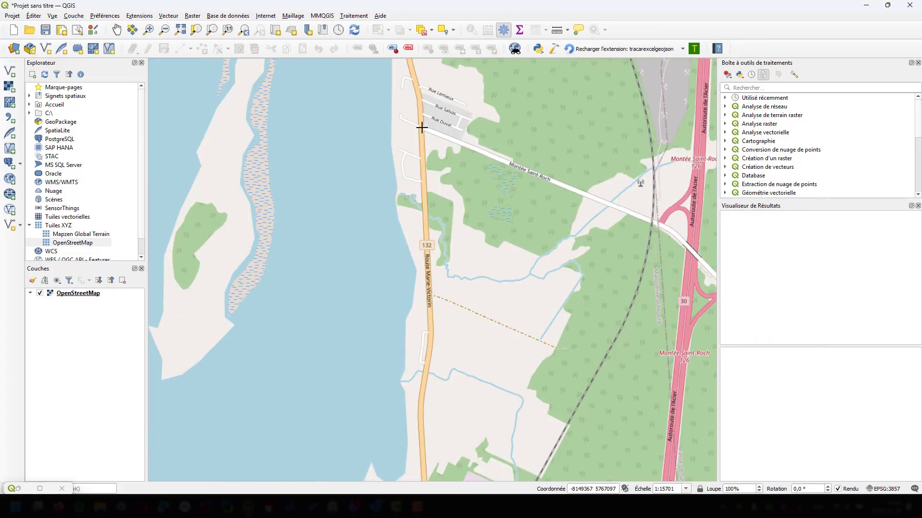
pyautogui.click(421, 128)
pyautogui.click(315, 454)
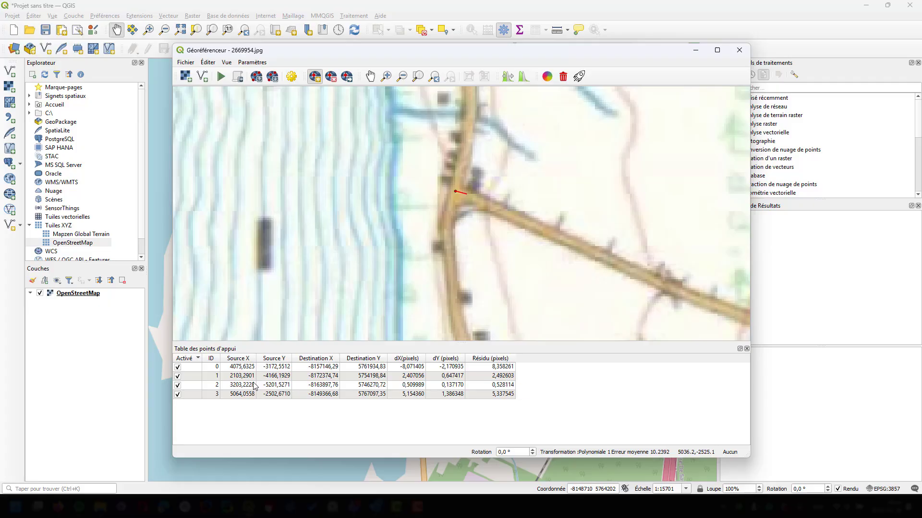
# Check the residual of control point 0 and examine its placement at Lavaltrie on the scanned map
pyautogui.click(202, 368)
pyautogui.click(503, 367)
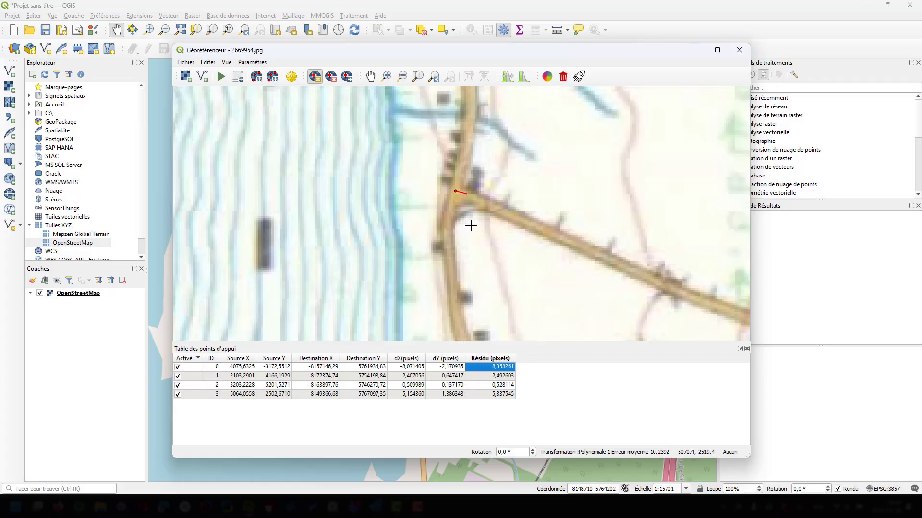
pyautogui.scroll(-3, 475, 210)
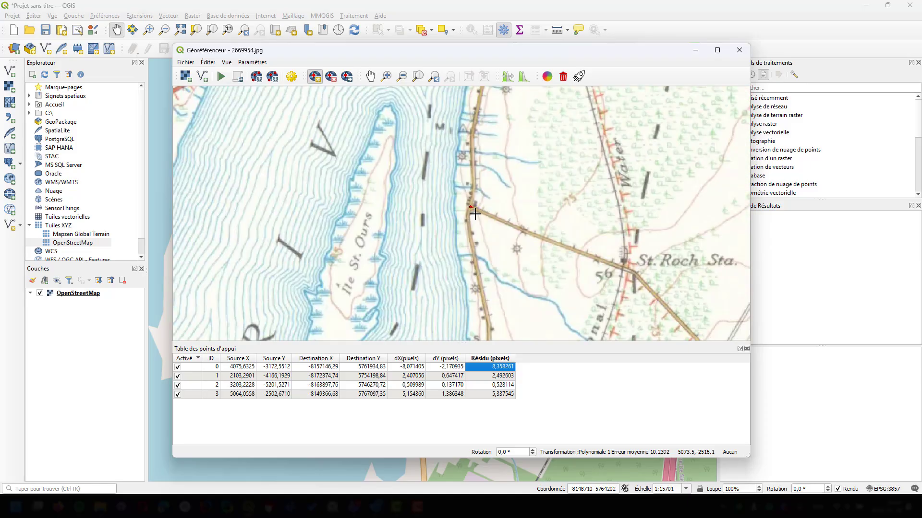
pyautogui.scroll(-4, 474, 213)
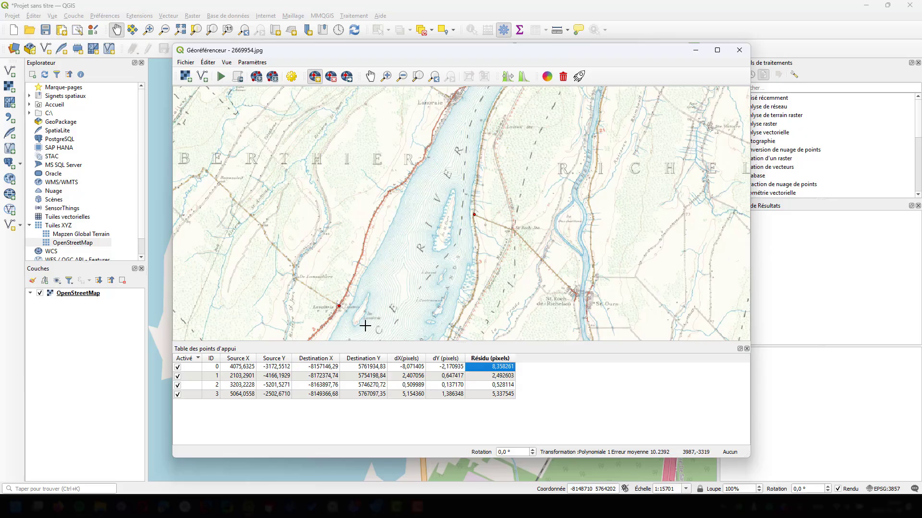
pyautogui.scroll(8, 335, 305)
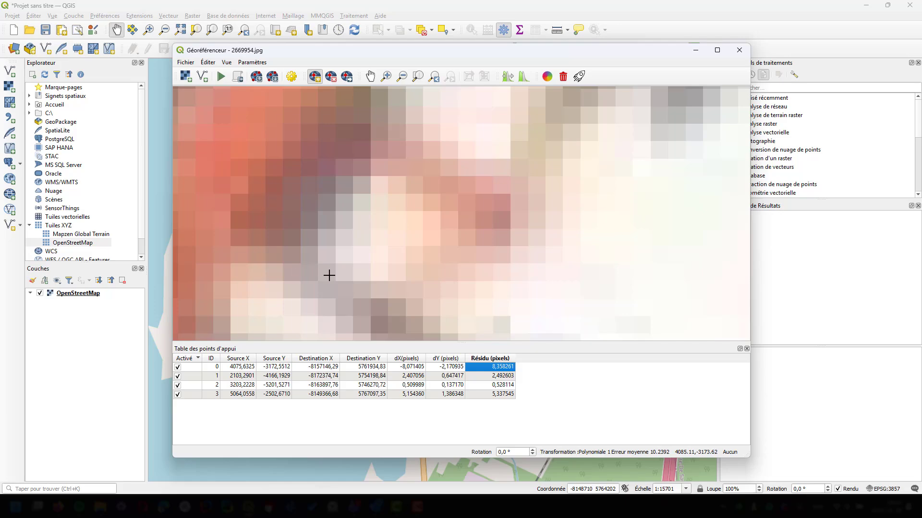
# Review how the four control points are spread over the whole scanned map
pyautogui.scroll(-3, 262, 280)
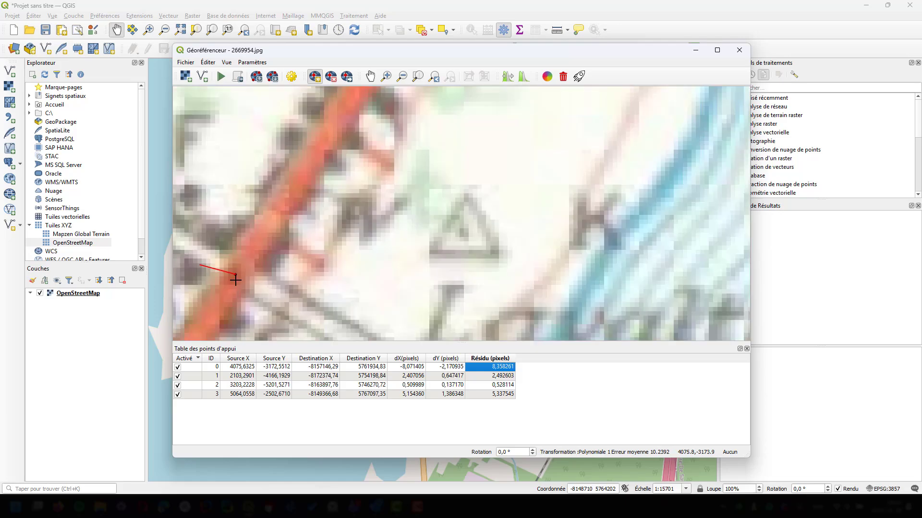
pyautogui.scroll(-2, 316, 277)
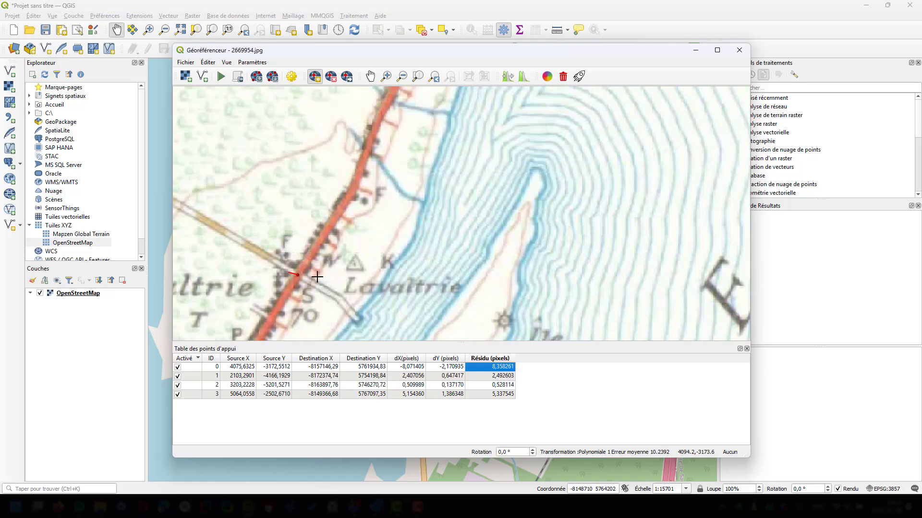
pyautogui.scroll(-3, 313, 282)
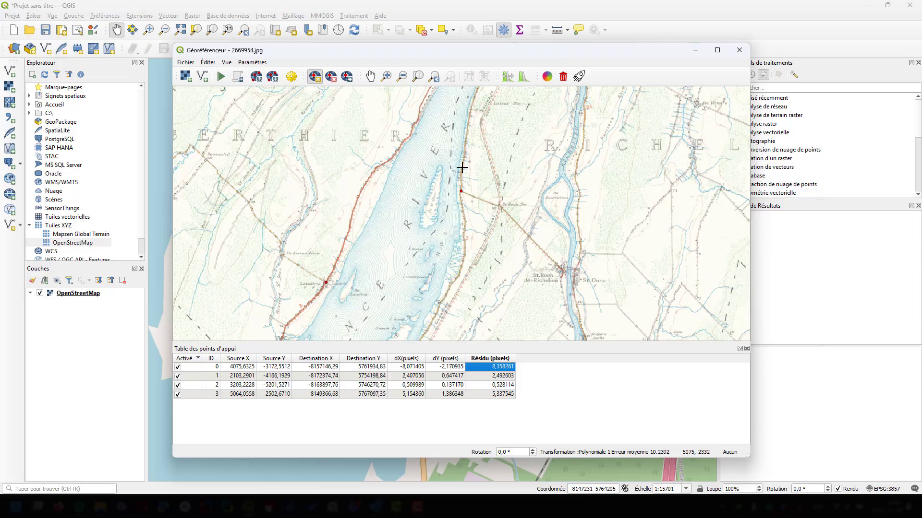
pyautogui.scroll(-1, 545, 232)
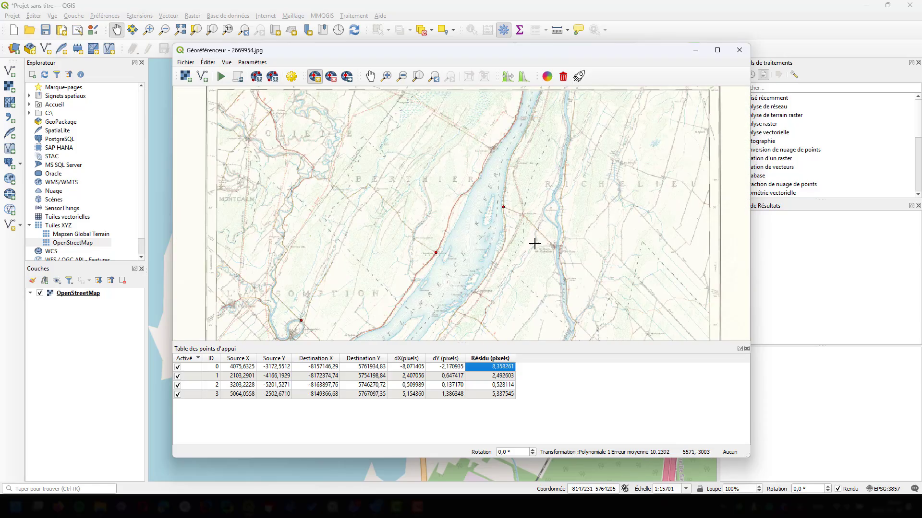
pyautogui.scroll(-2, 532, 243)
pyautogui.scroll(1, 542, 254)
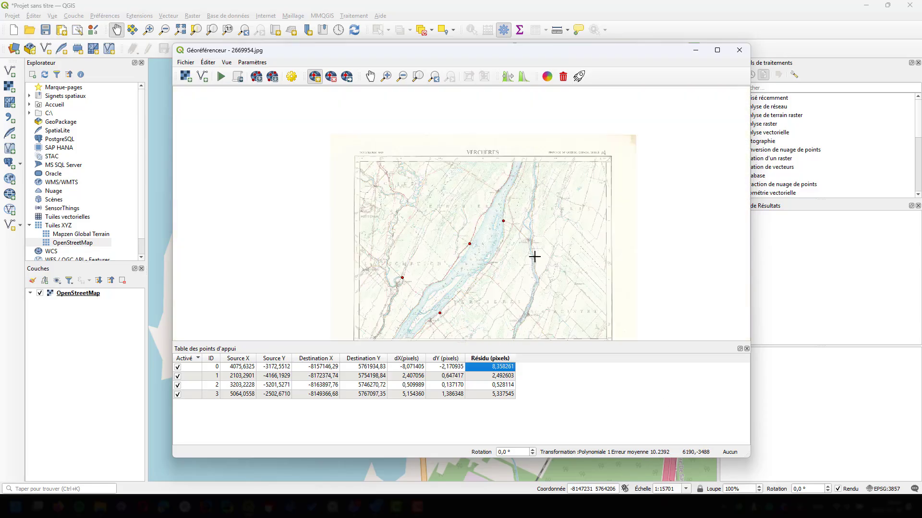
pyautogui.scroll(2, 533, 258)
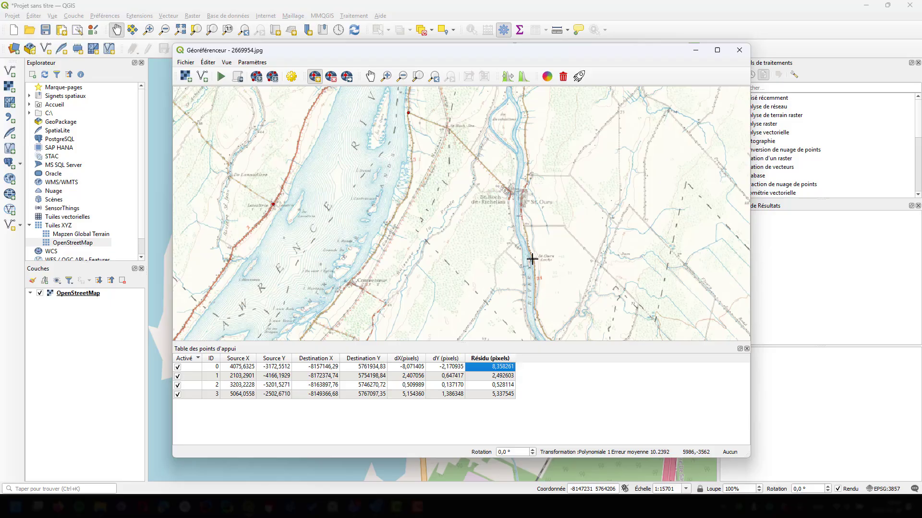
# Examine the eastern part of the scanned map, from Lanoraie down the Richelieu River to St. Denis, for a fifth recognisable road junction
pyautogui.click(370, 76)
pyautogui.moveTo(422, 144); pyautogui.dragTo(467, 266)
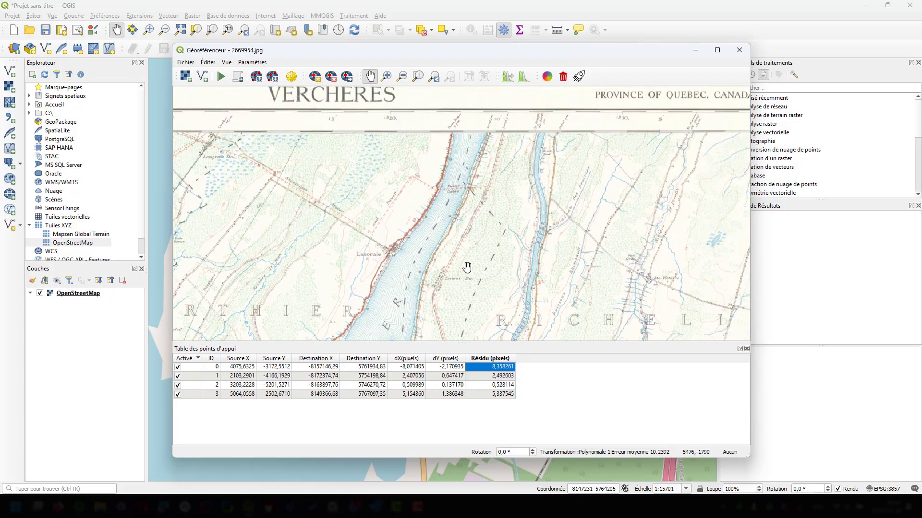
pyautogui.moveTo(332, 213); pyautogui.dragTo(267, 197)
pyautogui.moveTo(557, 242); pyautogui.dragTo(513, 240)
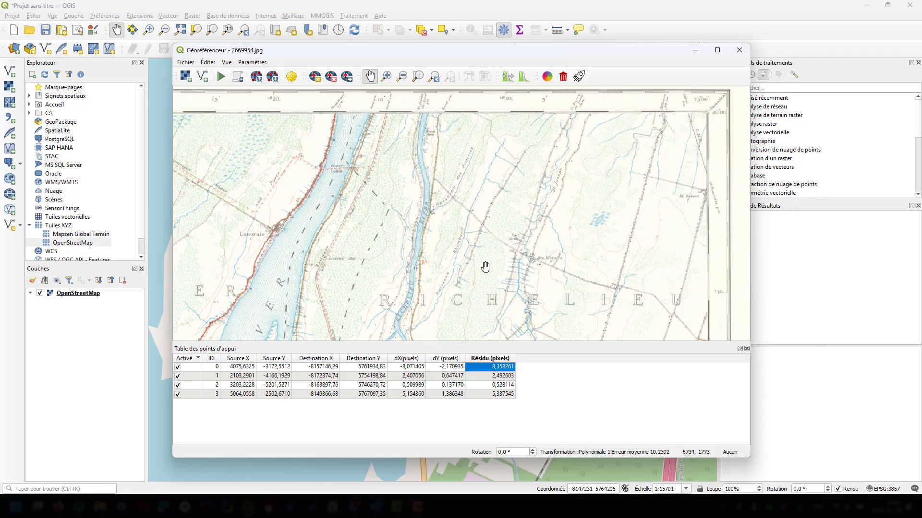
pyautogui.moveTo(462, 277); pyautogui.dragTo(323, 179)
pyautogui.moveTo(558, 263); pyautogui.dragTo(570, 109)
pyautogui.moveTo(483, 270); pyautogui.dragTo(498, 134)
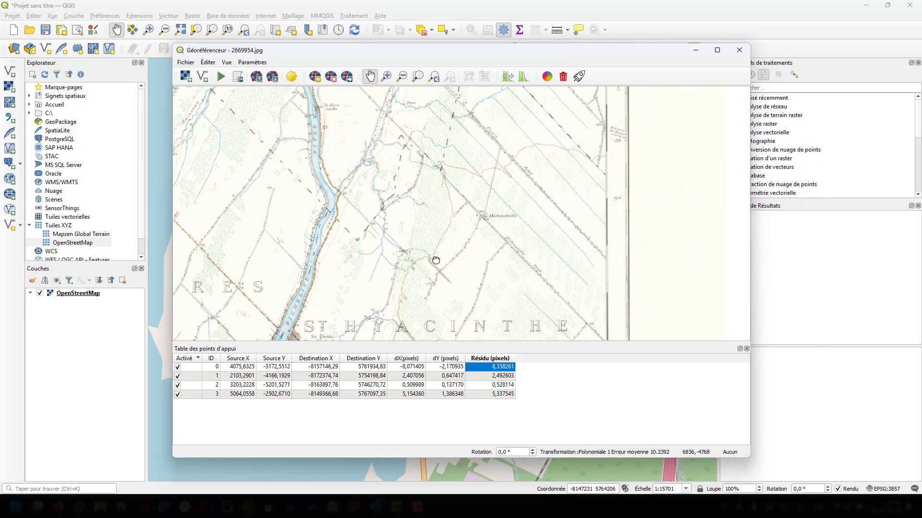
pyautogui.moveTo(433, 261); pyautogui.dragTo(474, 244)
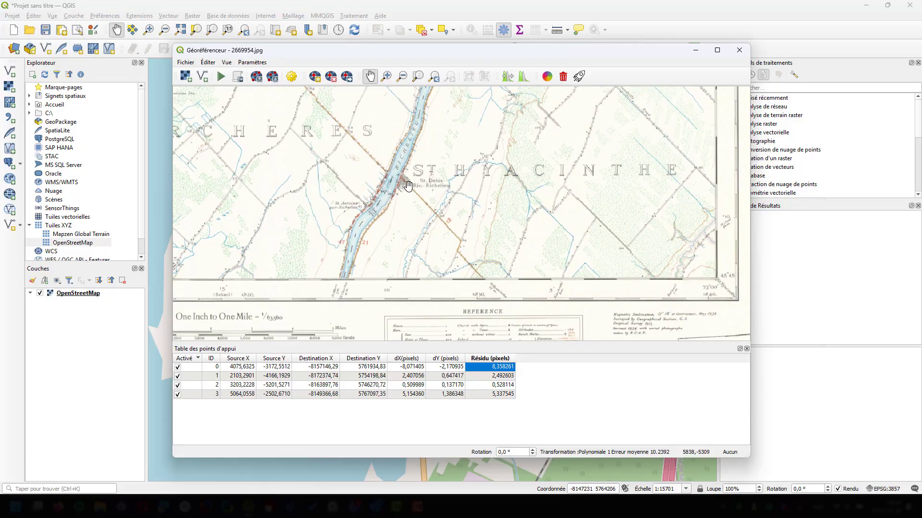
pyautogui.scroll(1, 408, 183)
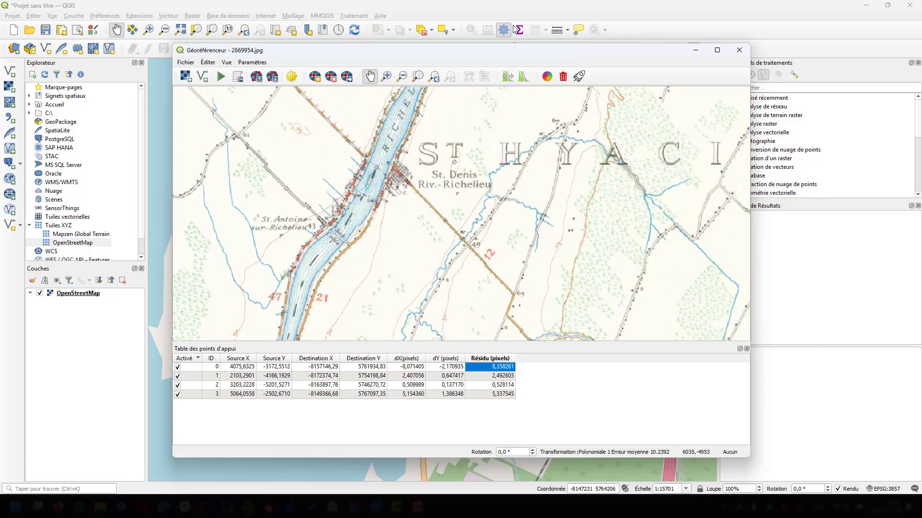
# Add a fifth control point at the scanned riverside road junction in St. Denis, matched to Chemin des Patriotes and Route 137 on OpenStreetMap
pyautogui.moveTo(516, 50); pyautogui.dragTo(0, 110)
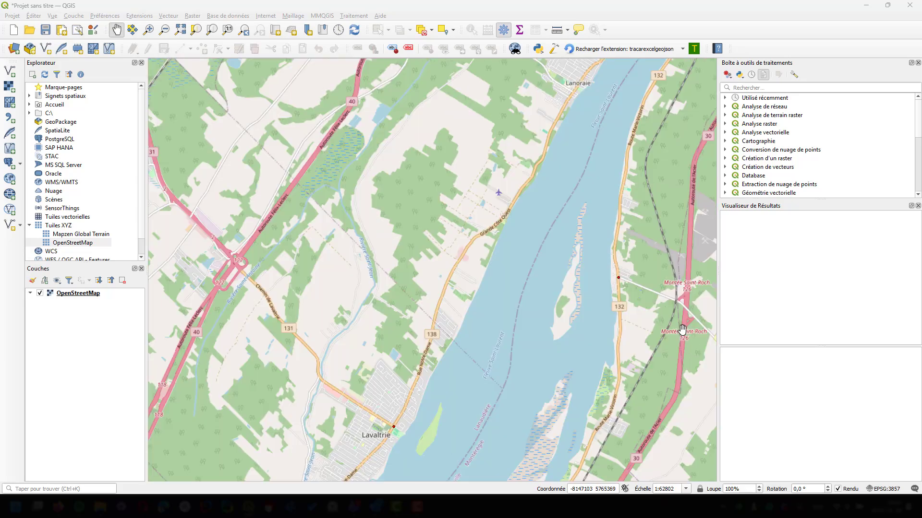
pyautogui.scroll(-4, 682, 326)
pyautogui.moveTo(642, 367); pyautogui.dragTo(408, 254)
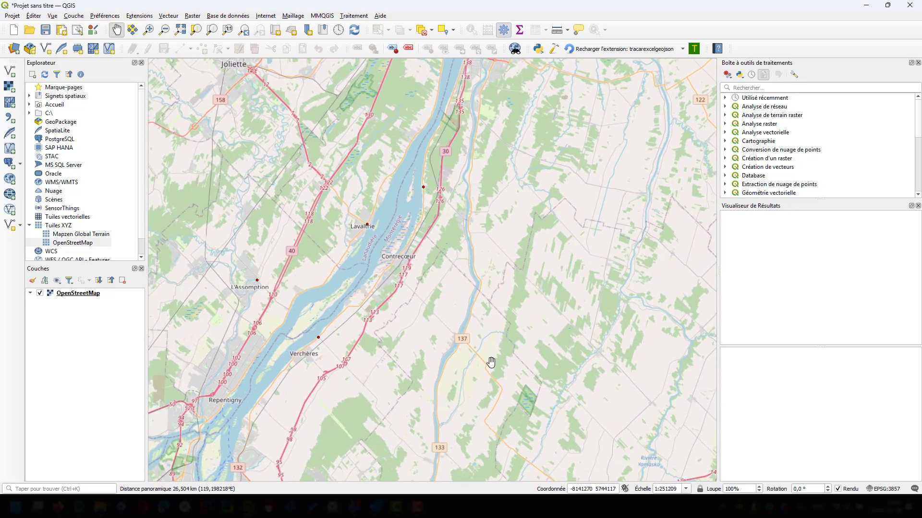
pyautogui.scroll(3, 471, 352)
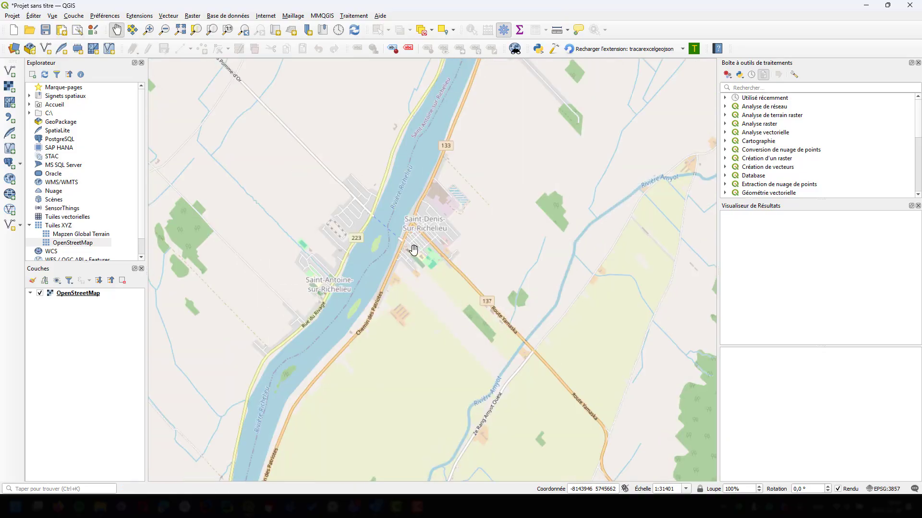
pyautogui.scroll(1, 411, 244)
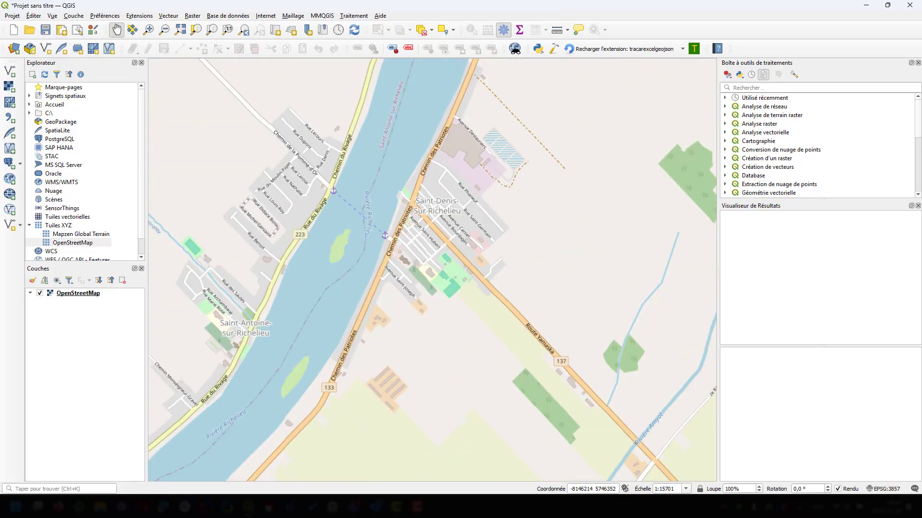
pyautogui.moveTo(0, 87); pyautogui.dragTo(389, 50)
pyautogui.scroll(2, 298, 157)
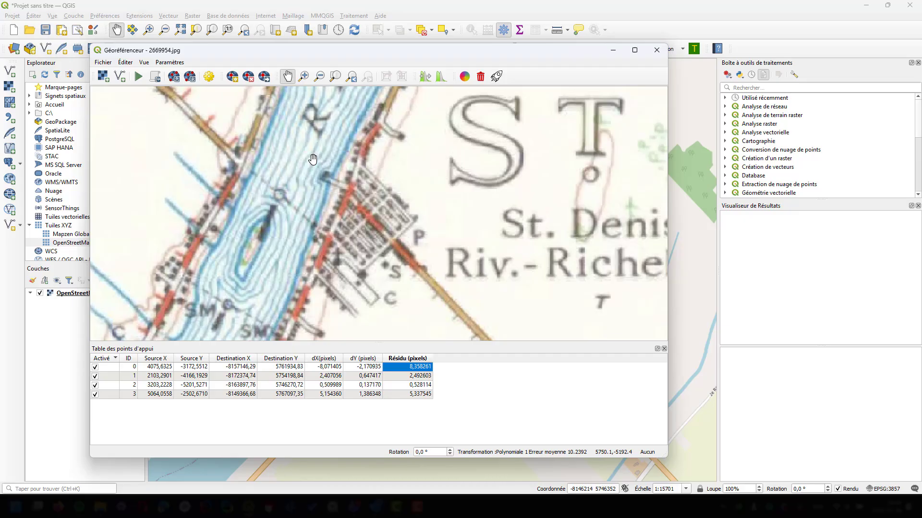
pyautogui.click(232, 78)
pyautogui.click(349, 195)
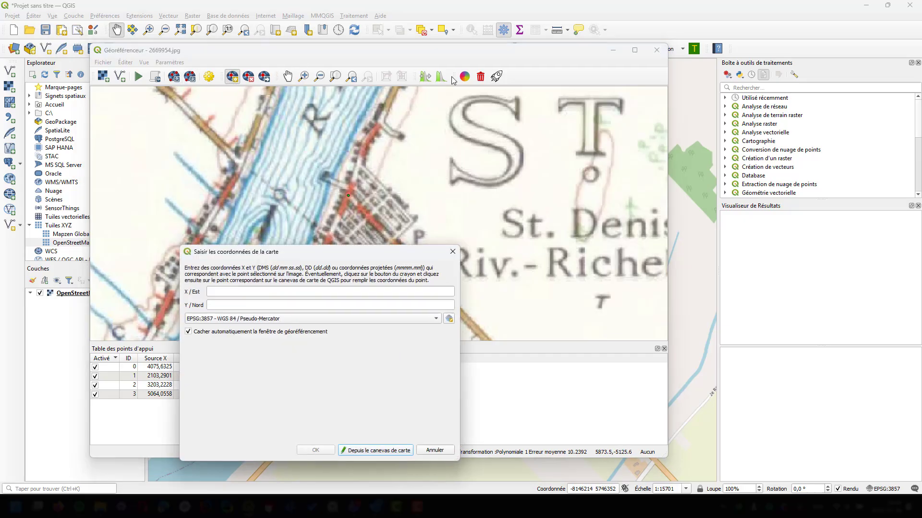
pyautogui.click(388, 452)
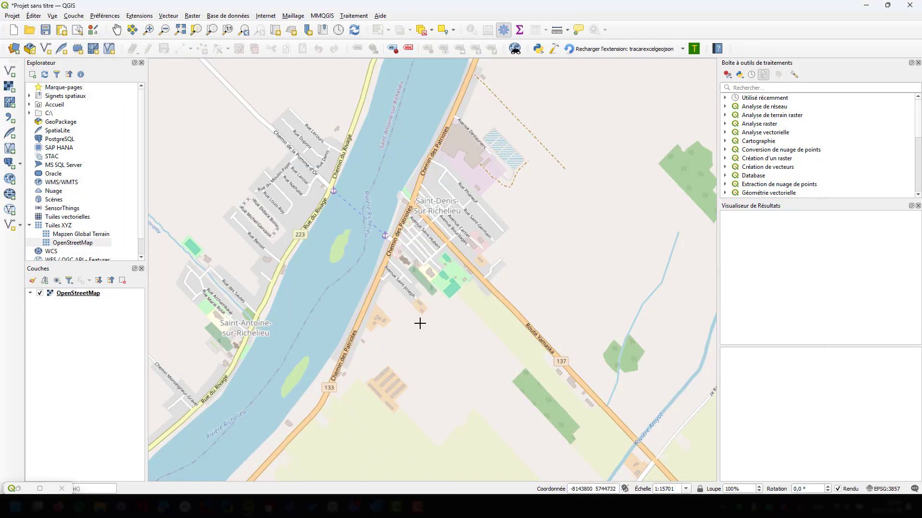
pyautogui.click(412, 204)
pyautogui.click(316, 451)
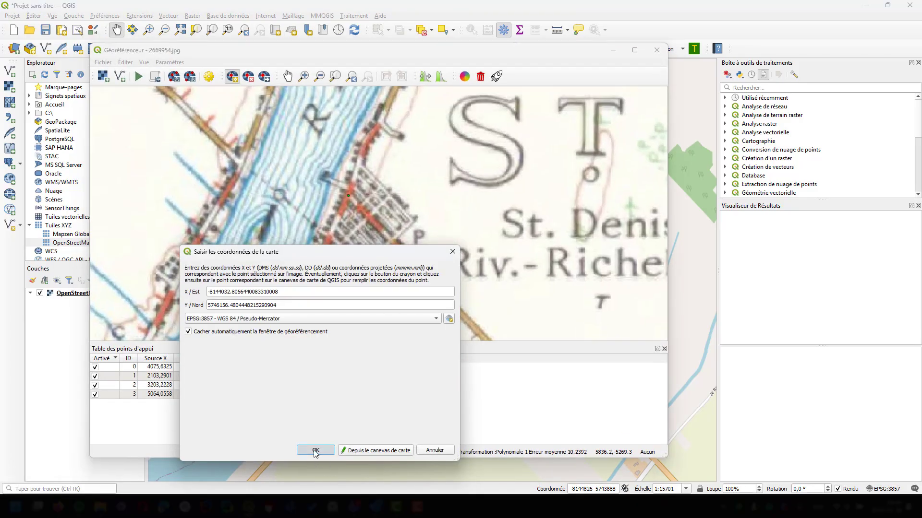
# Review the five control points' spread and residuals, and examine the scanned northwest corner around St. Paul d'Industrie for another junction
pyautogui.scroll(-2, 402, 287)
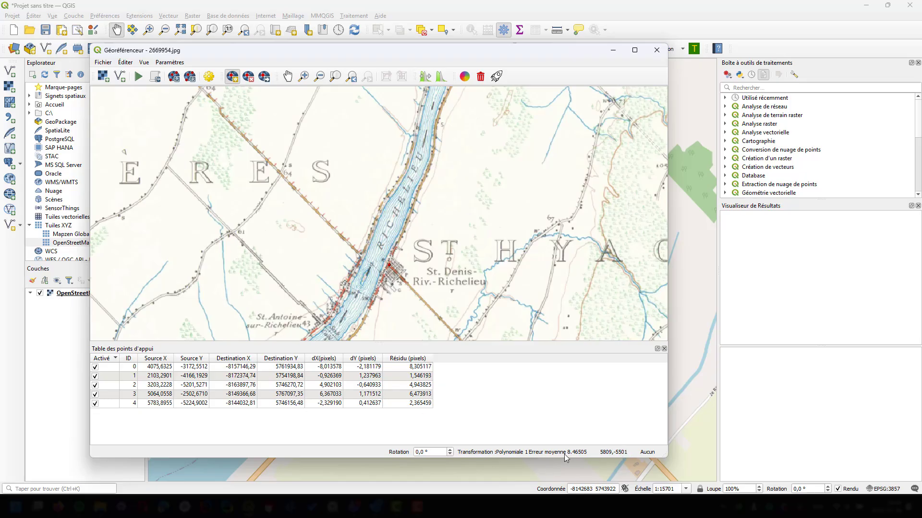
pyautogui.scroll(-3, 378, 219)
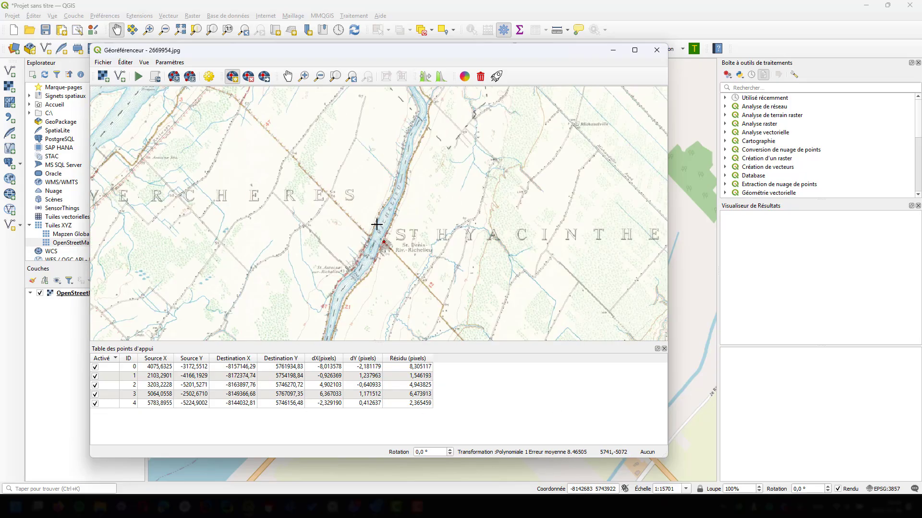
pyautogui.scroll(-1, 364, 276)
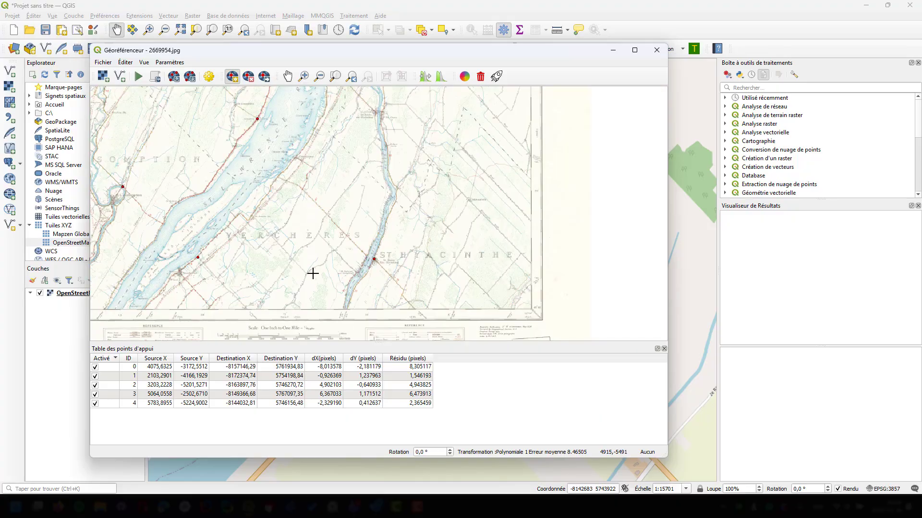
pyautogui.scroll(-2, 312, 272)
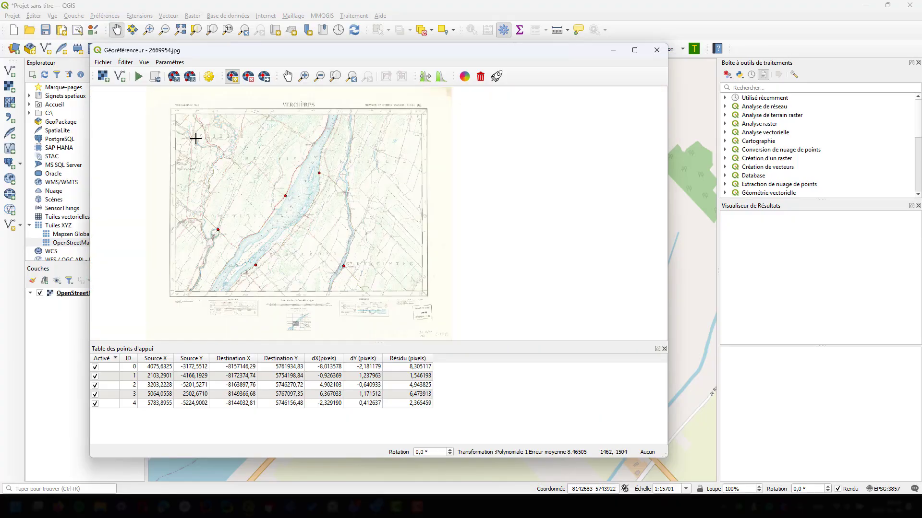
pyautogui.scroll(2, 209, 139)
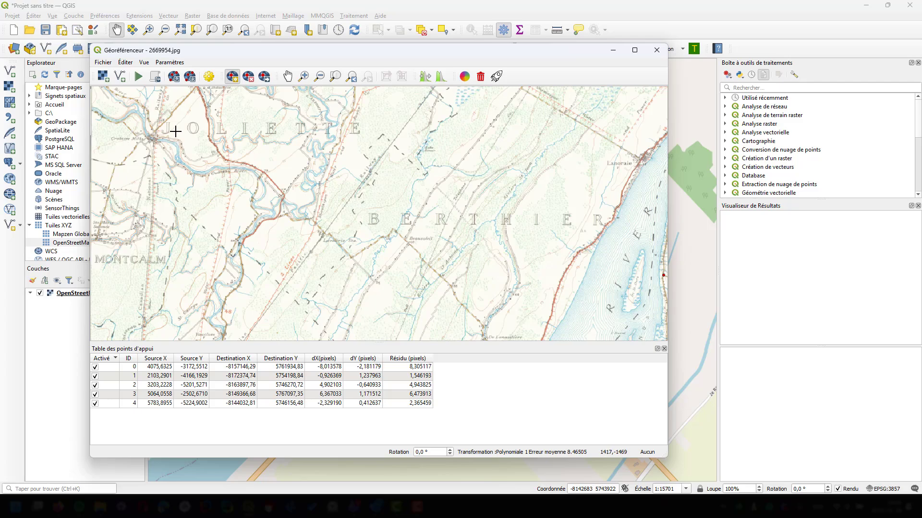
pyautogui.click(287, 76)
pyautogui.moveTo(244, 134); pyautogui.dragTo(333, 251)
pyautogui.scroll(5, 293, 158)
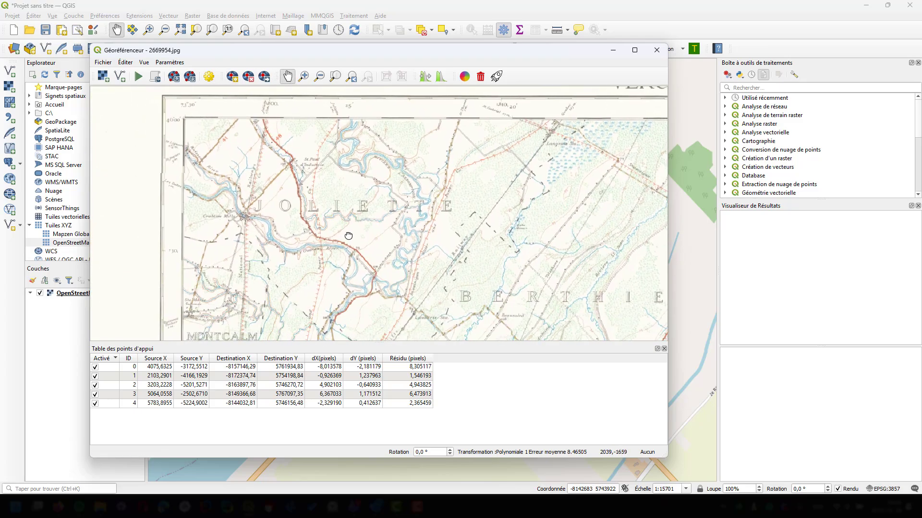
pyautogui.scroll(-2, 296, 157)
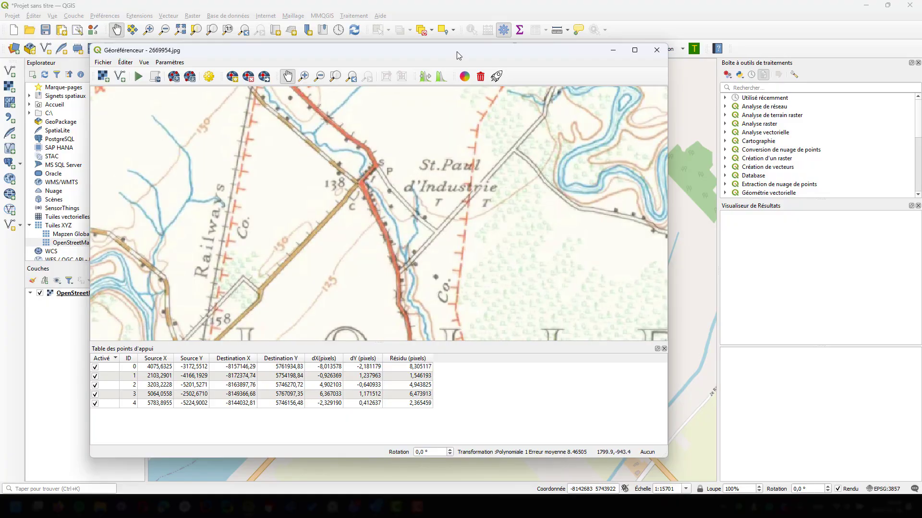
# Locate the Route 343 junctions between Crabtree and Saint-Gérard-Majella on OpenStreetMap
pyautogui.click(613, 50)
pyautogui.scroll(-3, 487, 219)
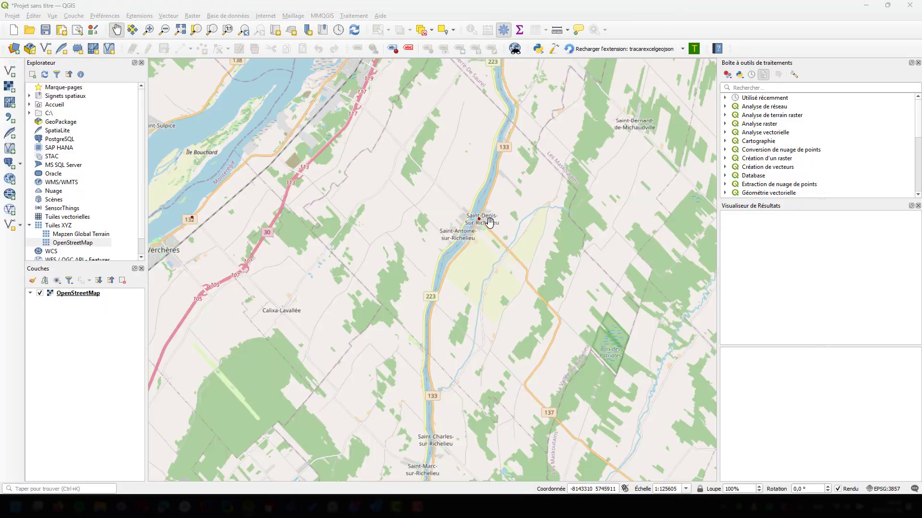
pyautogui.moveTo(417, 175); pyautogui.dragTo(539, 333)
pyautogui.moveTo(356, 198); pyautogui.dragTo(471, 345)
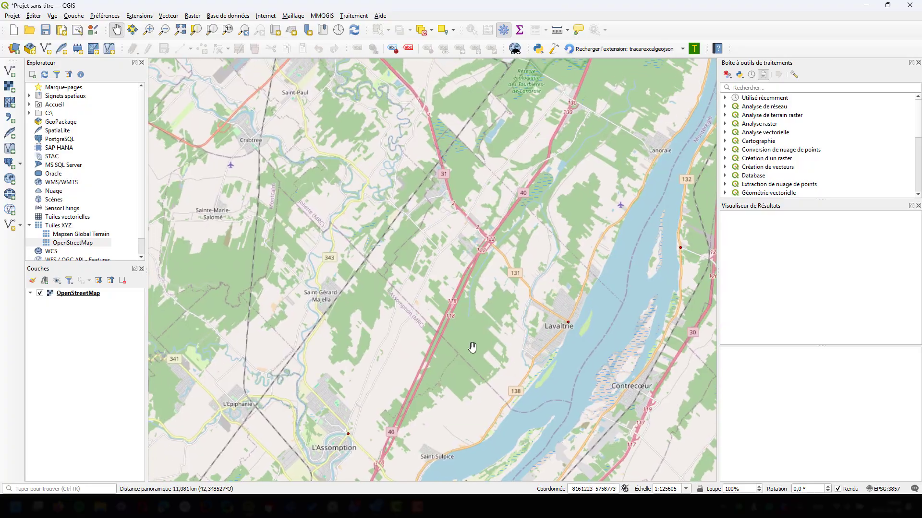
pyautogui.moveTo(387, 254); pyautogui.dragTo(366, 304)
pyautogui.scroll(1, 356, 266)
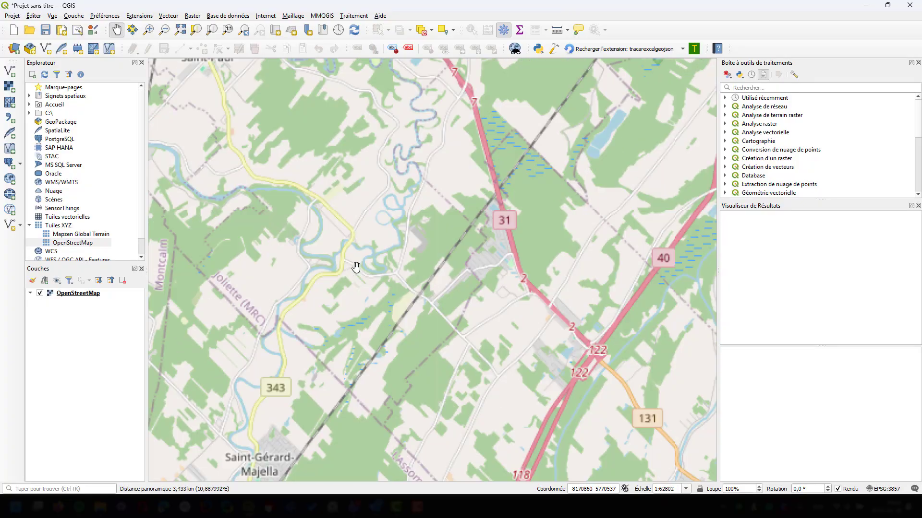
pyautogui.moveTo(327, 240); pyautogui.dragTo(437, 196)
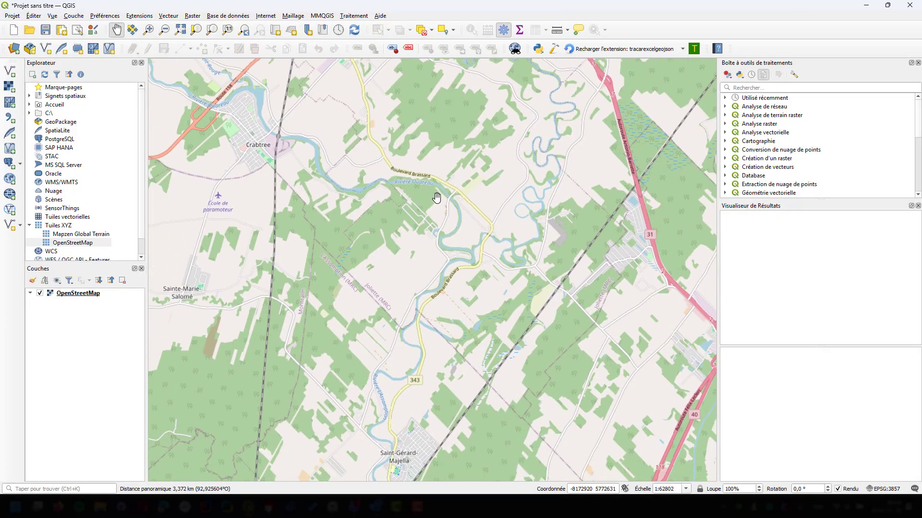
pyautogui.scroll(1, 483, 231)
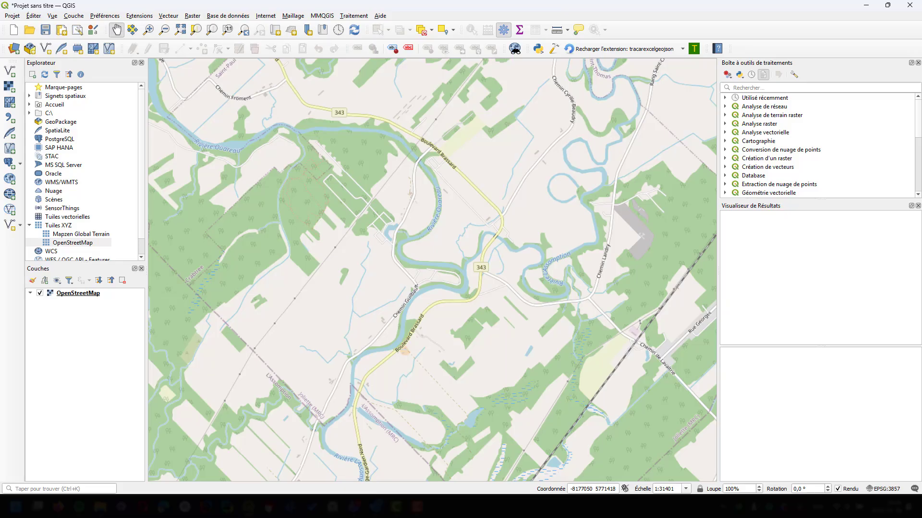
# Add a sixth control point at the scanned road junction northwest of Lavaltrie Sta., matched to Chemin Landry and Chemin de Lavaltrie on OpenStreetMap
pyautogui.moveTo(0, 108); pyautogui.dragTo(297, 97)
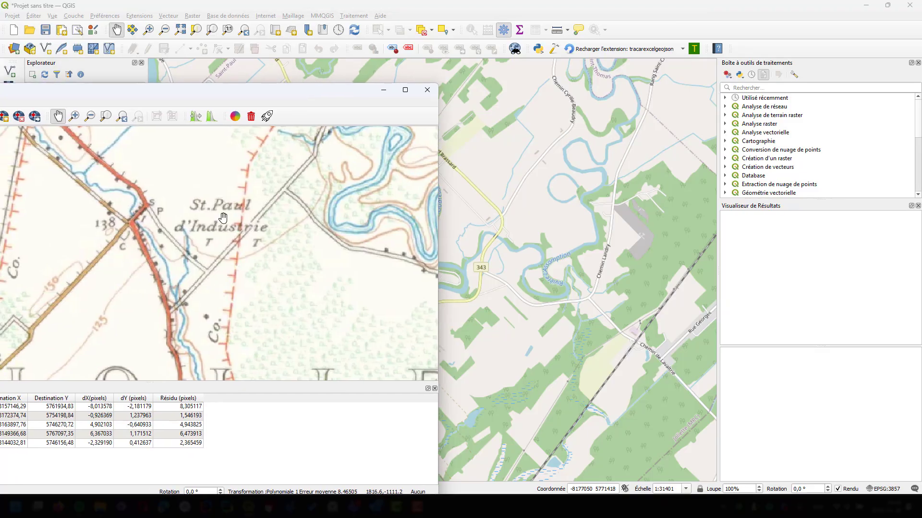
pyautogui.scroll(-2, 221, 220)
pyautogui.moveTo(263, 291); pyautogui.dragTo(225, 211)
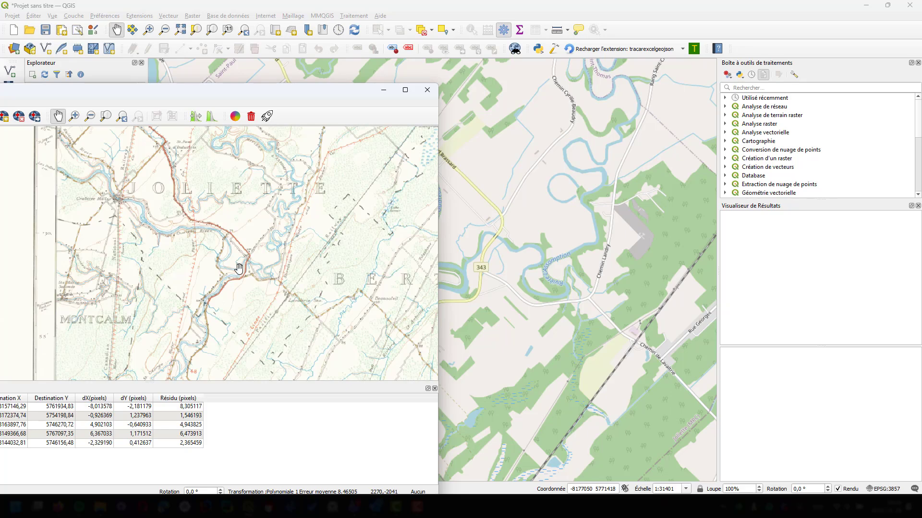
pyautogui.scroll(3, 250, 264)
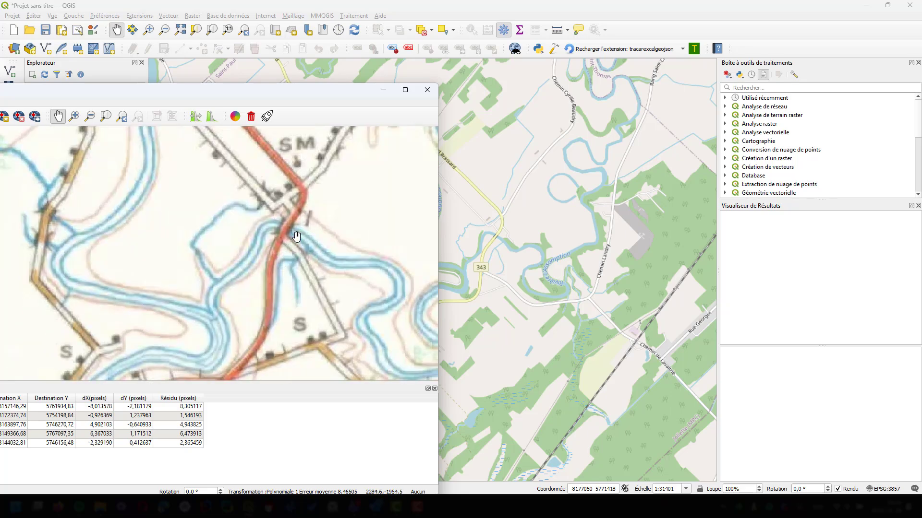
pyautogui.scroll(-1, 297, 245)
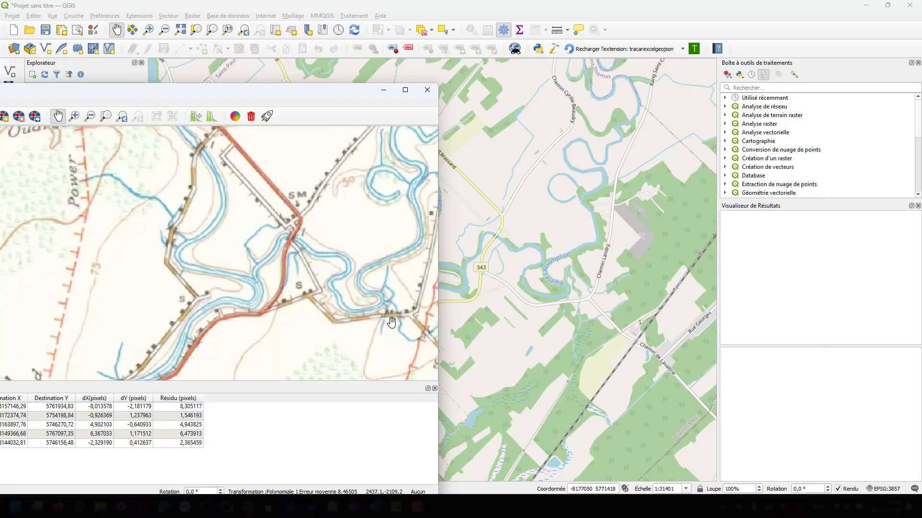
pyautogui.moveTo(403, 314); pyautogui.dragTo(346, 283)
pyautogui.scroll(1, 351, 274)
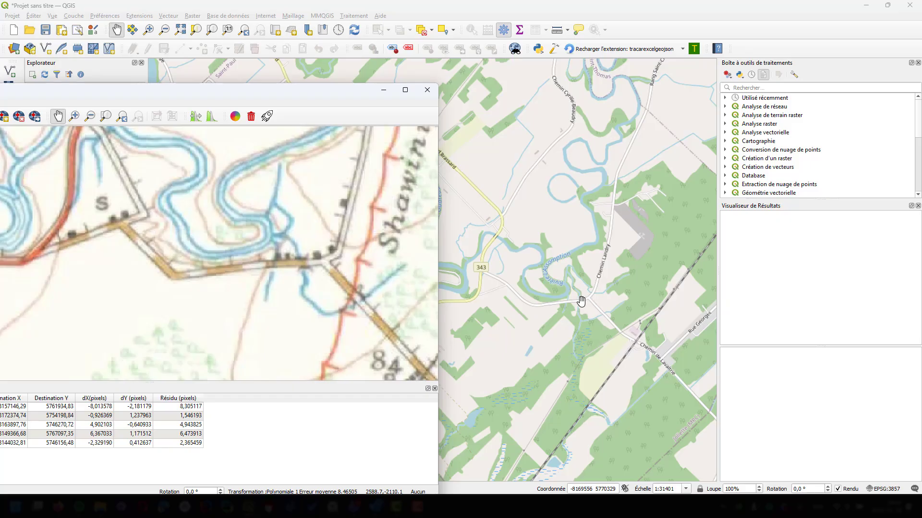
pyautogui.moveTo(99, 93); pyautogui.dragTo(120, 90)
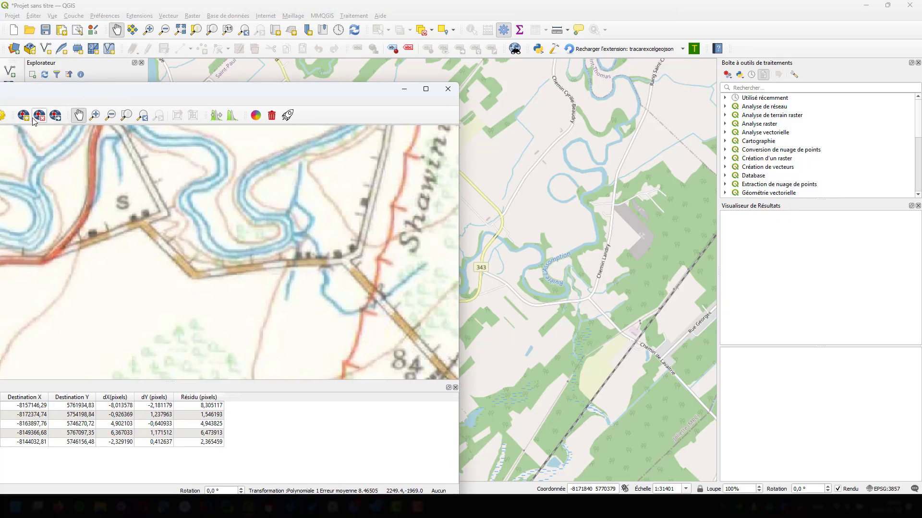
pyautogui.click(23, 115)
pyautogui.click(344, 259)
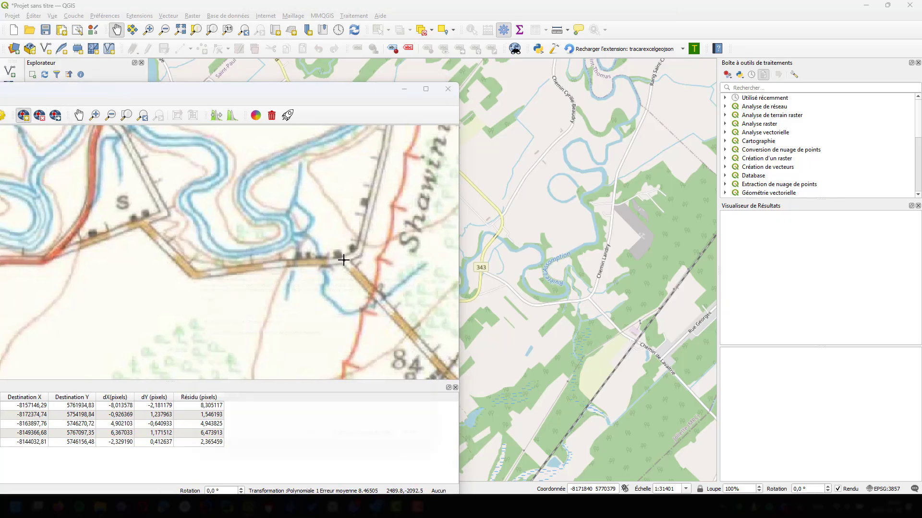
pyautogui.click(374, 450)
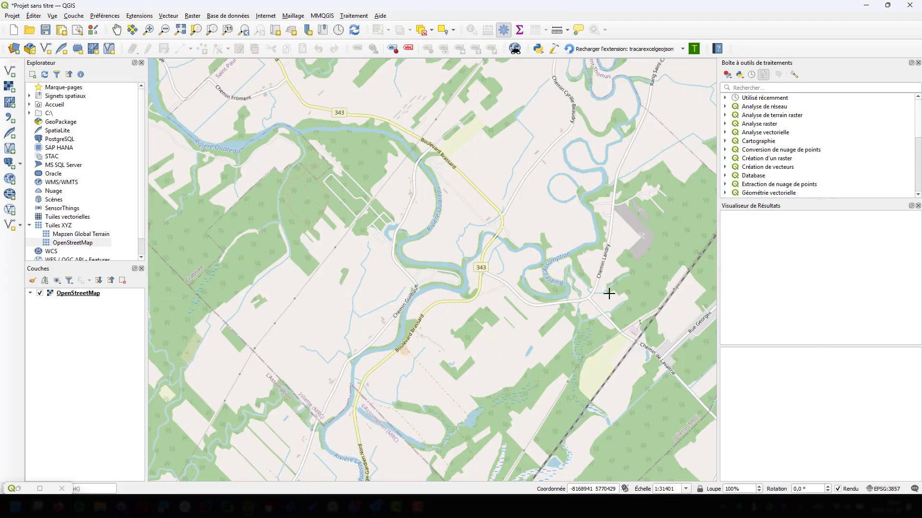
pyautogui.click(588, 298)
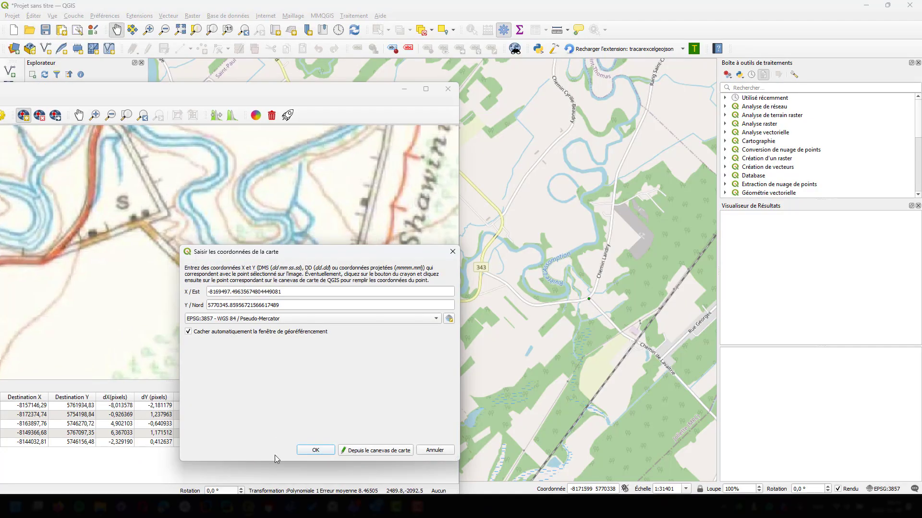
pyautogui.click(317, 452)
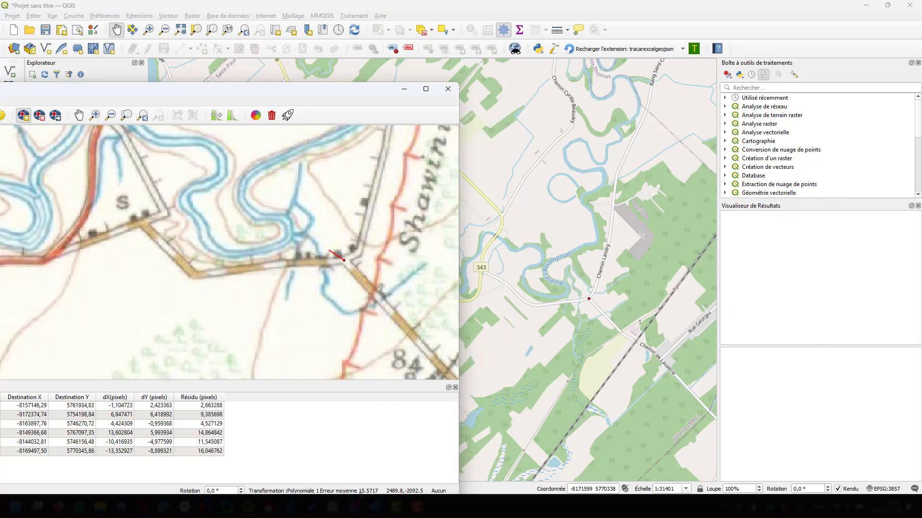
# Review the six control points' residuals and examine the northwest part of the scan and OpenStreetMap around St. Paul d'Industrie for another junction
pyautogui.moveTo(283, 94); pyautogui.dragTo(508, 68)
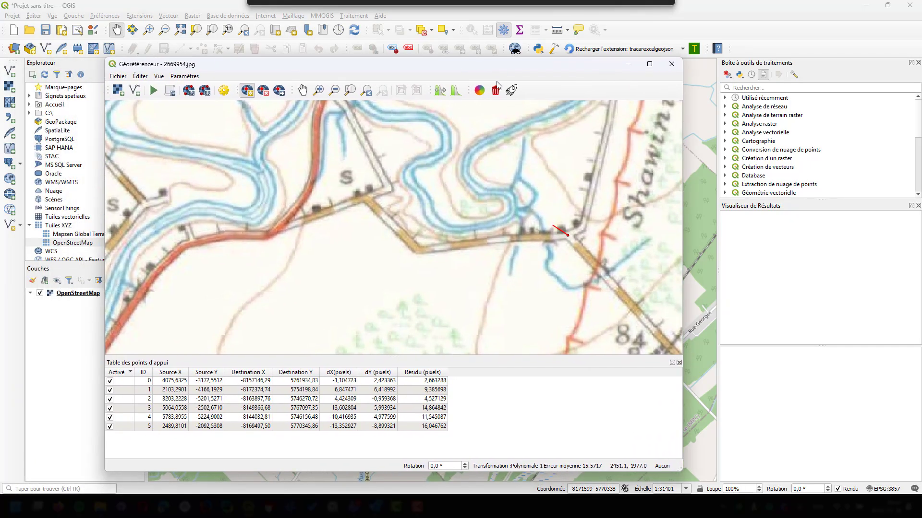
pyautogui.scroll(-2, 463, 189)
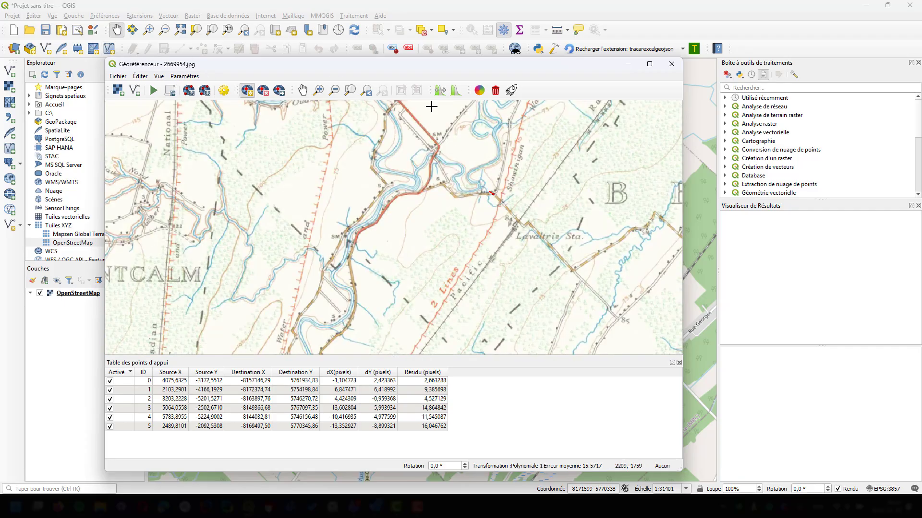
pyautogui.scroll(-1, 499, 204)
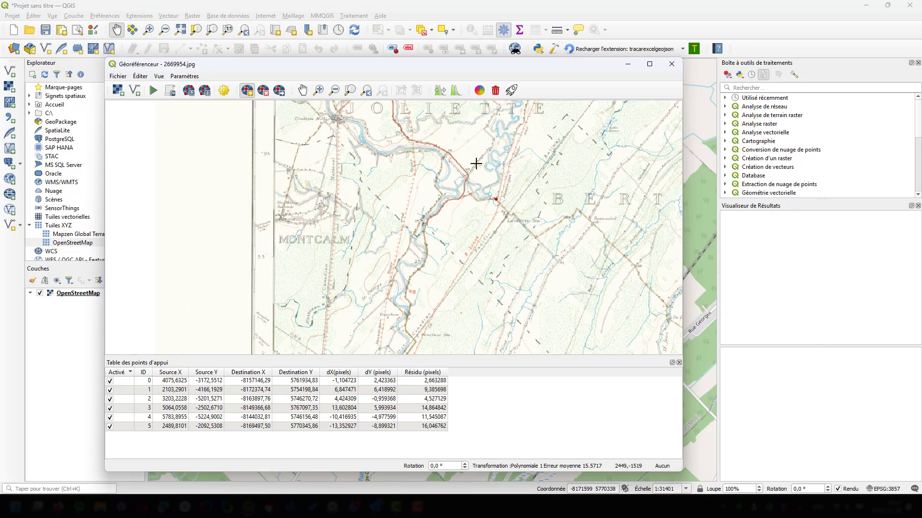
pyautogui.scroll(2, 467, 180)
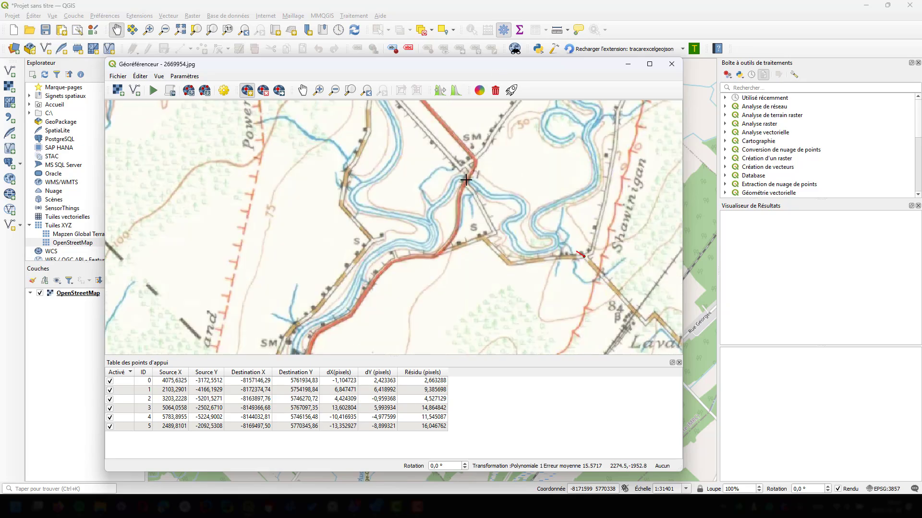
pyautogui.scroll(-2, 466, 180)
pyautogui.click(303, 90)
pyautogui.moveTo(409, 182); pyautogui.dragTo(437, 312)
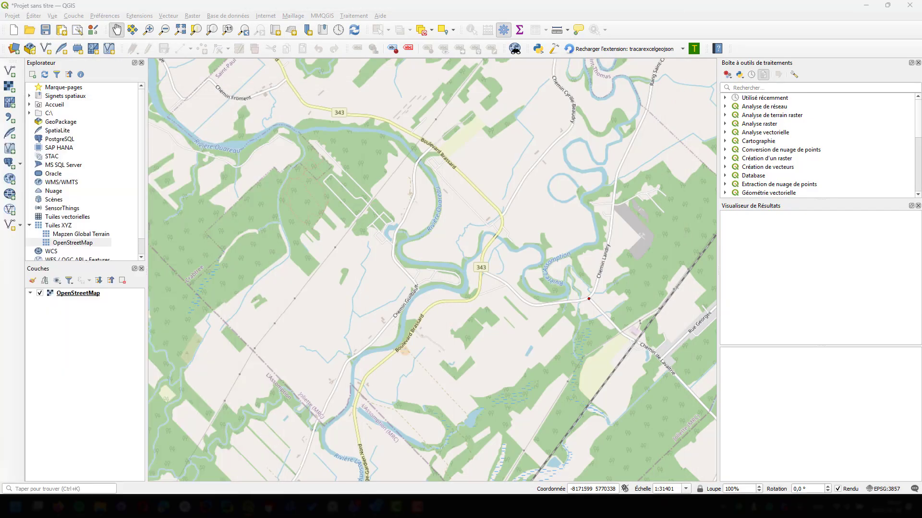
pyautogui.moveTo(290, 144); pyautogui.dragTo(507, 433)
pyautogui.moveTo(346, 169); pyautogui.dragTo(331, 249)
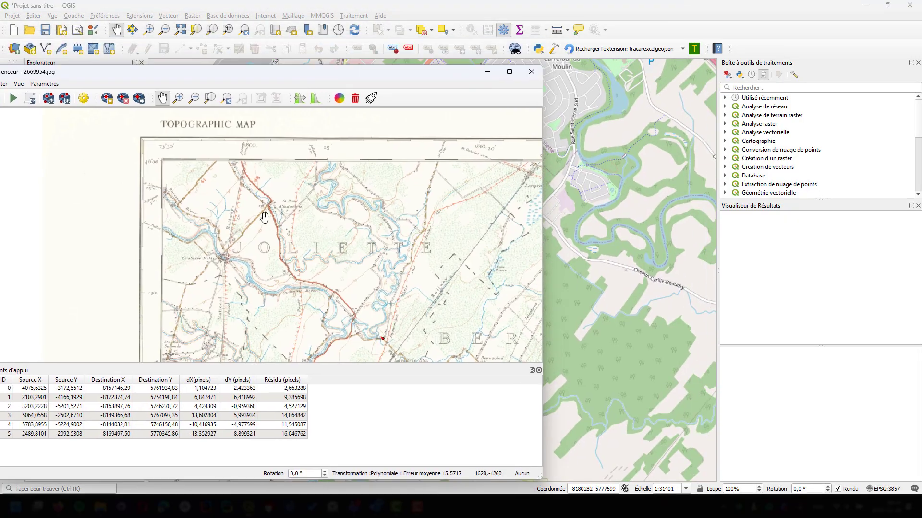
# Add a seventh control point at the scanned St. Paul d'Industrie crossroads, matched to Chemin Delangis and Boulevard Brassard in Saint-Paul on OpenStreetMap
pyautogui.scroll(3, 264, 217)
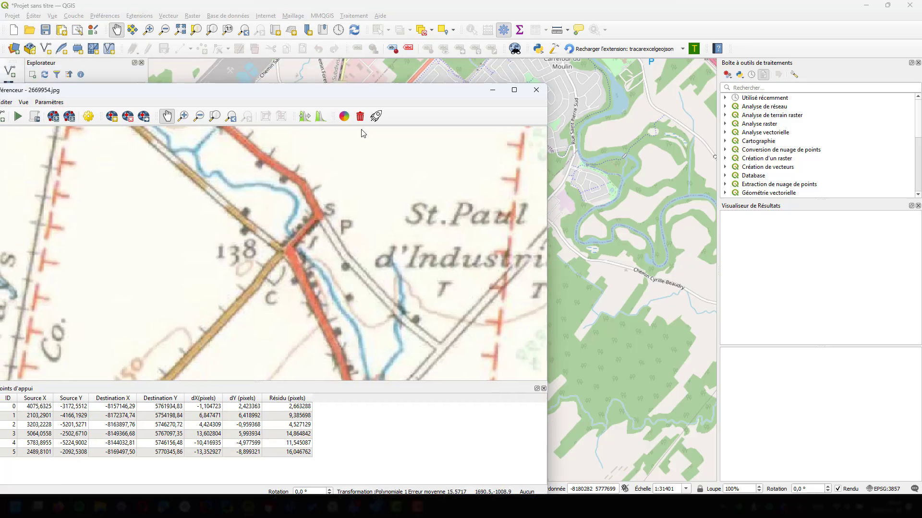
pyautogui.moveTo(364, 133); pyautogui.dragTo(509, 206)
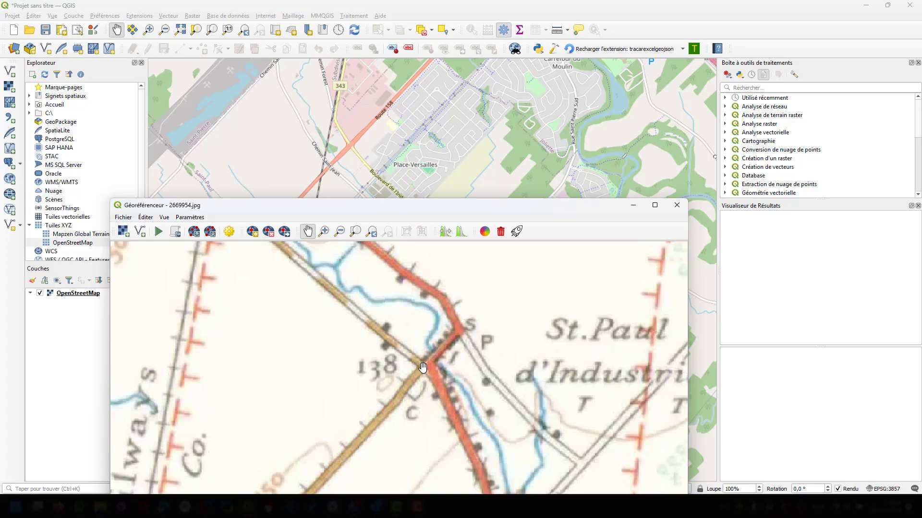
pyautogui.moveTo(437, 211); pyautogui.dragTo(446, 142)
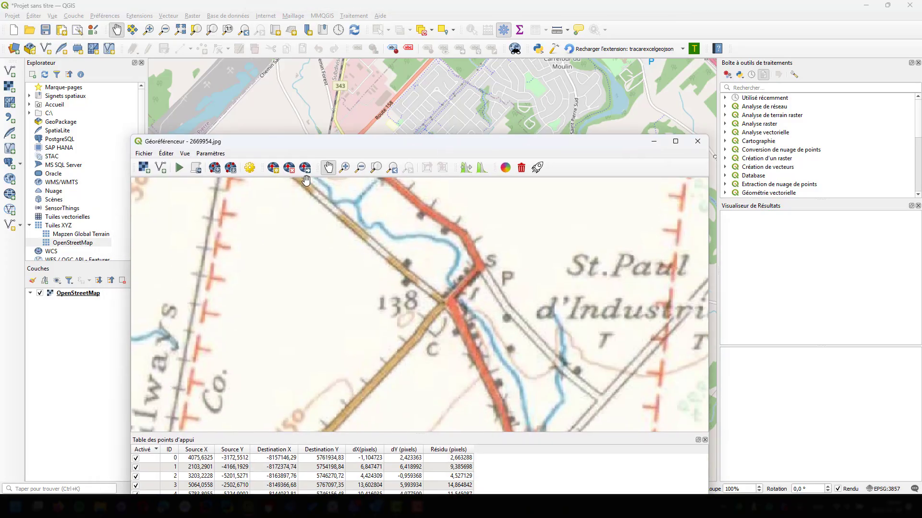
pyautogui.click(273, 168)
pyautogui.click(443, 304)
pyautogui.click(369, 447)
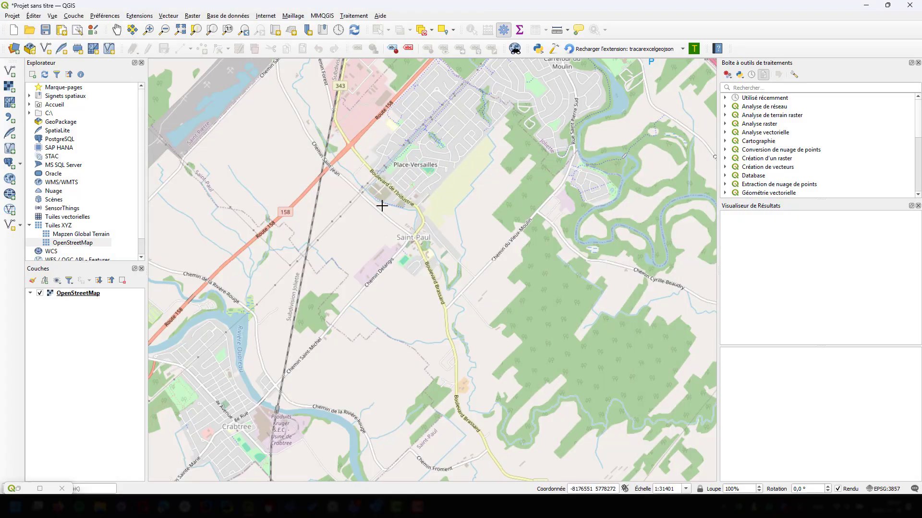
pyautogui.scroll(2, 411, 237)
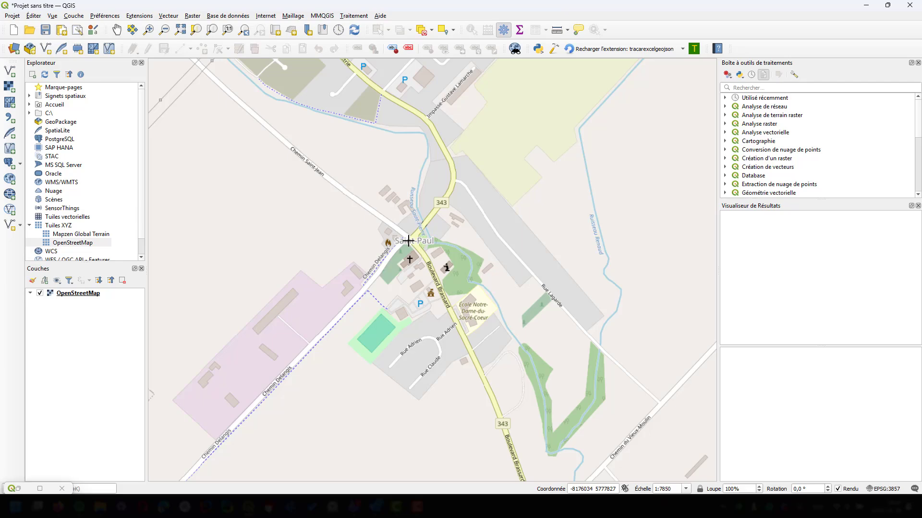
pyautogui.click(410, 240)
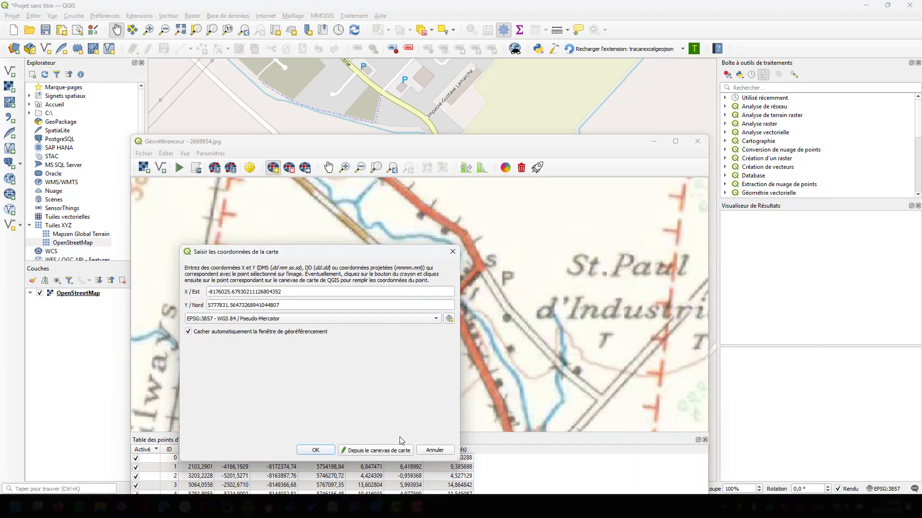
pyautogui.click(316, 450)
pyautogui.moveTo(453, 144); pyautogui.dragTo(407, 63)
pyautogui.scroll(-1, 448, 217)
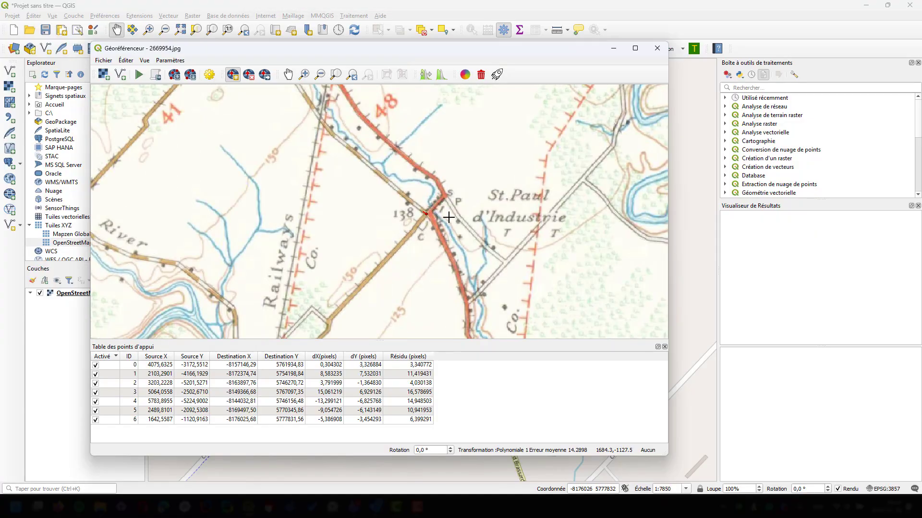
# Try the Linéaire transformation type on the seven control points
pyautogui.click(210, 75)
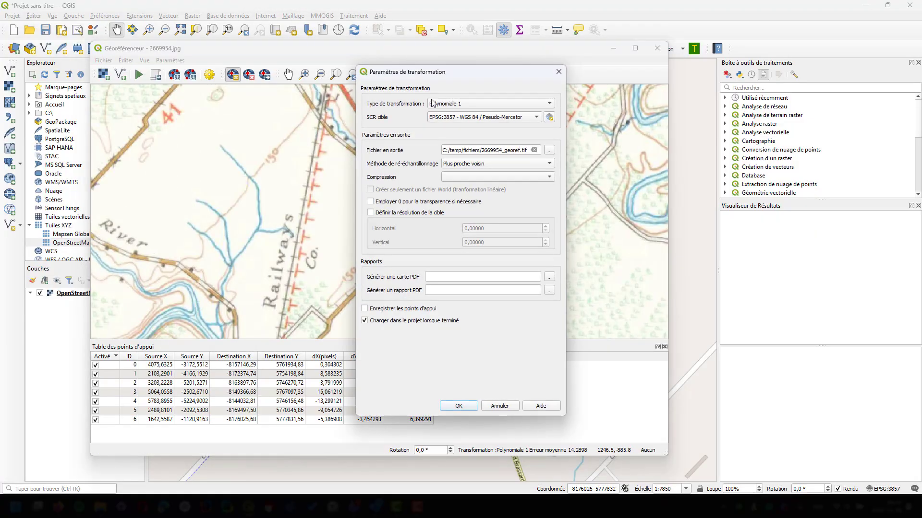
pyautogui.click(454, 104)
pyautogui.click(454, 85)
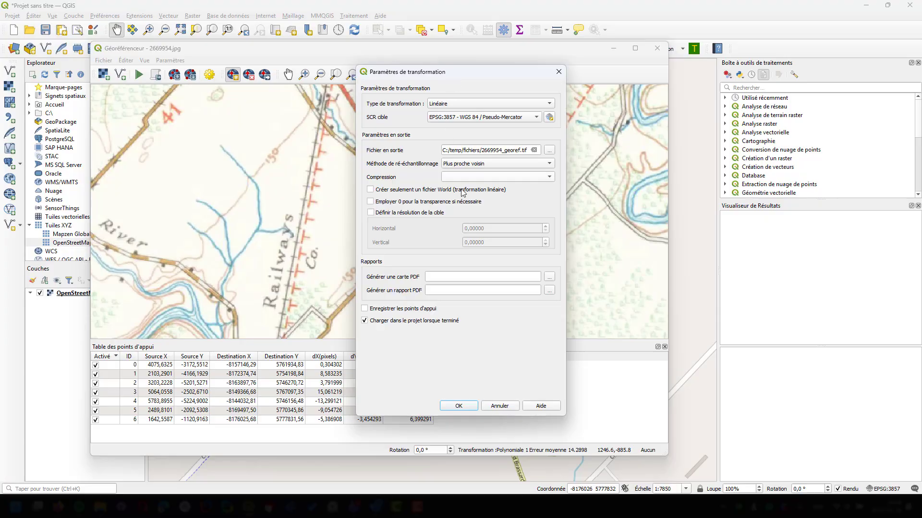
pyautogui.click(476, 408)
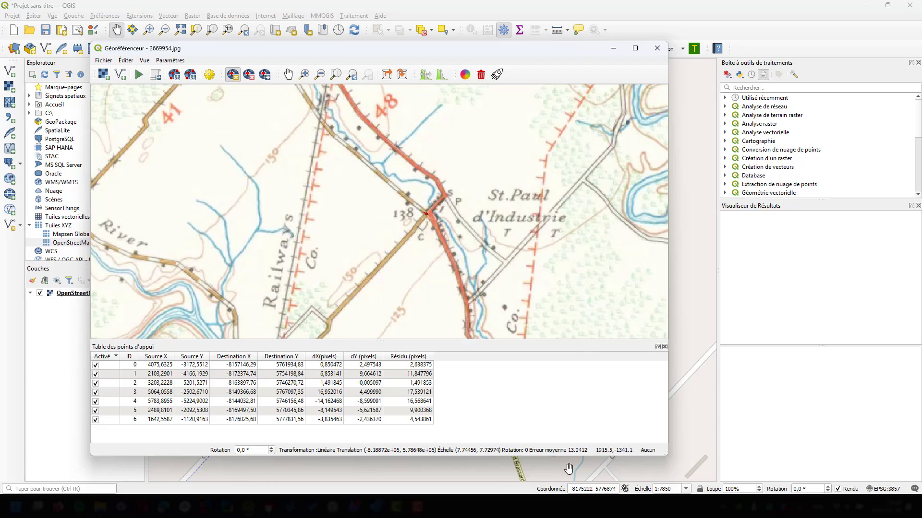
# Set the transformation type to Projective and recompute the control point residuals
pyautogui.click(170, 60)
pyautogui.click(194, 72)
pyautogui.click(480, 104)
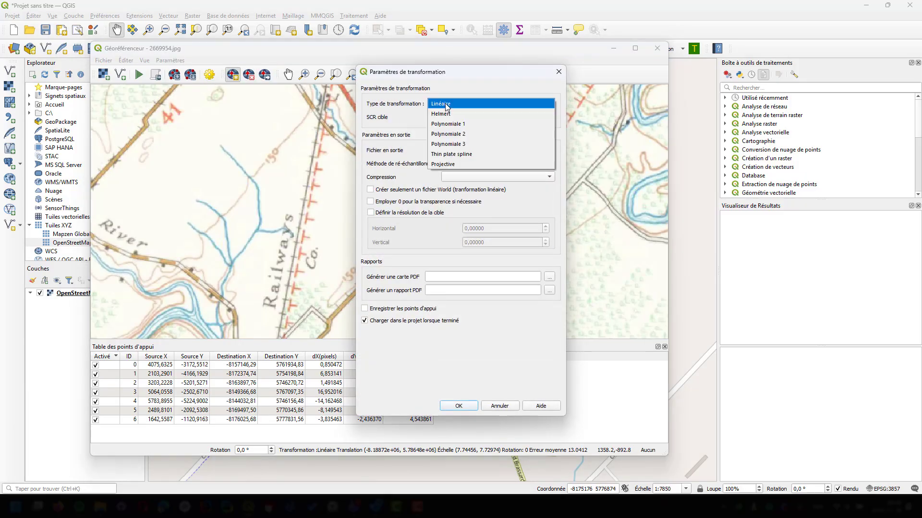
pyautogui.click(453, 165)
pyautogui.click(458, 405)
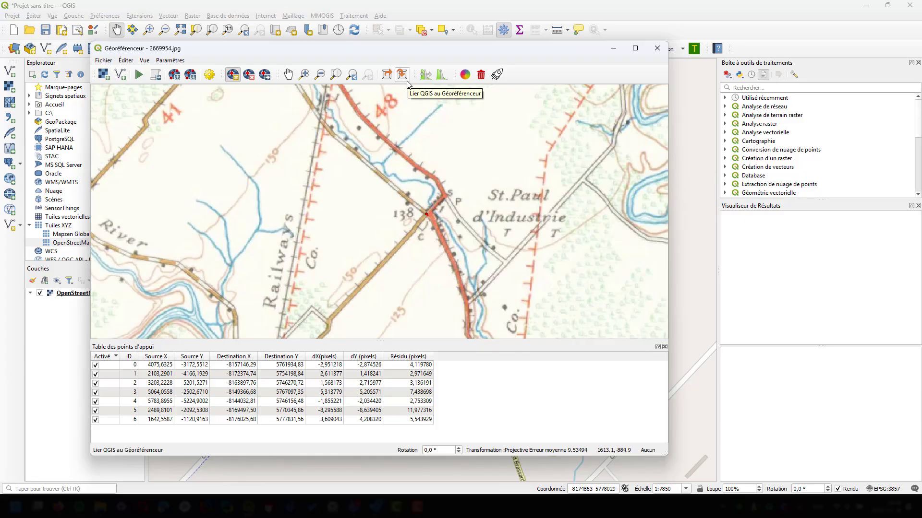
# Link the georeferencer view to QGIS and the QGIS view to the georeferencer so both maps follow each other
pyautogui.click(385, 78)
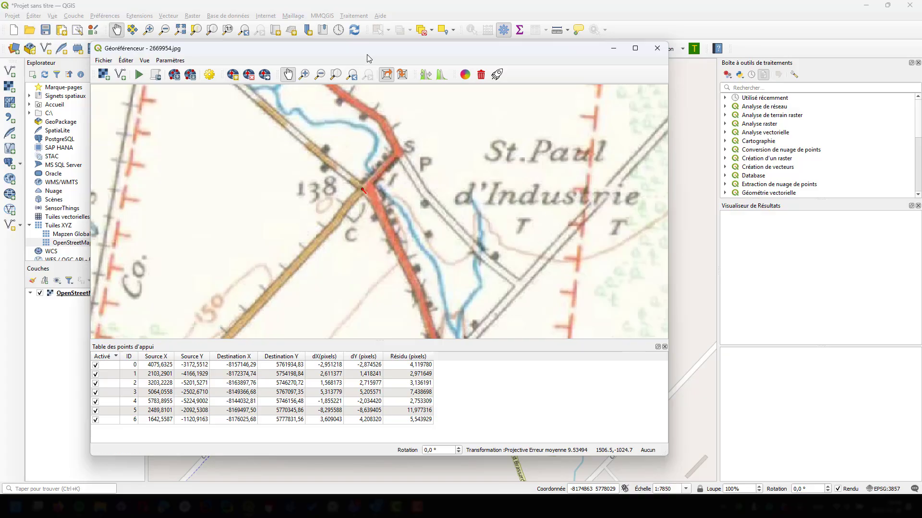
pyautogui.moveTo(368, 48); pyautogui.dragTo(111, 77)
pyautogui.moveTo(275, 235); pyautogui.dragTo(145, 262)
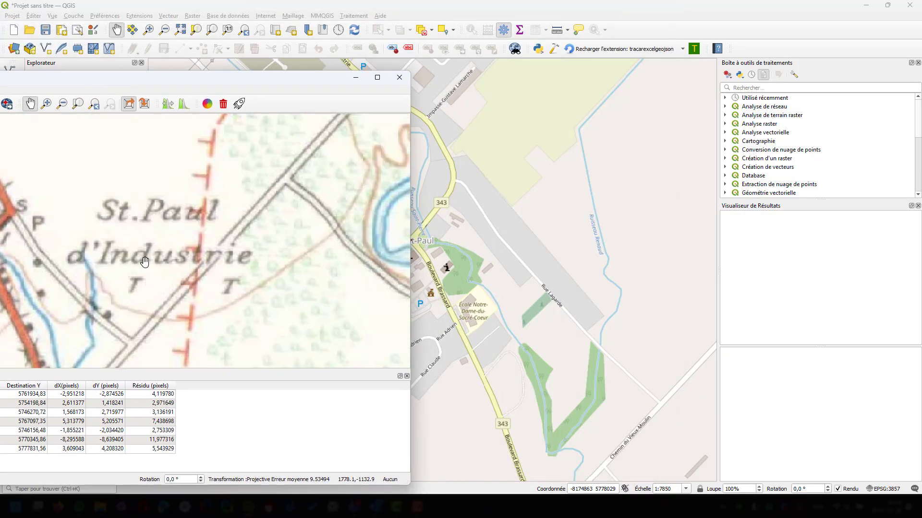
pyautogui.moveTo(293, 230); pyautogui.dragTo(384, 212)
pyautogui.moveTo(87, 258); pyautogui.dragTo(106, 235)
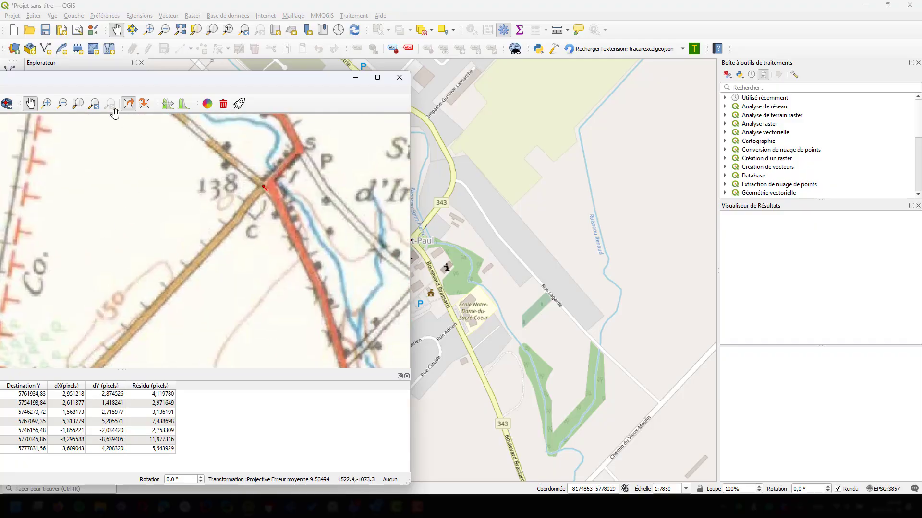
pyautogui.click(146, 105)
# Examine the scan's northwest edge from Les Dalles to the road junction marked 166 near St. Jaques alongside the linked OpenStreetMap view
pyautogui.moveTo(181, 217); pyautogui.dragTo(329, 163)
pyautogui.moveTo(230, 241); pyautogui.dragTo(366, 207)
pyautogui.moveTo(164, 272); pyautogui.dragTo(344, 259)
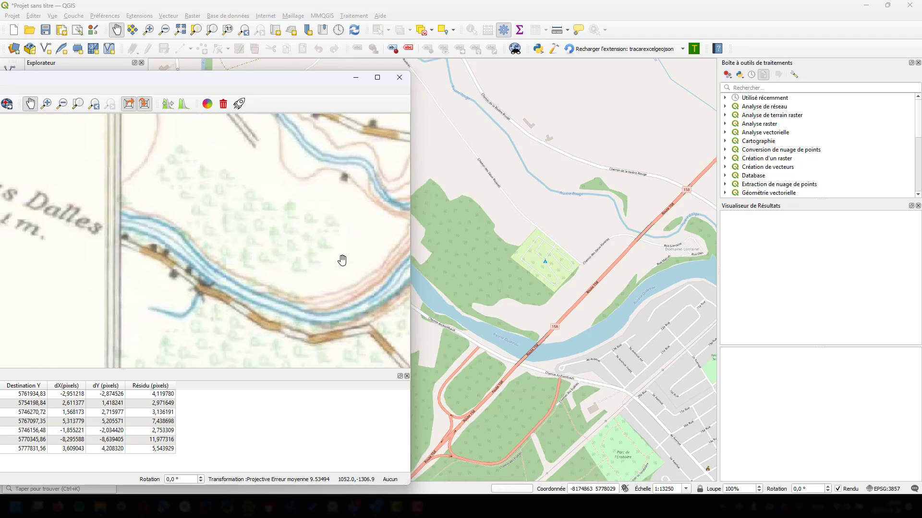
pyautogui.moveTo(125, 267); pyautogui.dragTo(246, 229)
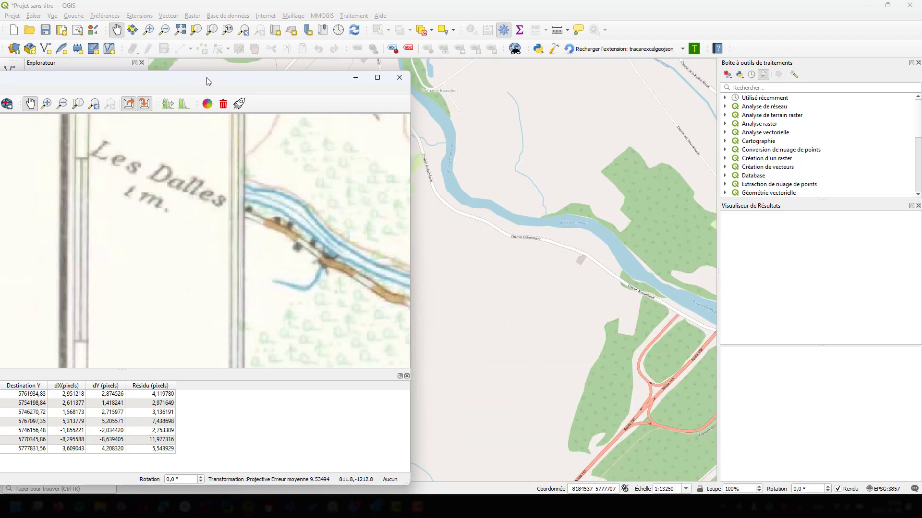
pyautogui.moveTo(207, 77); pyautogui.dragTo(398, 76)
pyautogui.moveTo(450, 190); pyautogui.dragTo(158, 247)
pyautogui.moveTo(430, 212); pyautogui.dragTo(316, 349)
pyautogui.scroll(-1, 360, 231)
pyautogui.scroll(-1, 360, 232)
pyautogui.scroll(2, 308, 228)
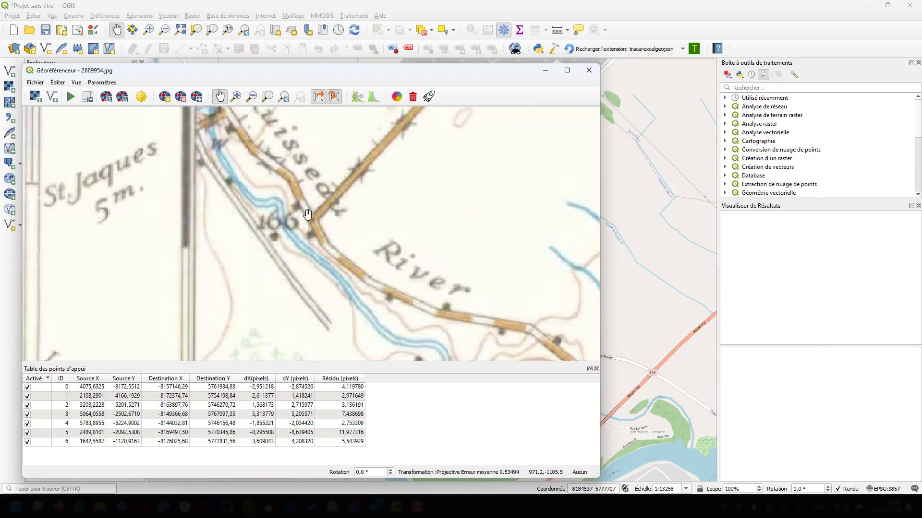
pyautogui.moveTo(394, 71); pyautogui.dragTo(164, 88)
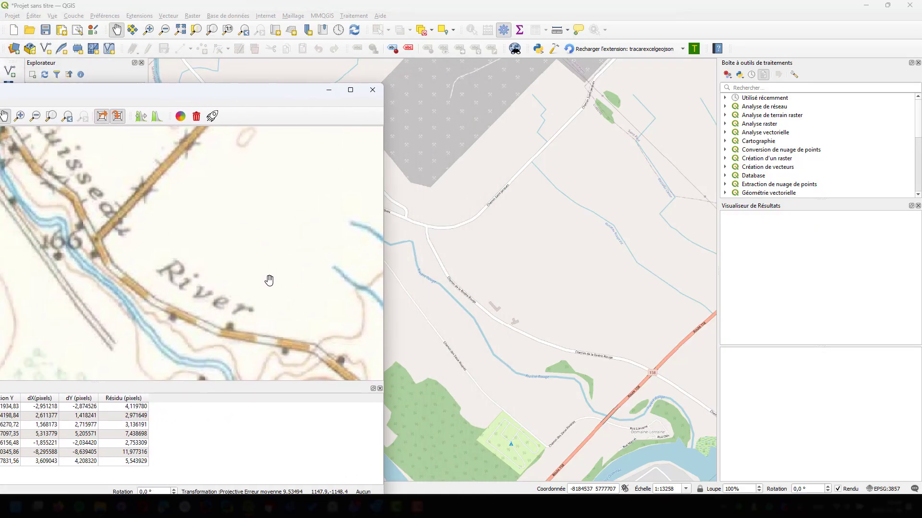
# Add a control point at the road junction northeast of Crabtree Mills, matched to the Chemin de la Rivière Rouge crossing on OpenStreetMap
pyautogui.moveTo(275, 305); pyautogui.dragTo(100, 169)
pyautogui.moveTo(231, 254); pyautogui.dragTo(102, 118)
pyautogui.moveTo(215, 267); pyautogui.dragTo(187, 222)
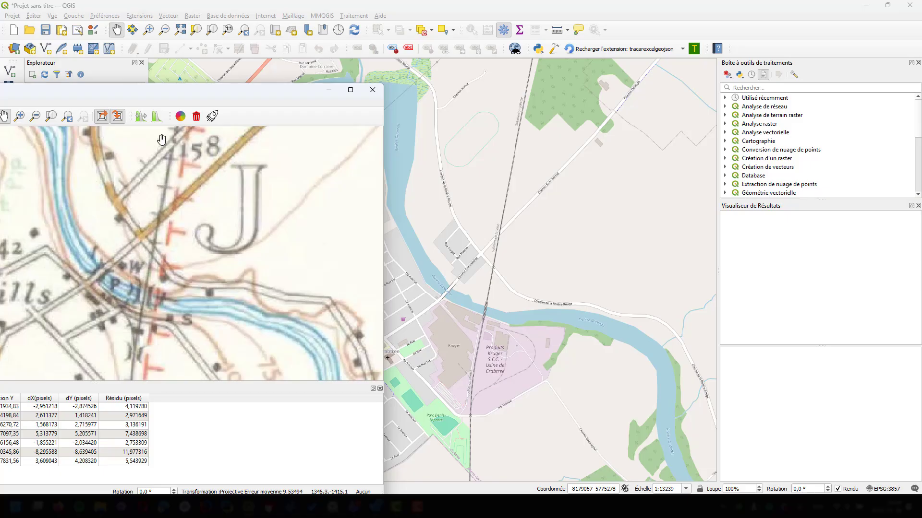
pyautogui.moveTo(176, 93); pyautogui.dragTo(412, 78)
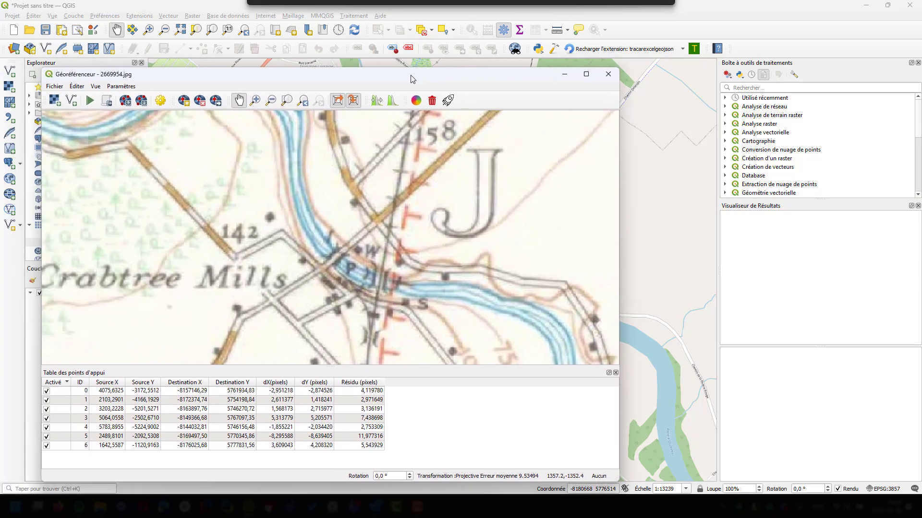
pyautogui.click(183, 101)
pyautogui.click(380, 220)
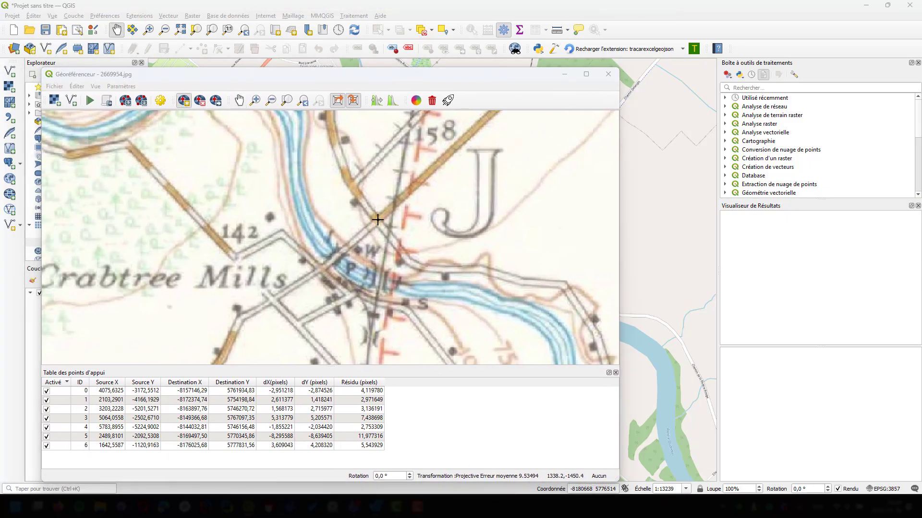
pyautogui.click(370, 451)
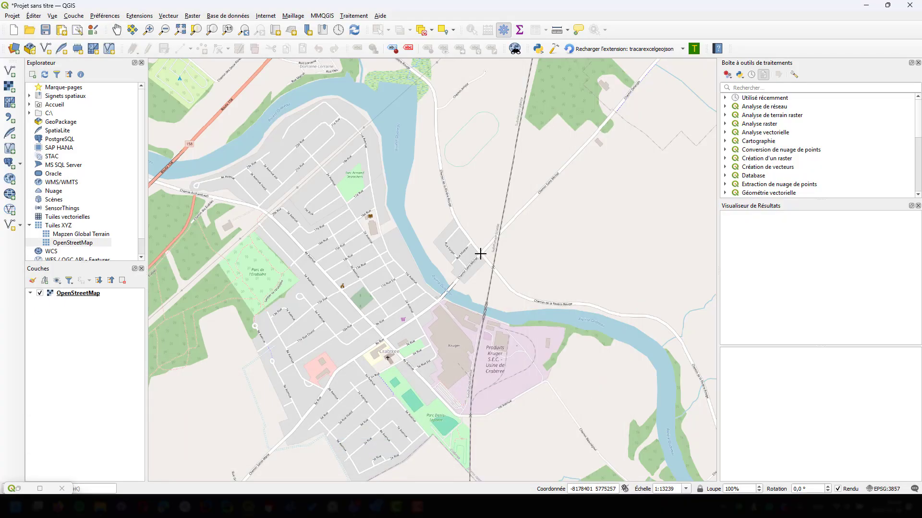
pyautogui.click(480, 254)
pyautogui.click(317, 451)
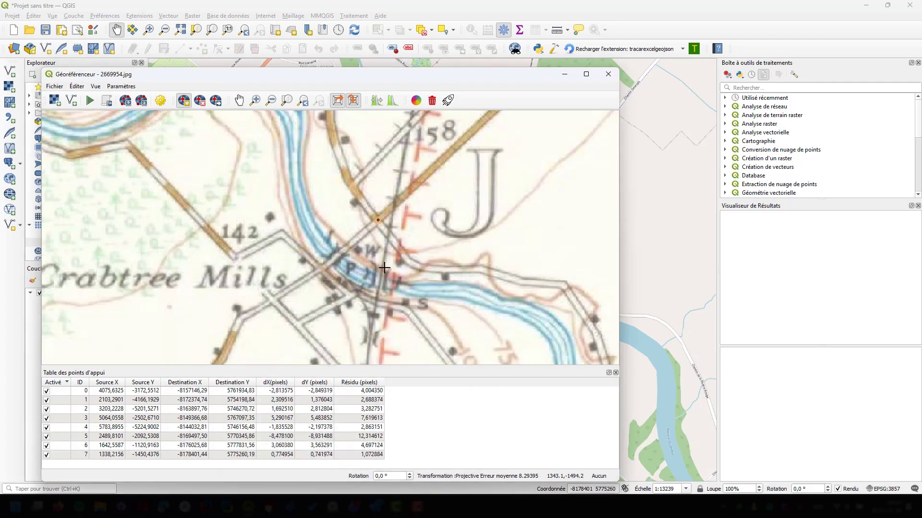
# Add a control point at the riverside road fork south of Ste. Victoire, matched to the Rang Prescott fork on OpenStreetMap
pyautogui.scroll(-4, 384, 268)
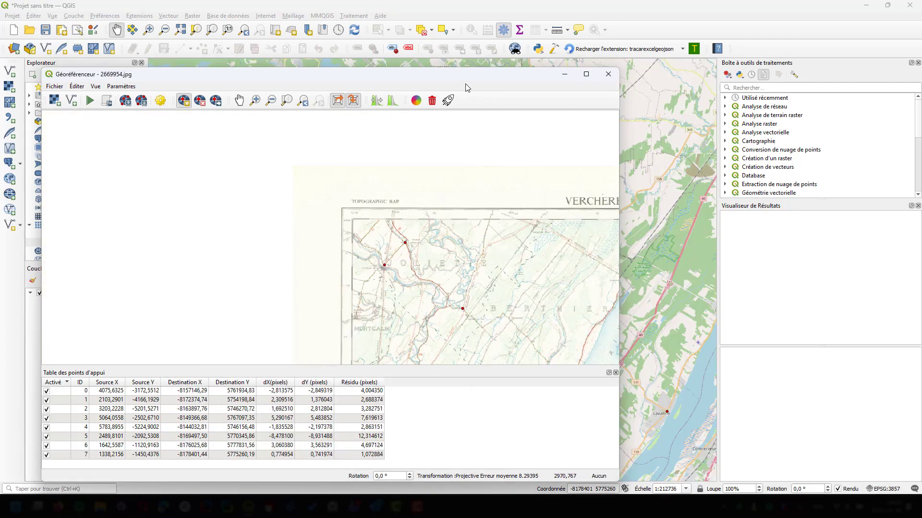
pyautogui.moveTo(410, 76); pyautogui.dragTo(382, 55)
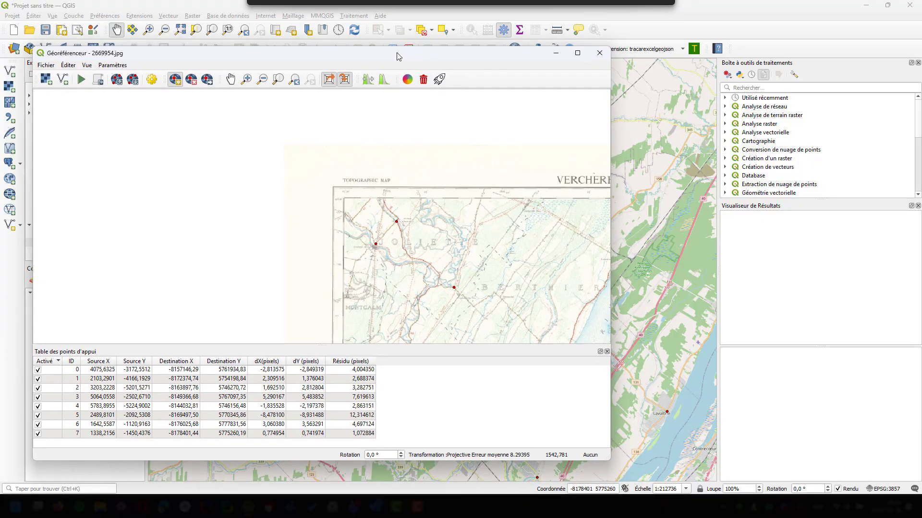
pyautogui.scroll(-3, 463, 223)
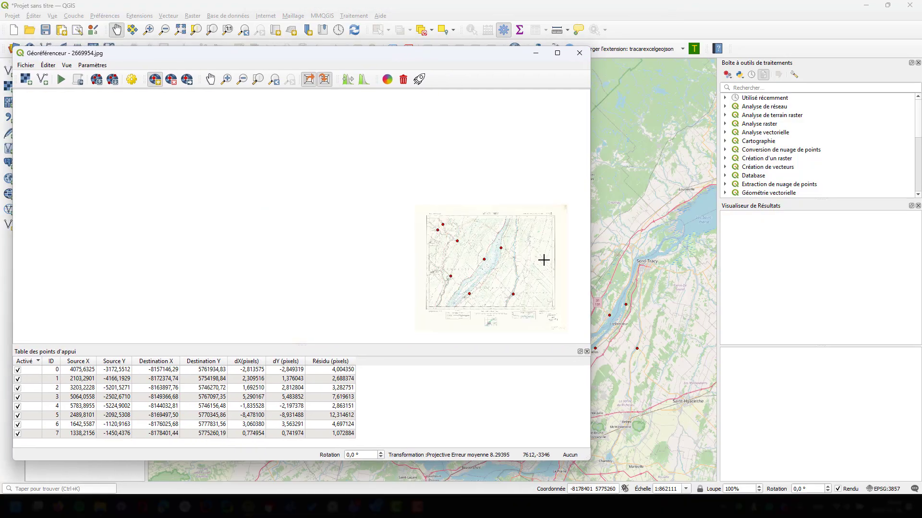
pyautogui.scroll(2, 543, 260)
pyautogui.scroll(4, 531, 199)
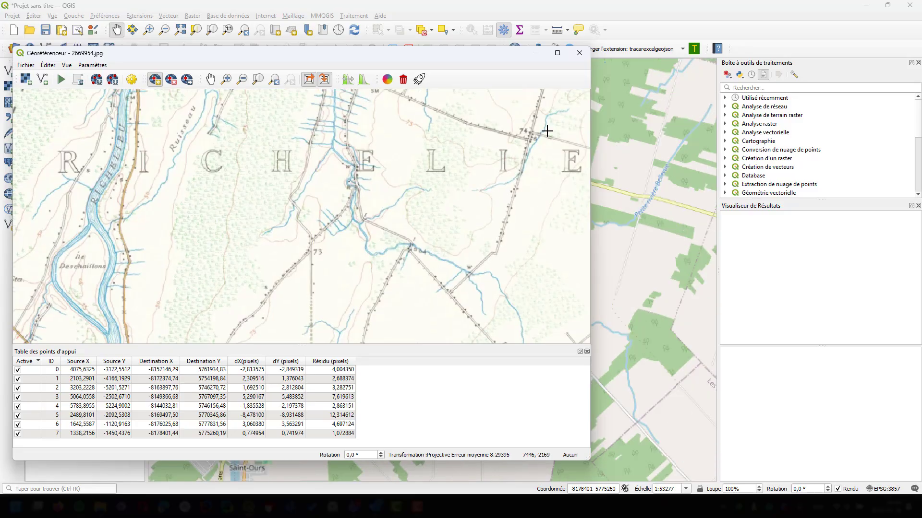
pyautogui.scroll(-1, 532, 137)
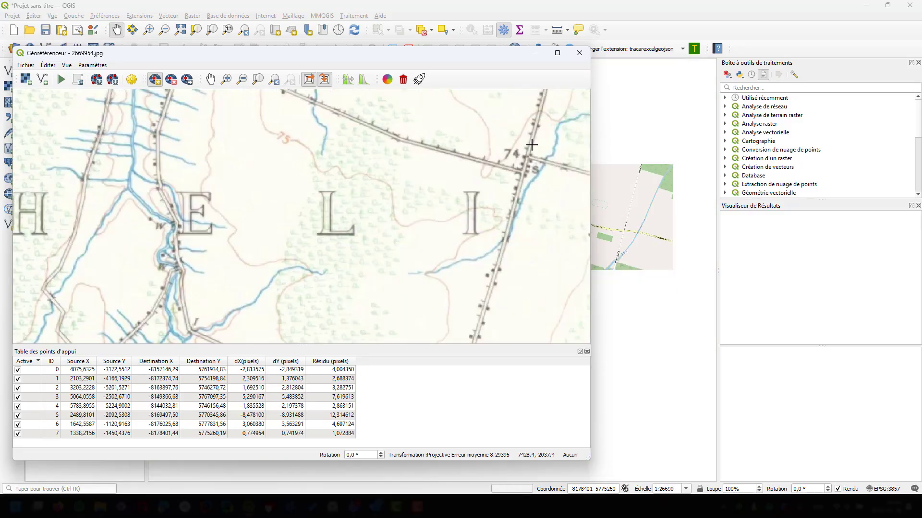
pyautogui.scroll(-1, 526, 150)
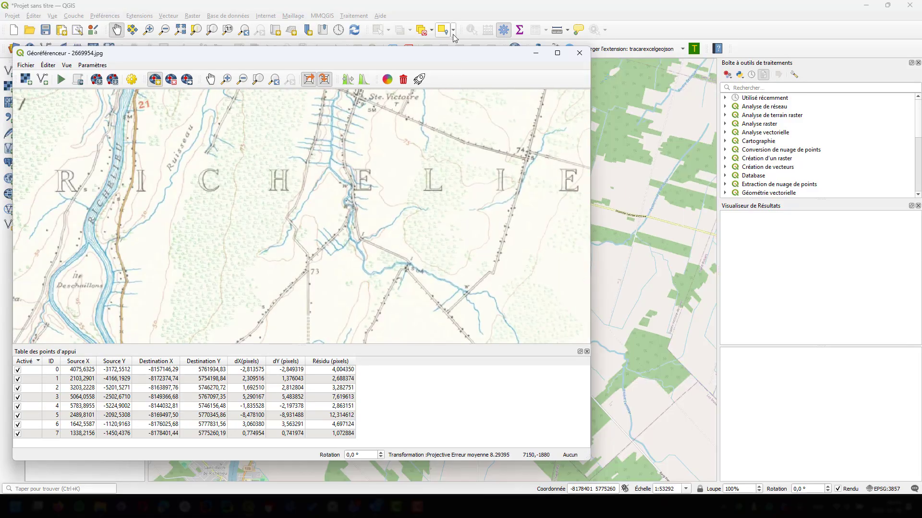
pyautogui.moveTo(454, 56); pyautogui.dragTo(336, 95)
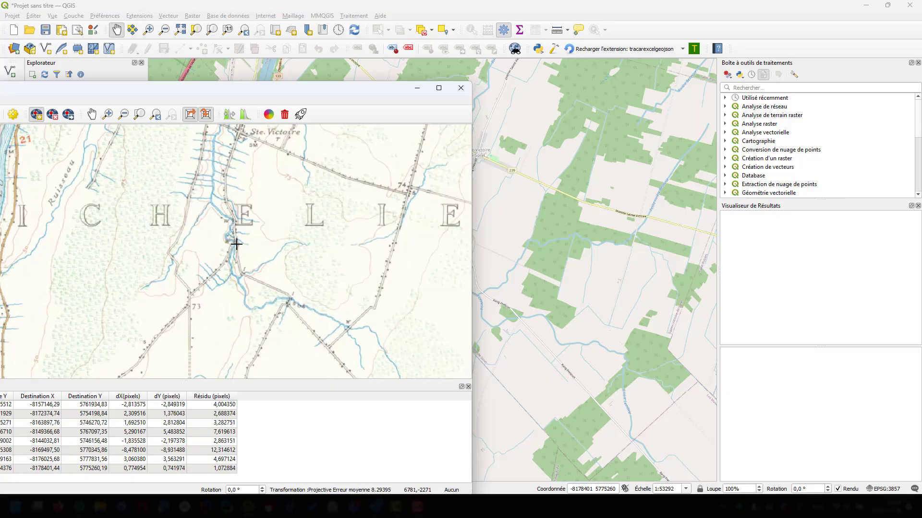
pyautogui.scroll(1, 236, 244)
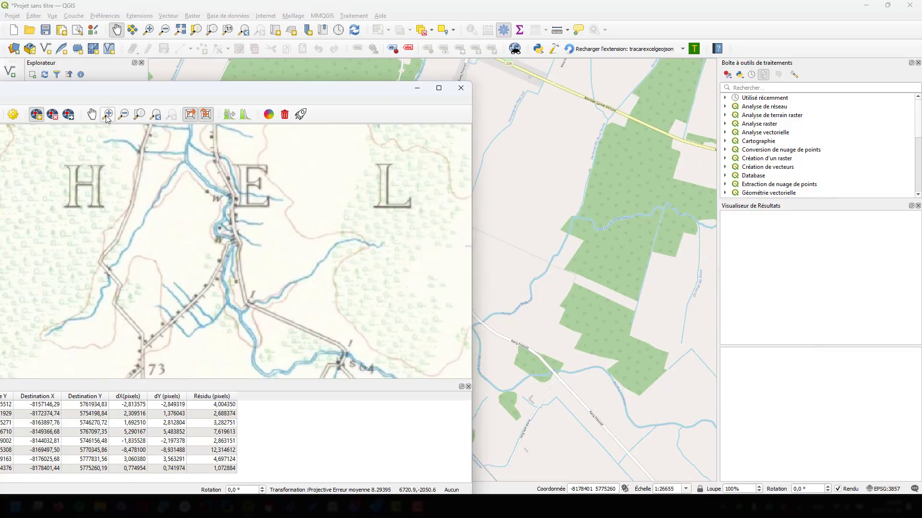
pyautogui.click(236, 239)
pyautogui.click(392, 451)
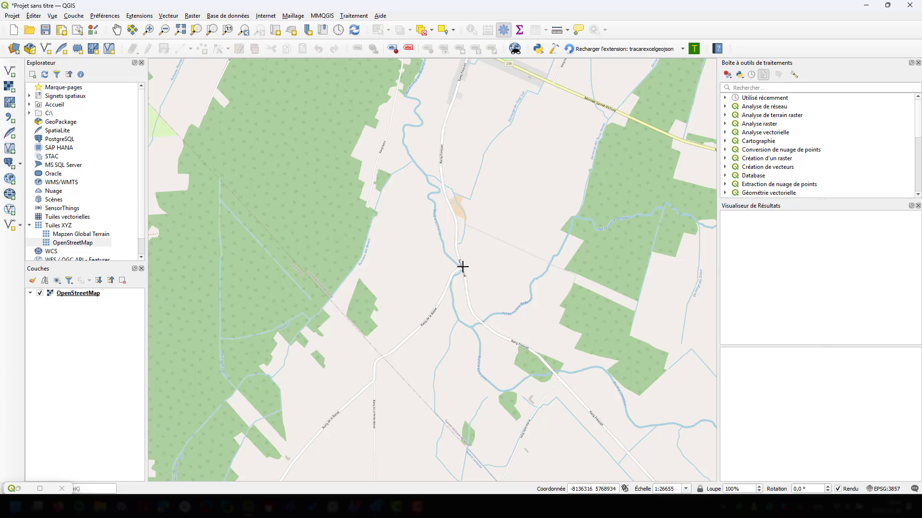
pyautogui.click(462, 267)
pyautogui.click(316, 450)
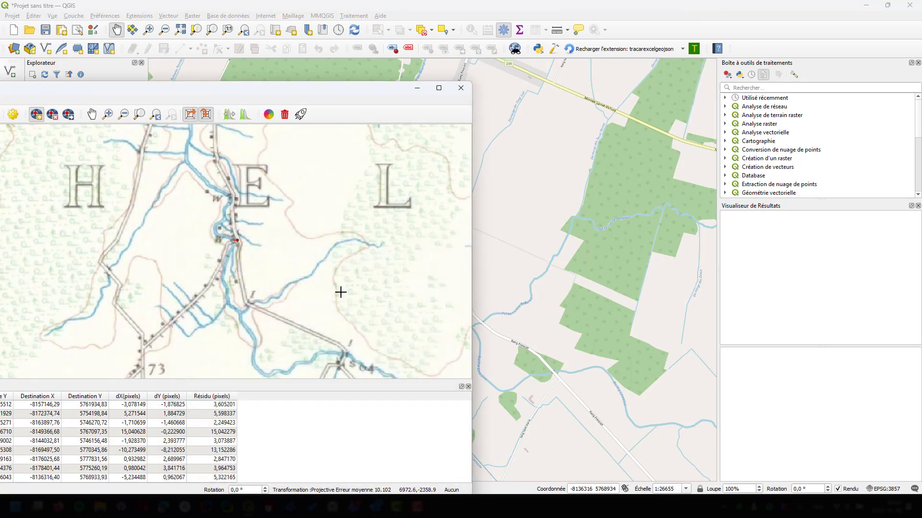
# Examine the road junctions along Prescott Road to the sheet's east edge and back to St. Ours against the linked OpenStreetMap view
pyautogui.scroll(-1, 336, 302)
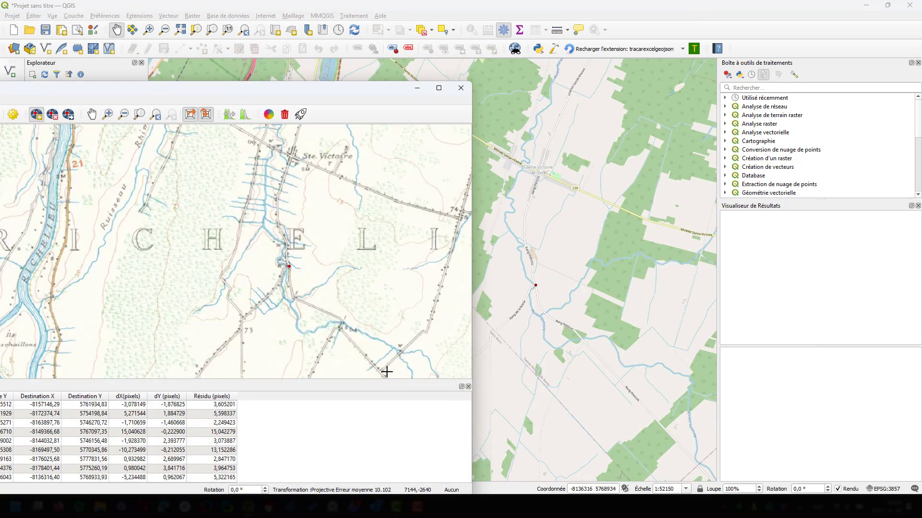
pyautogui.scroll(1, 383, 371)
pyautogui.scroll(1, 383, 371)
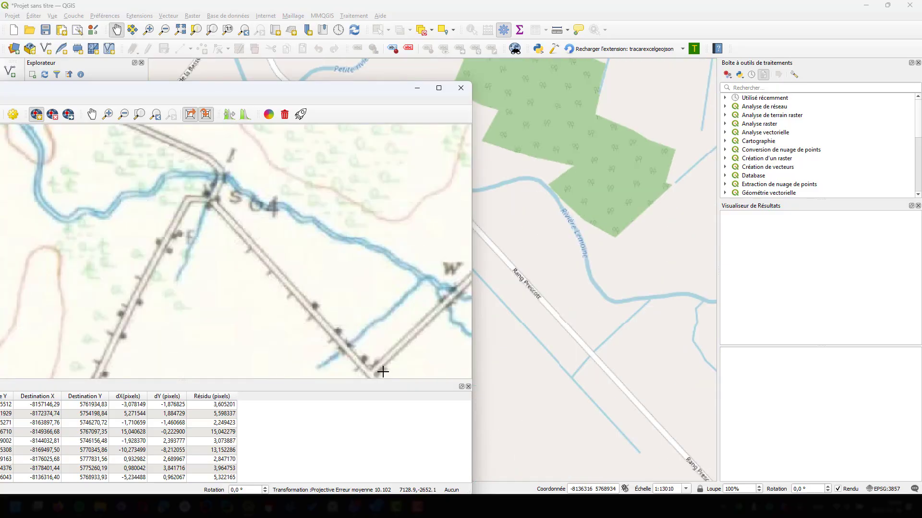
pyautogui.click(92, 115)
pyautogui.moveTo(292, 259); pyautogui.dragTo(275, 151)
pyautogui.moveTo(354, 227)
pyautogui.mouseDown()
pyautogui.moveTo(323, 199)
pyautogui.moveTo(295, 221)
pyautogui.moveTo(368, 312)
pyautogui.moveTo(305, 212)
pyautogui.moveTo(378, 258)
pyautogui.moveTo(331, 224)
pyautogui.moveTo(368, 301)
pyautogui.moveTo(309, 234)
pyautogui.mouseUp()
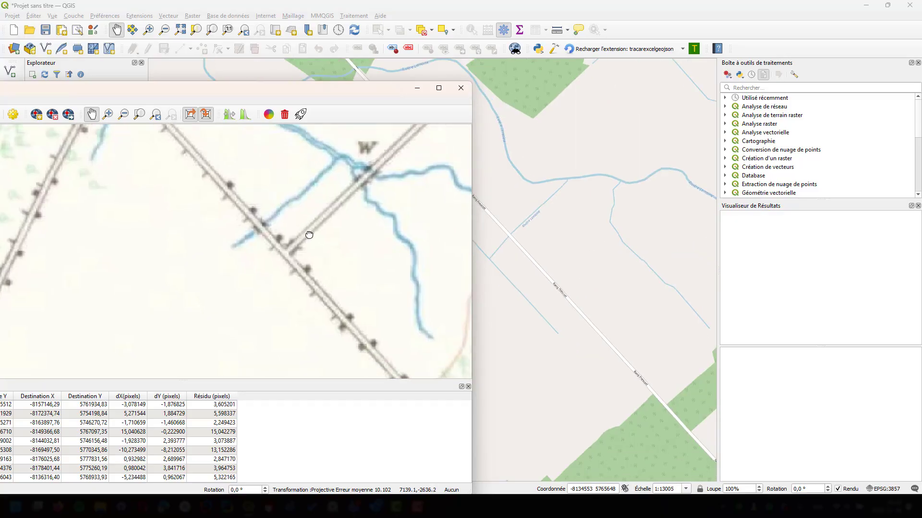
pyautogui.scroll(-2, 310, 237)
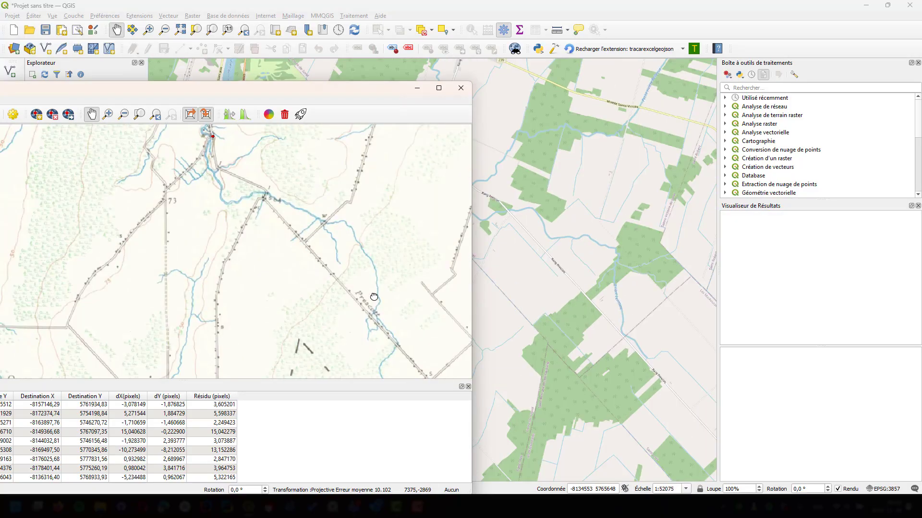
pyautogui.moveTo(374, 296); pyautogui.dragTo(300, 196)
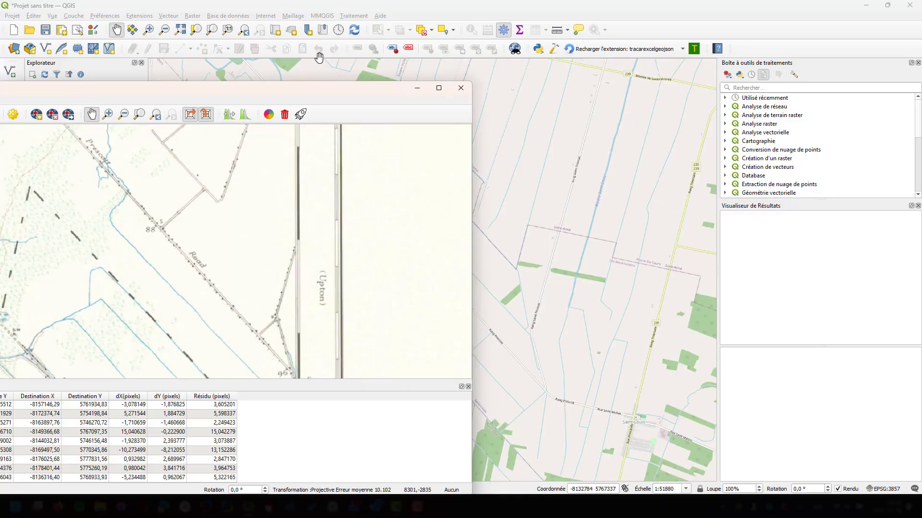
pyautogui.moveTo(377, 297); pyautogui.dragTo(353, 231)
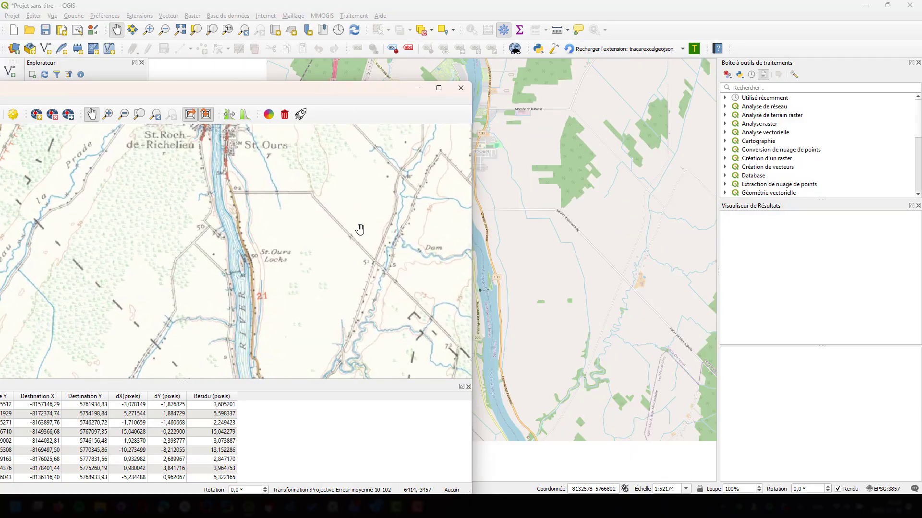
# Add a control point at the road junction marked 62 south of St. Ours, matched to the side-road junction on route 133 in OpenStreetMap
pyautogui.moveTo(298, 182); pyautogui.dragTo(347, 149)
pyautogui.moveTo(342, 94); pyautogui.dragTo(255, 72)
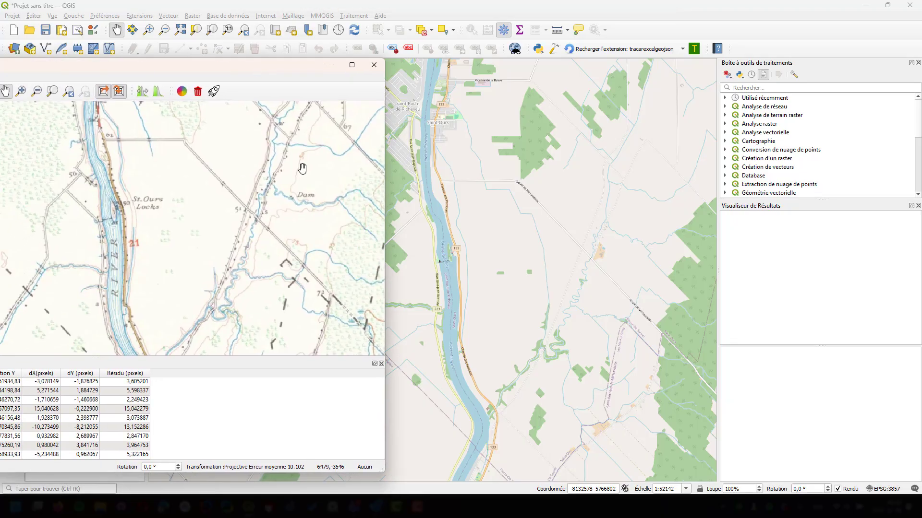
pyautogui.moveTo(300, 165); pyautogui.dragTo(360, 174)
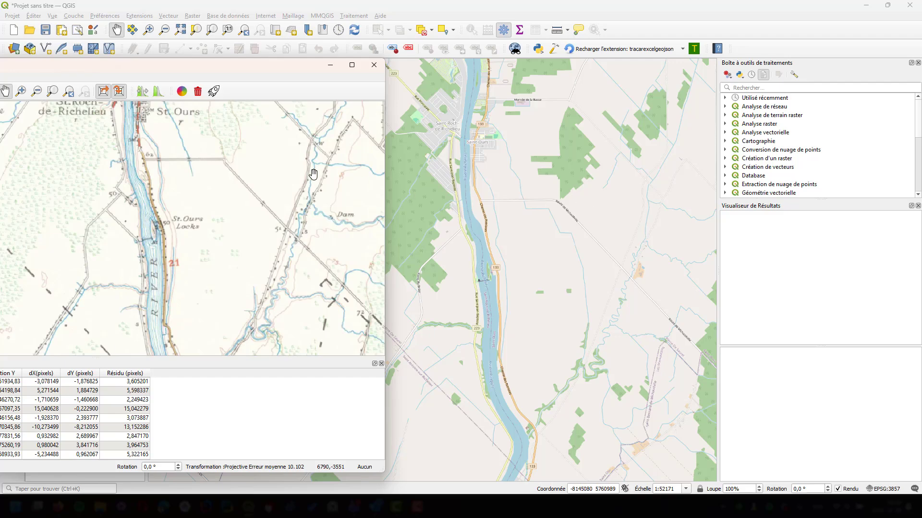
pyautogui.moveTo(136, 168); pyautogui.dragTo(270, 195)
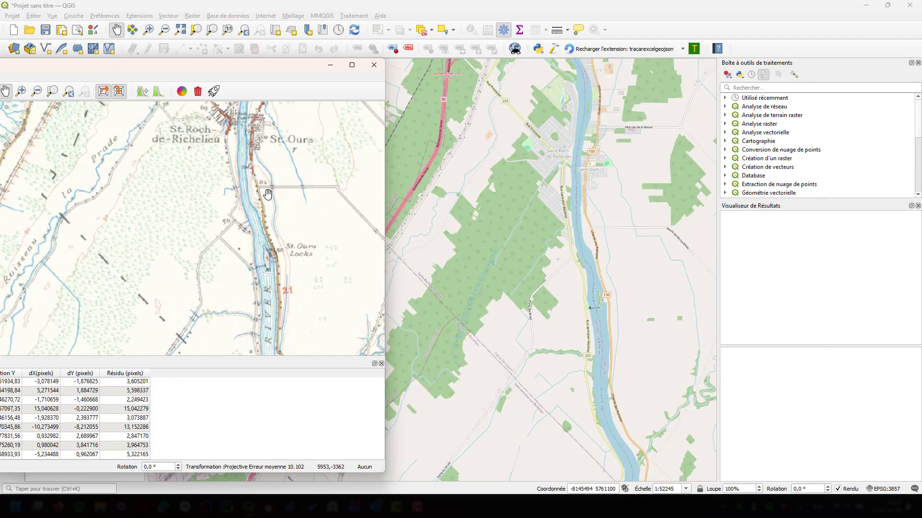
pyautogui.scroll(2, 269, 194)
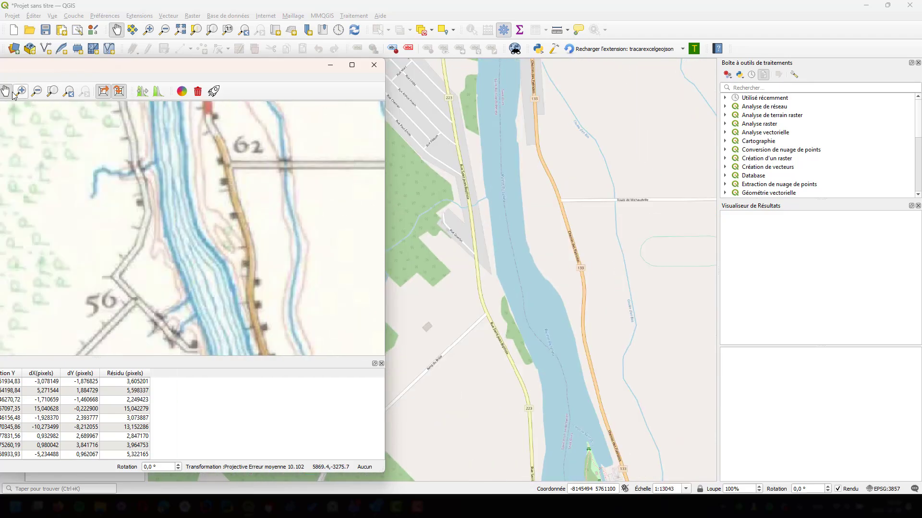
pyautogui.moveTo(82, 67); pyautogui.dragTo(141, 64)
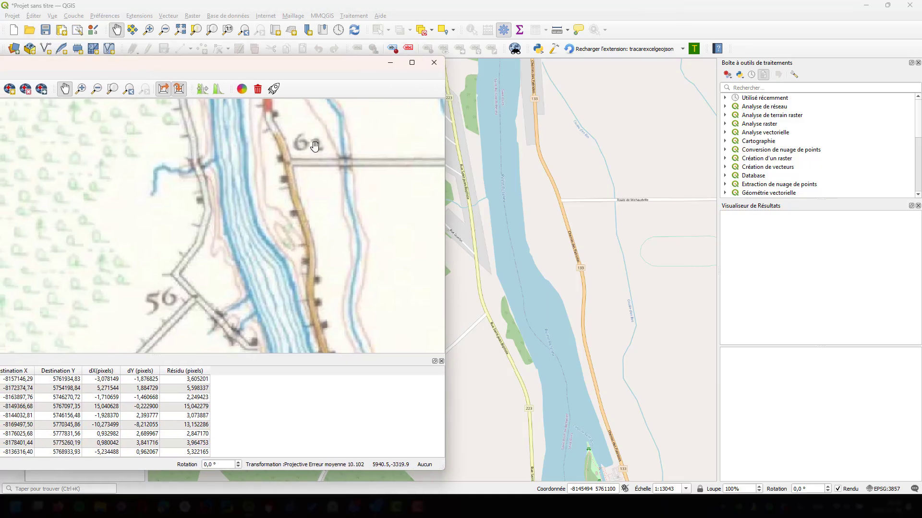
pyautogui.click(10, 89)
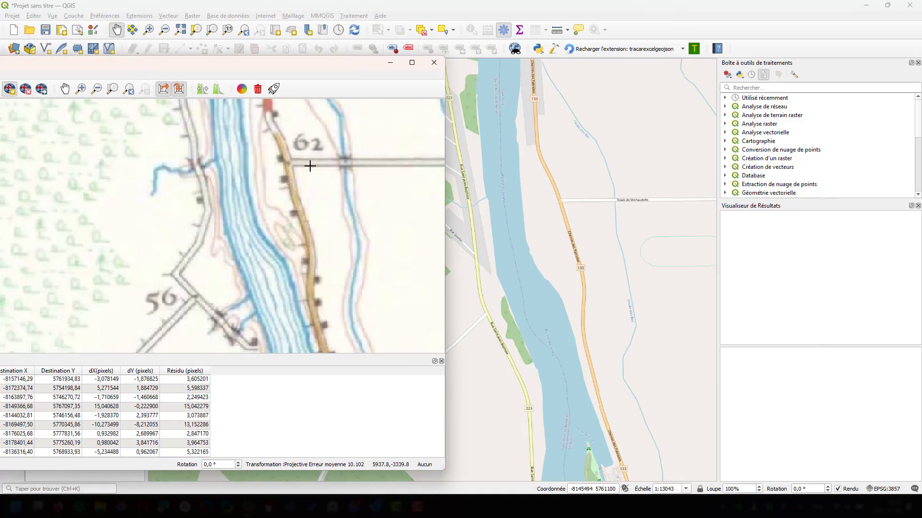
pyautogui.click(288, 163)
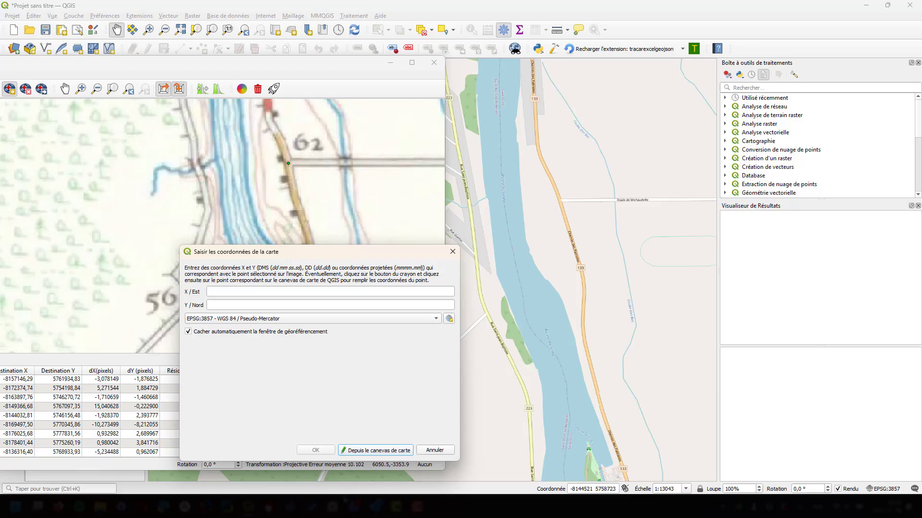
pyautogui.click(377, 451)
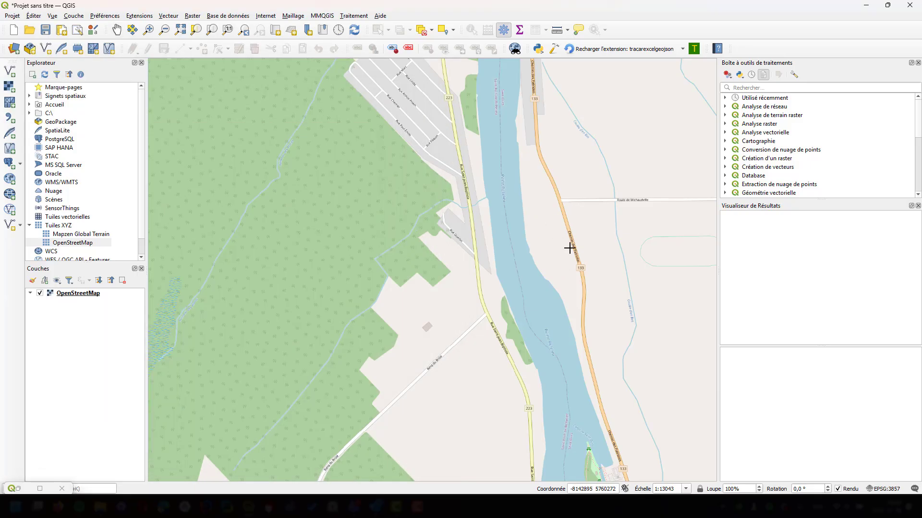
pyautogui.click(559, 201)
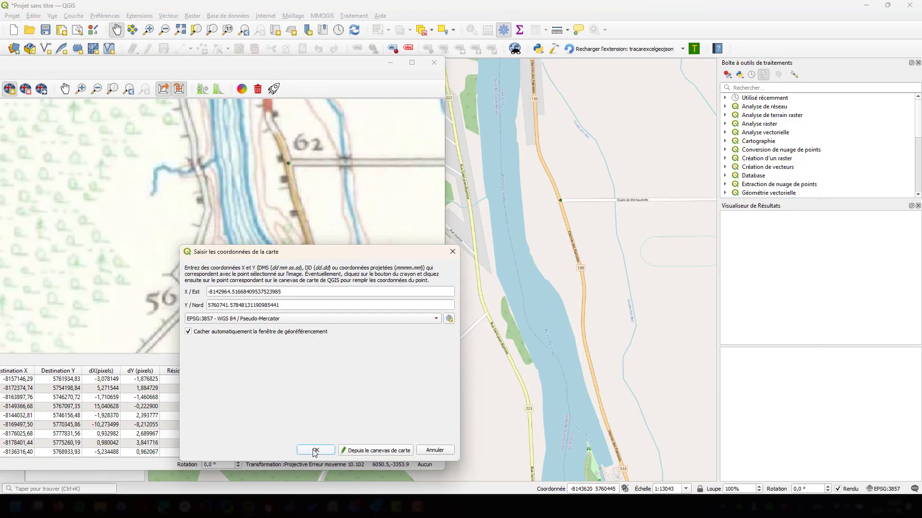
pyautogui.click(315, 450)
# Review how the control points are spread over the whole Verchères sheet and the linked OpenStreetMap view
pyautogui.click(65, 89)
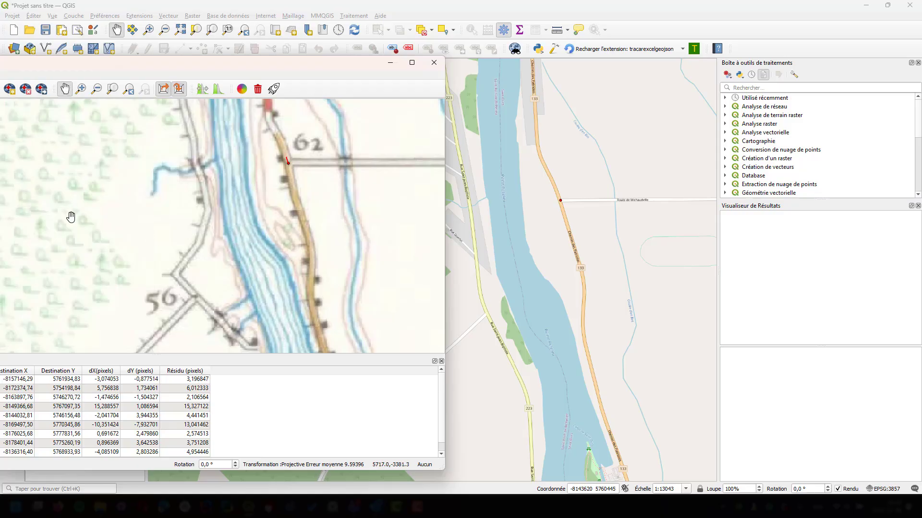
pyautogui.scroll(-4, 180, 253)
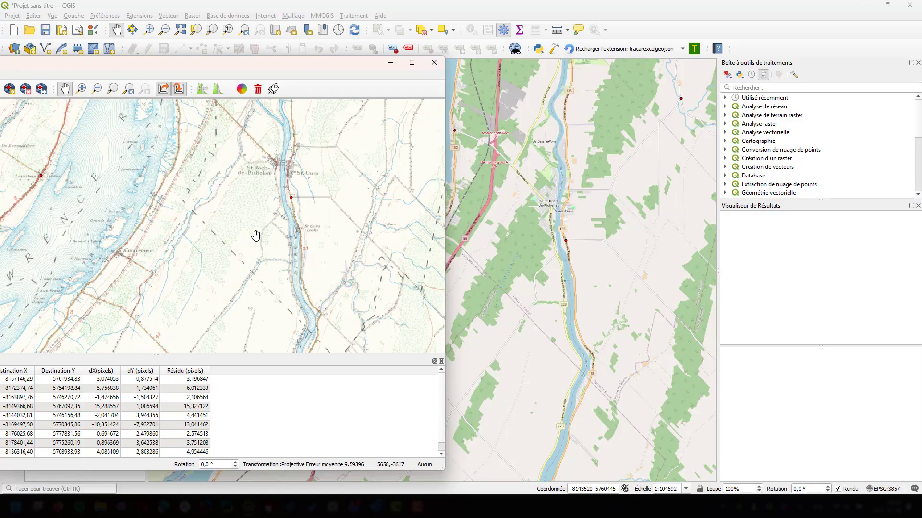
pyautogui.scroll(-1, 257, 236)
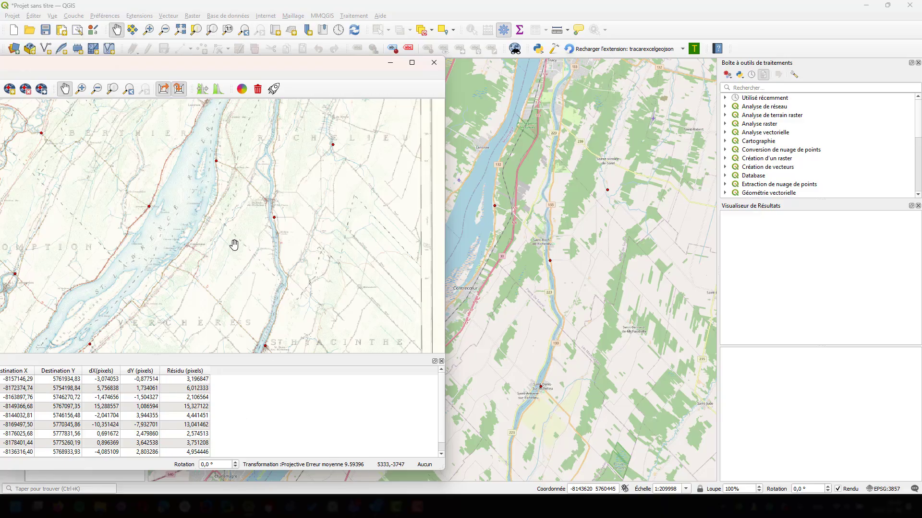
pyautogui.moveTo(231, 295); pyautogui.dragTo(341, 266)
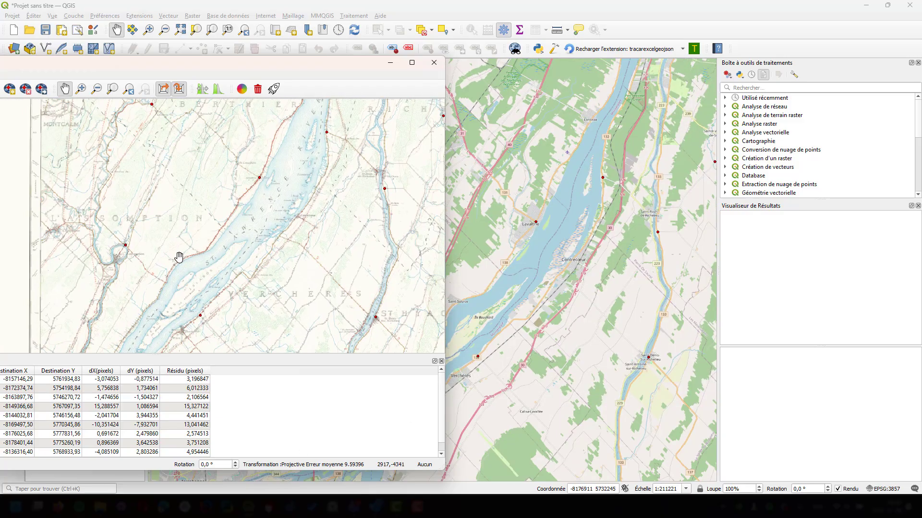
pyautogui.moveTo(105, 222); pyautogui.dragTo(178, 308)
pyautogui.moveTo(274, 228); pyautogui.dragTo(72, 242)
pyautogui.scroll(-1, 217, 210)
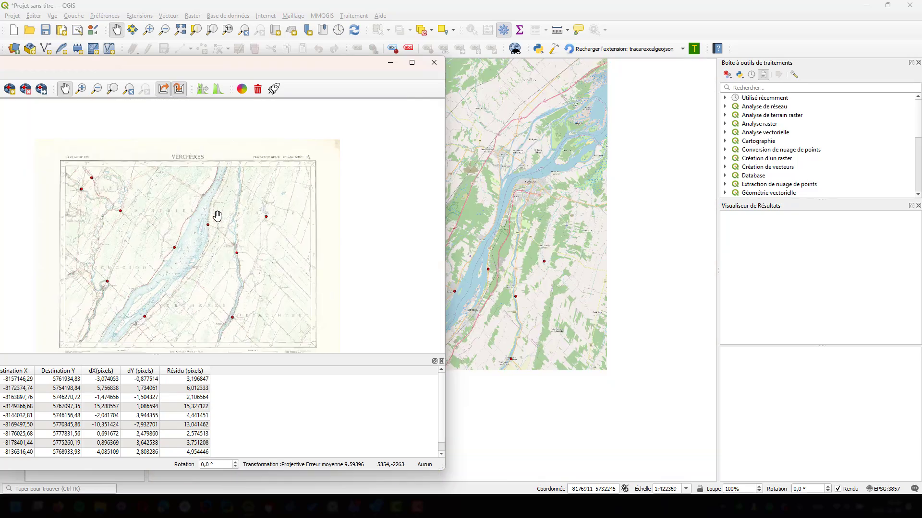
# Bring the whole georeferencer window back into view and check the residual of control point 3 in the control point table
pyautogui.moveTo(212, 270); pyautogui.dragTo(226, 205)
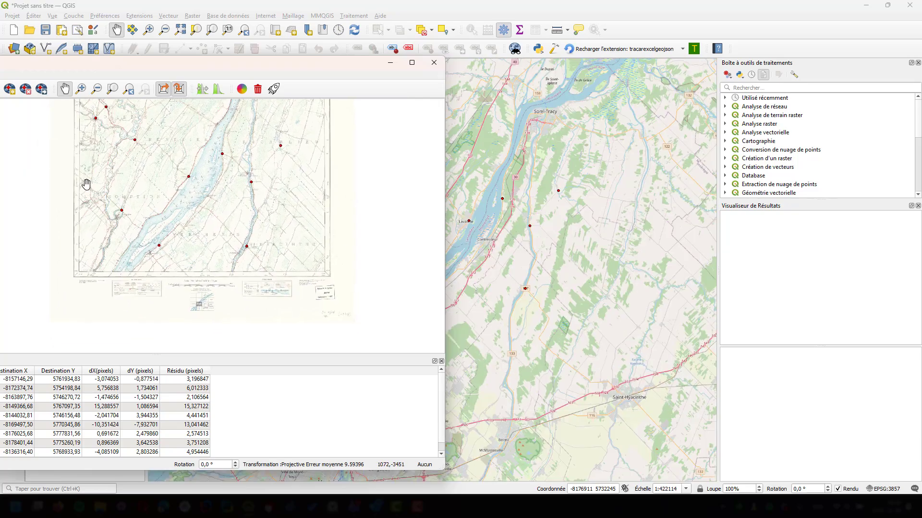
pyautogui.moveTo(91, 168); pyautogui.dragTo(136, 191)
pyautogui.moveTo(205, 64); pyautogui.dragTo(440, 45)
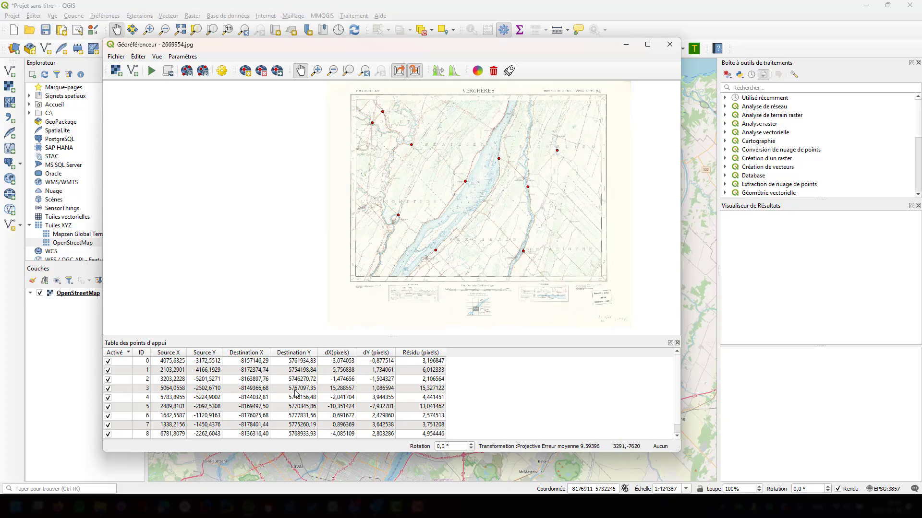
pyautogui.click(126, 389)
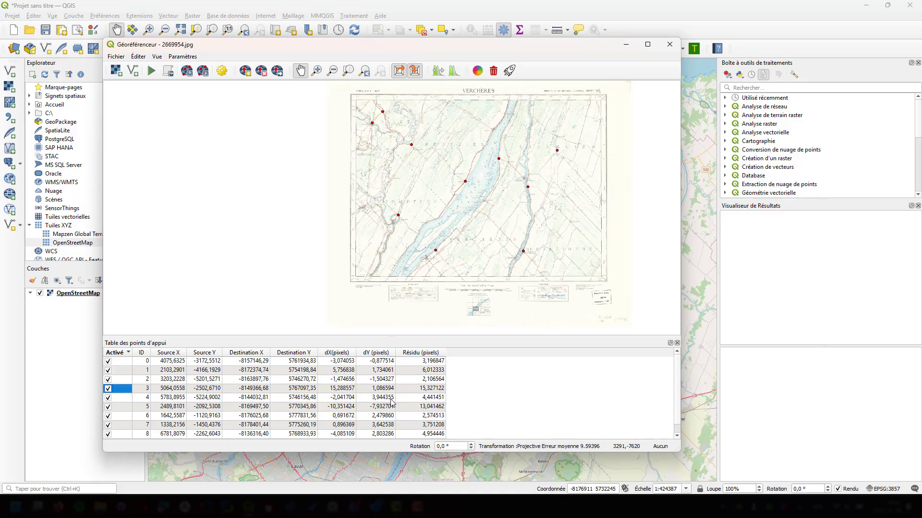
pyautogui.click(427, 392)
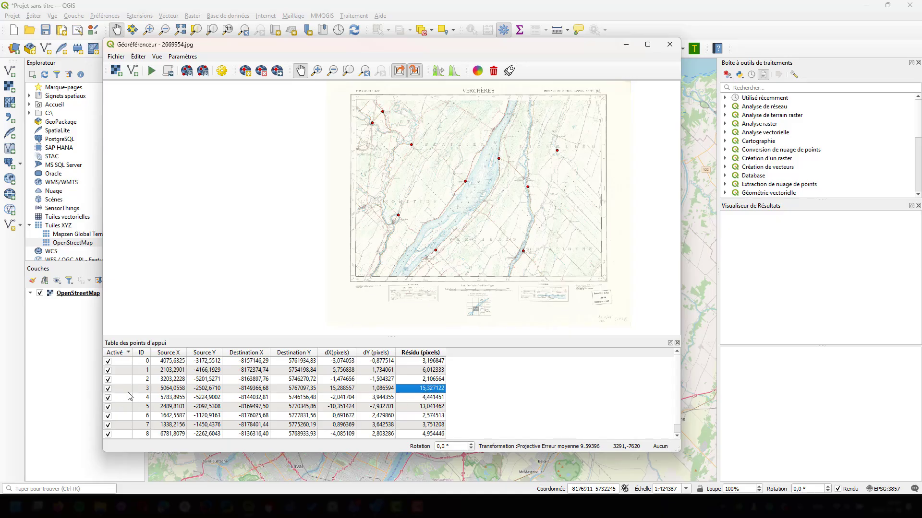
pyautogui.click(135, 391)
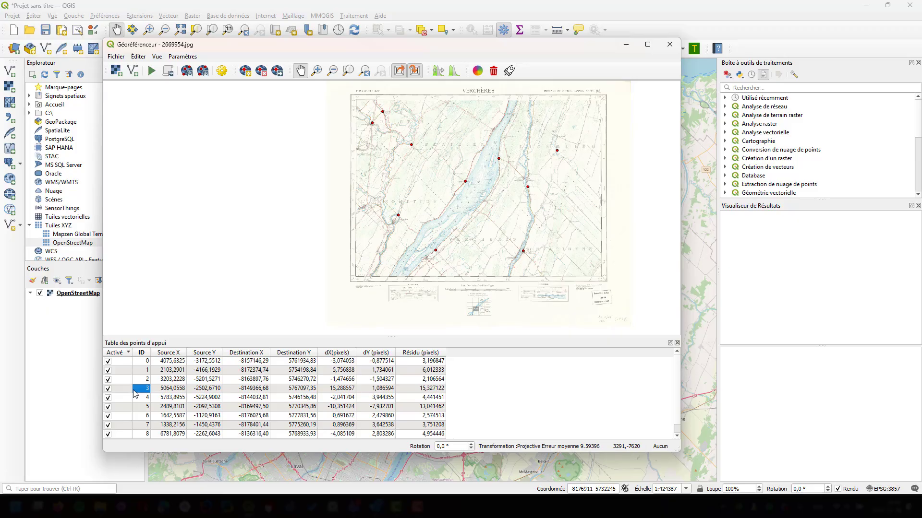
pyautogui.moveTo(134, 393); pyautogui.dragTo(436, 393)
pyautogui.rightClick(183, 389)
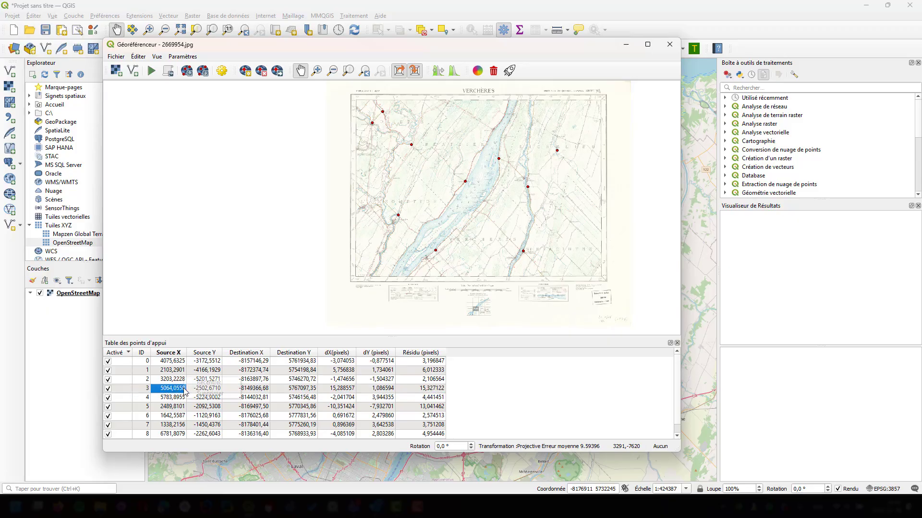
pyautogui.click(216, 384)
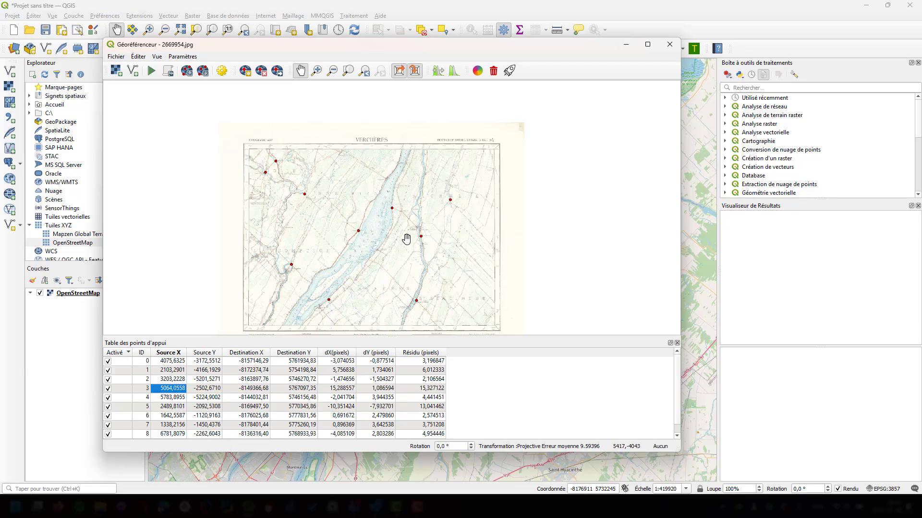
# Centre the scan on control point 3, check the residual of point 5, and review both points' surroundings on the sheet
pyautogui.scroll(3, 386, 245)
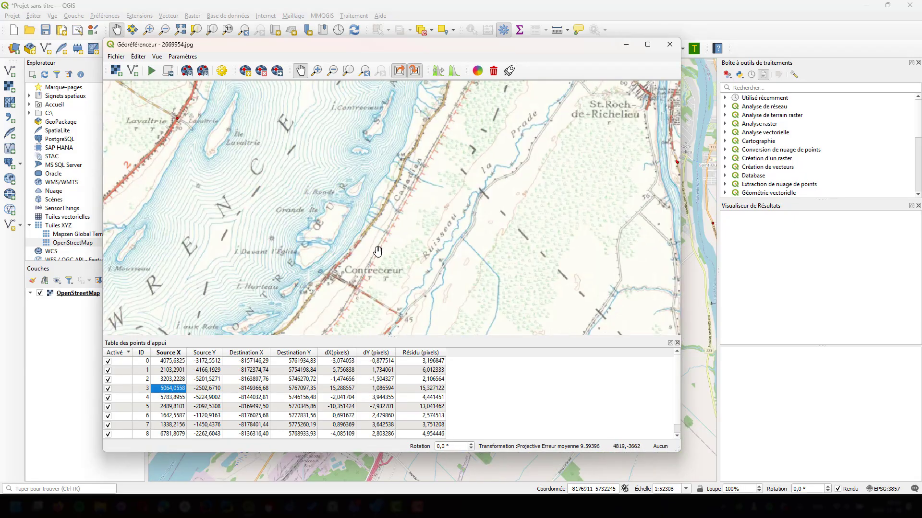
pyautogui.rightClick(169, 391)
pyautogui.click(190, 394)
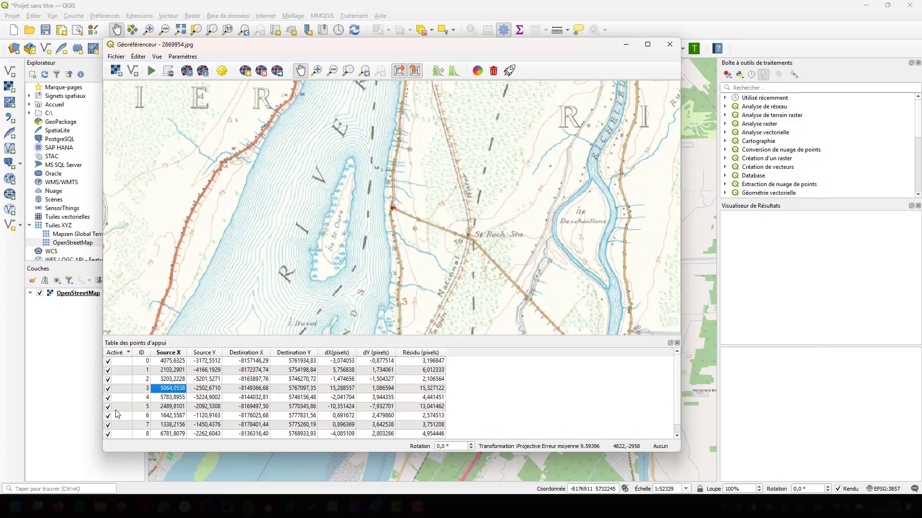
pyautogui.click(140, 406)
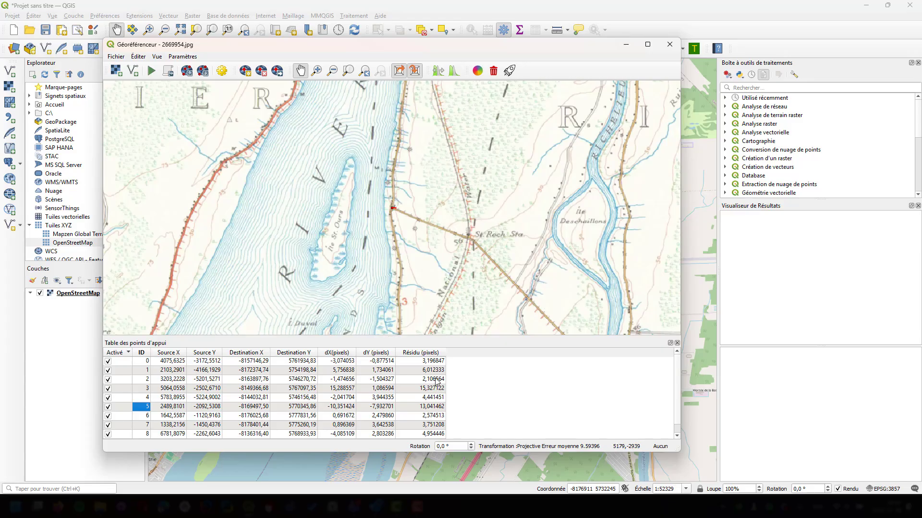
pyautogui.scroll(-3, 446, 251)
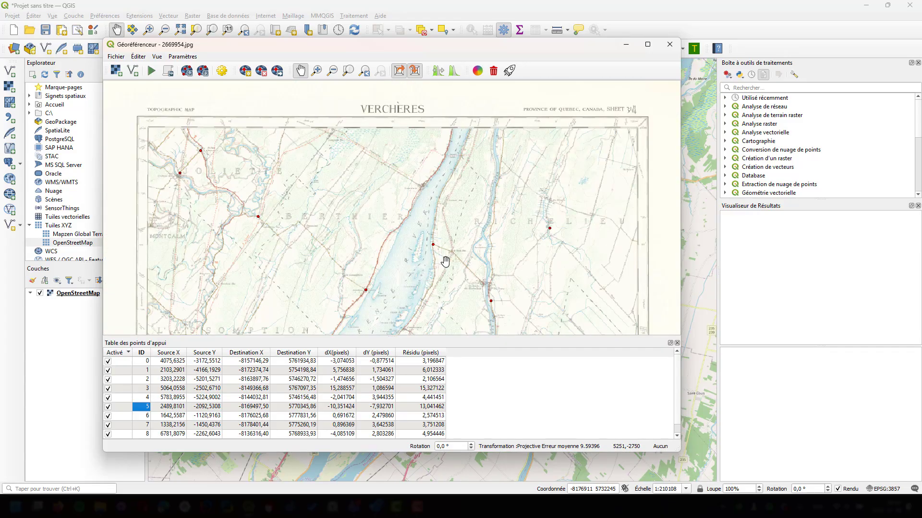
pyautogui.moveTo(427, 254); pyautogui.dragTo(410, 184)
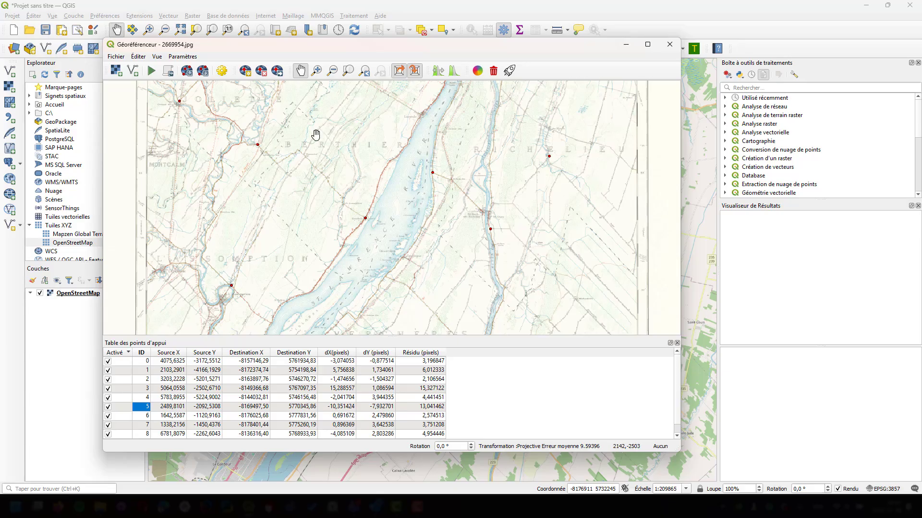
# Run the georeferencing with the Projective transformation in EPSG:3857 to 2669954_georef.tif, and minimise the georeferencer window
pyautogui.click(222, 71)
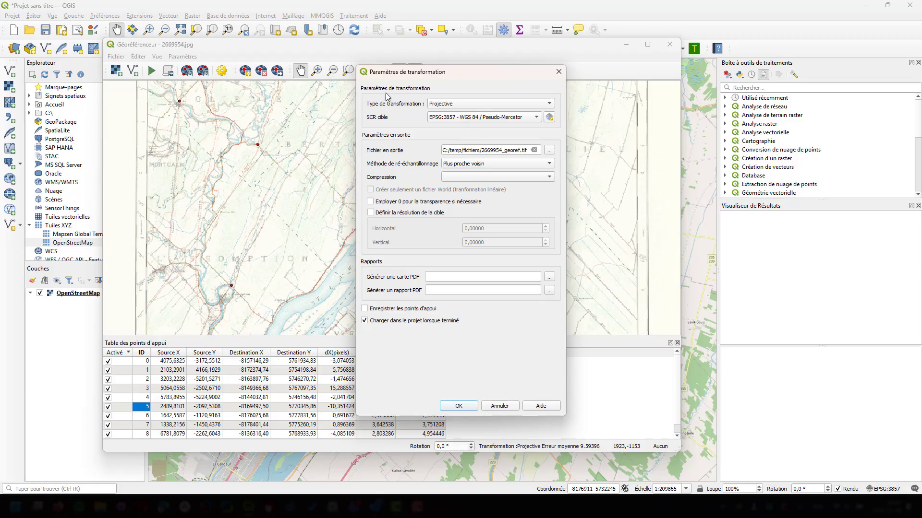
pyautogui.click(500, 408)
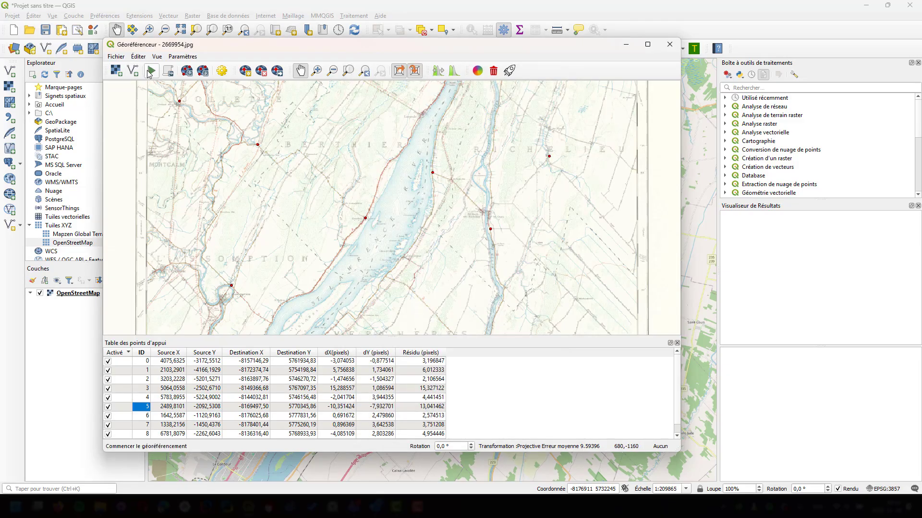
pyautogui.click(151, 71)
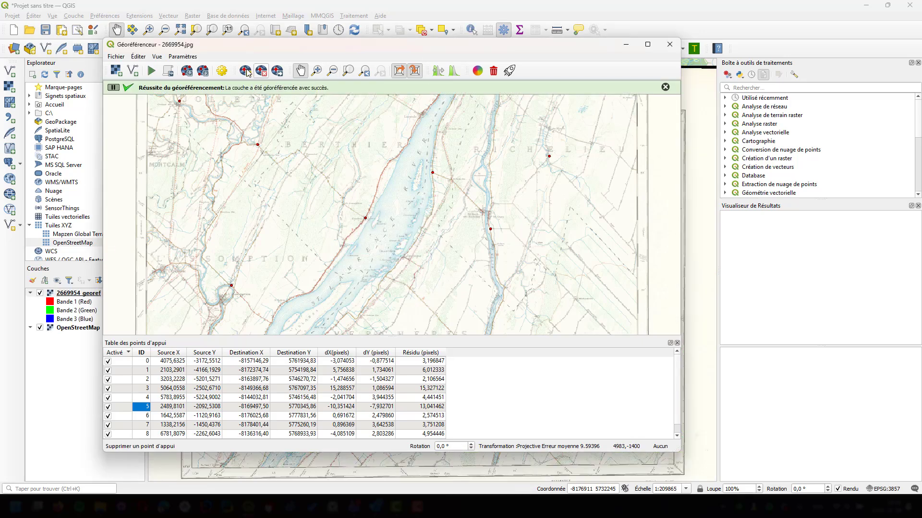
pyautogui.click(222, 71)
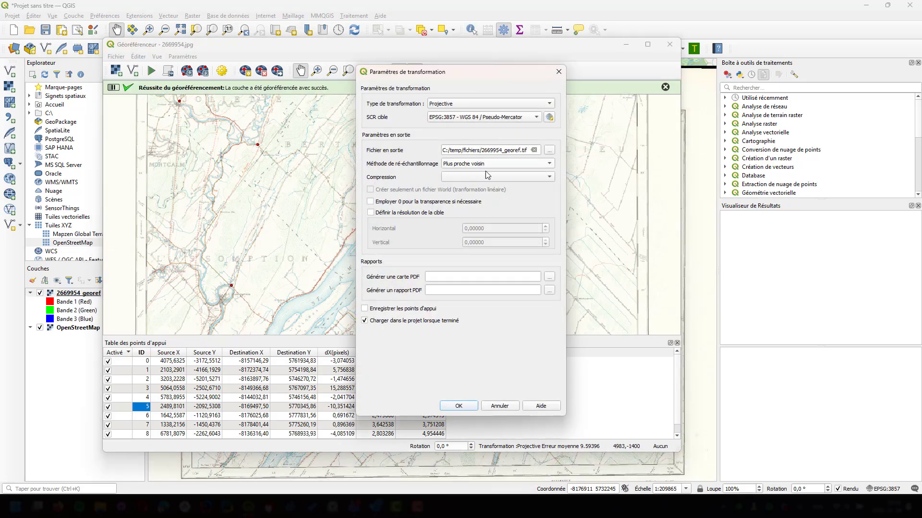
pyautogui.click(558, 72)
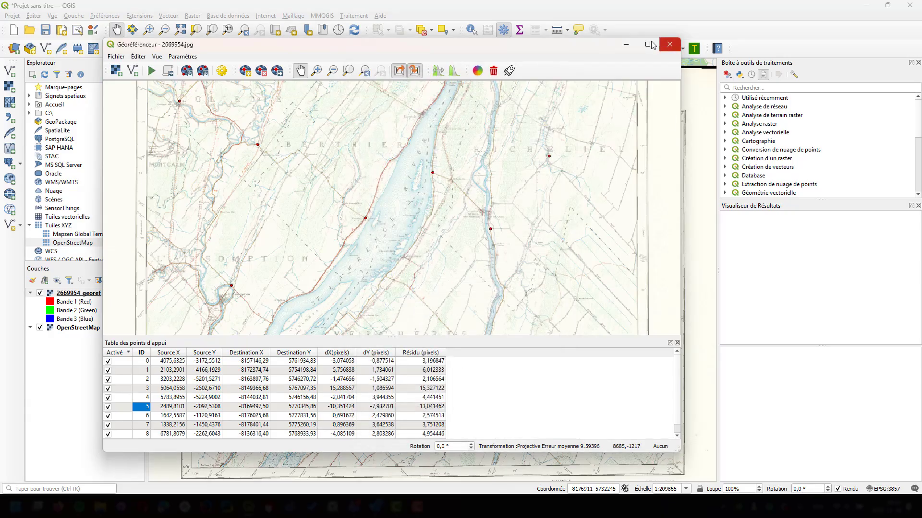
pyautogui.click(625, 44)
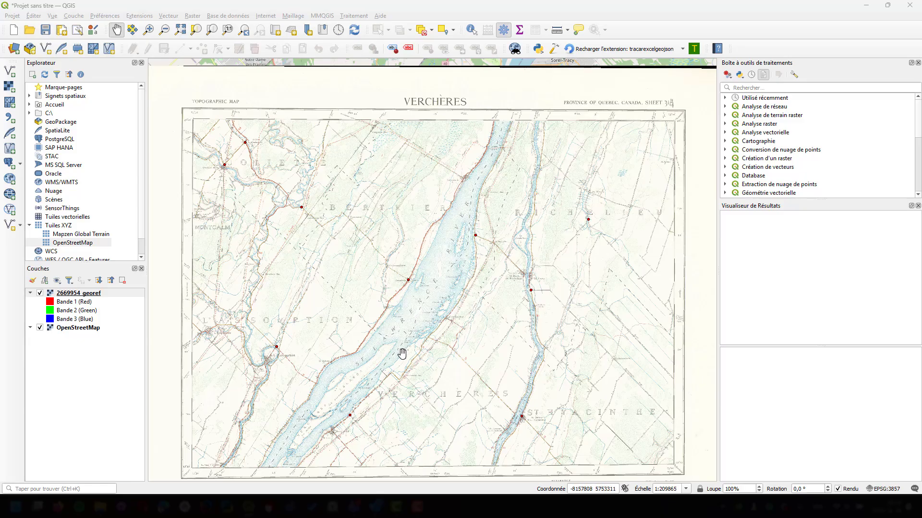
# Compare the 2669954_georef layer with OpenStreetMap around Lavaltrie and Contrecœur by repeatedly hiding and showing it
pyautogui.scroll(2, 402, 354)
pyautogui.moveTo(448, 154); pyautogui.dragTo(235, 324)
pyautogui.moveTo(246, 285); pyautogui.dragTo(463, 267)
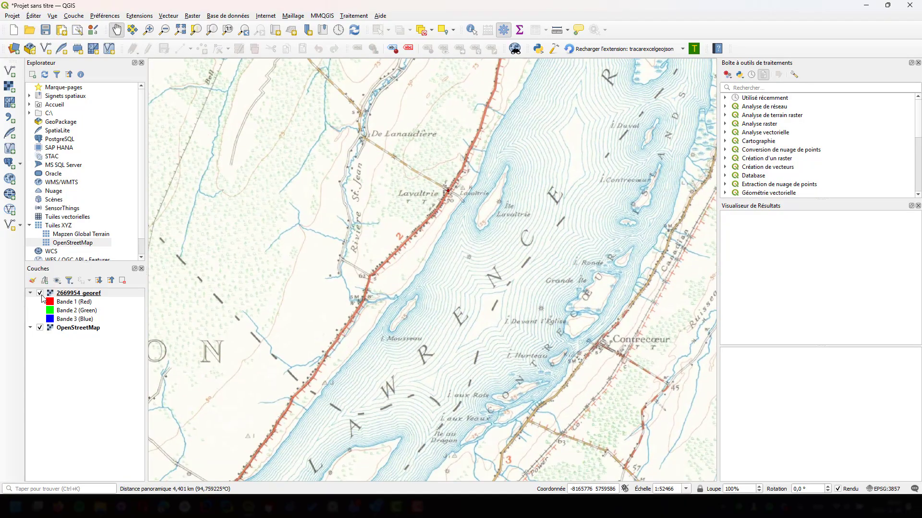
pyautogui.click(40, 293)
pyautogui.click(40, 294)
pyautogui.click(40, 294)
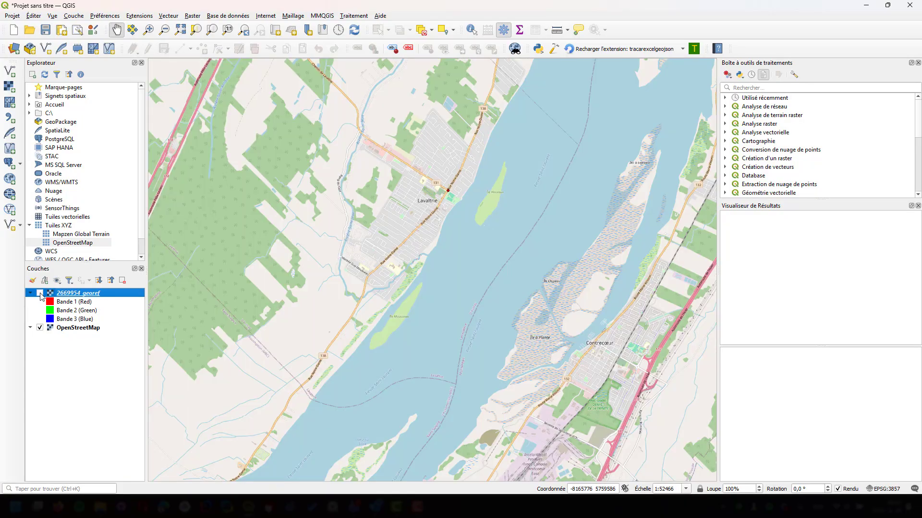
pyautogui.click(40, 294)
pyautogui.click(40, 294)
pyautogui.click(41, 294)
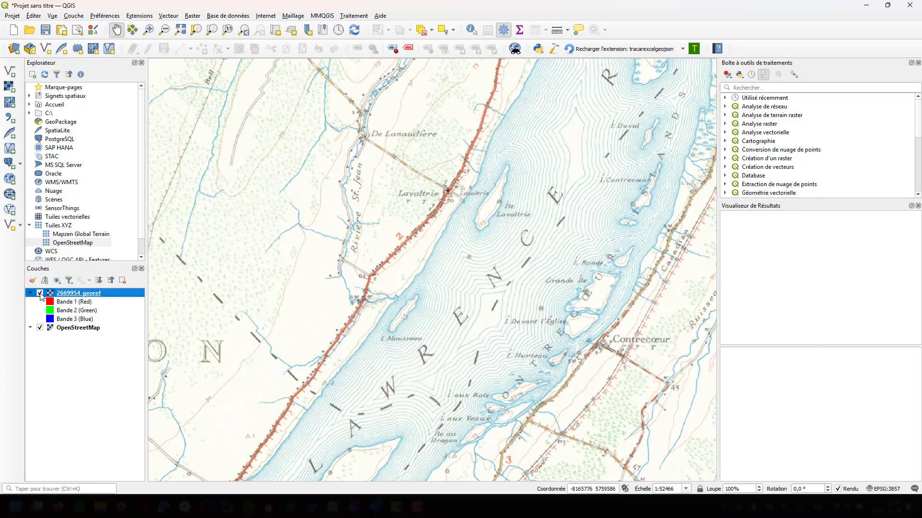
pyautogui.click(40, 294)
pyautogui.click(40, 294)
# Check the alignment around St. Sulpice, Île Bouchard and Verchères by toggling the 2669954_georef layer, leaving it hidden
pyautogui.moveTo(363, 335); pyautogui.dragTo(493, 61)
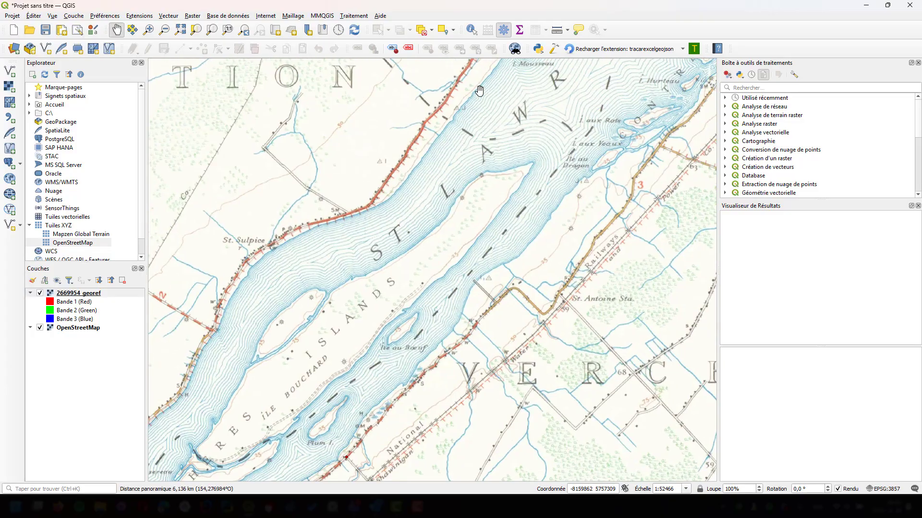
pyautogui.moveTo(309, 239); pyautogui.dragTo(409, 172)
pyautogui.click(39, 294)
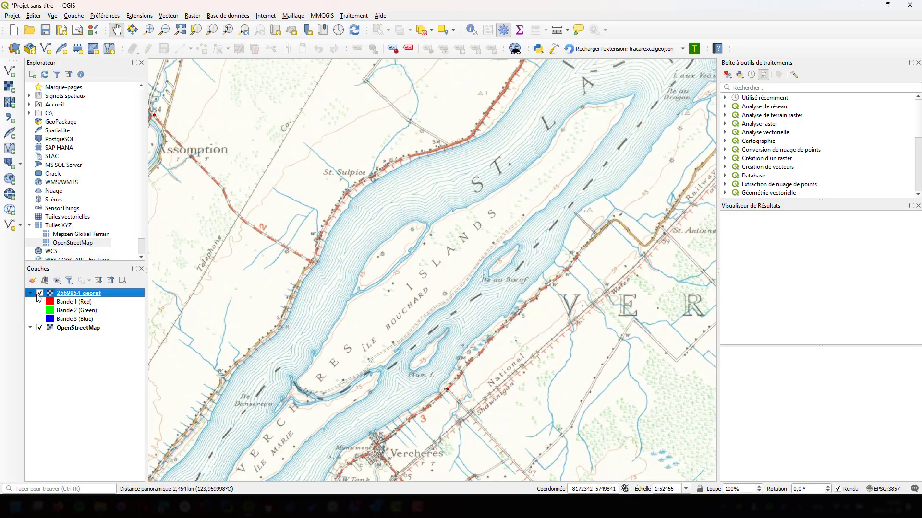
pyautogui.click(38, 295)
pyautogui.click(40, 293)
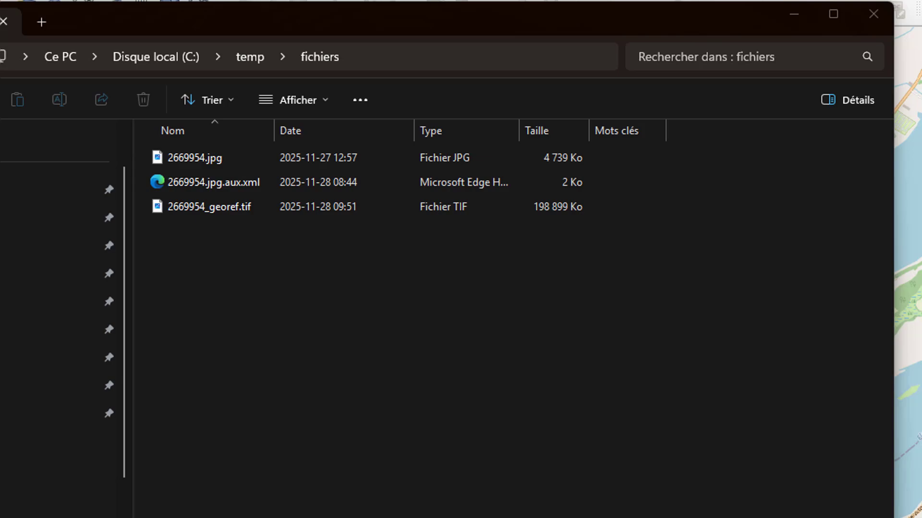
# In File Explorer, check the output file 2669954_georef.tif in C:\temp\fichiers and move the window out of the way
pyautogui.click(216, 206)
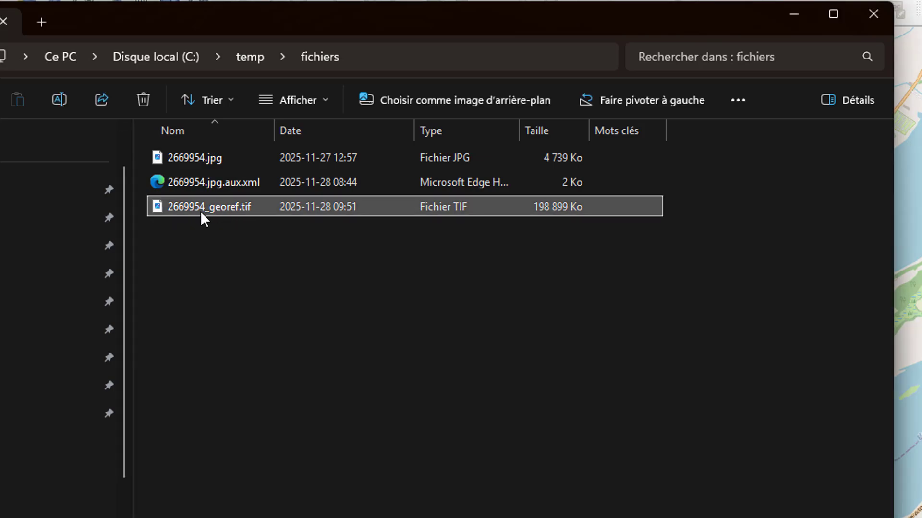
pyautogui.moveTo(189, 211)
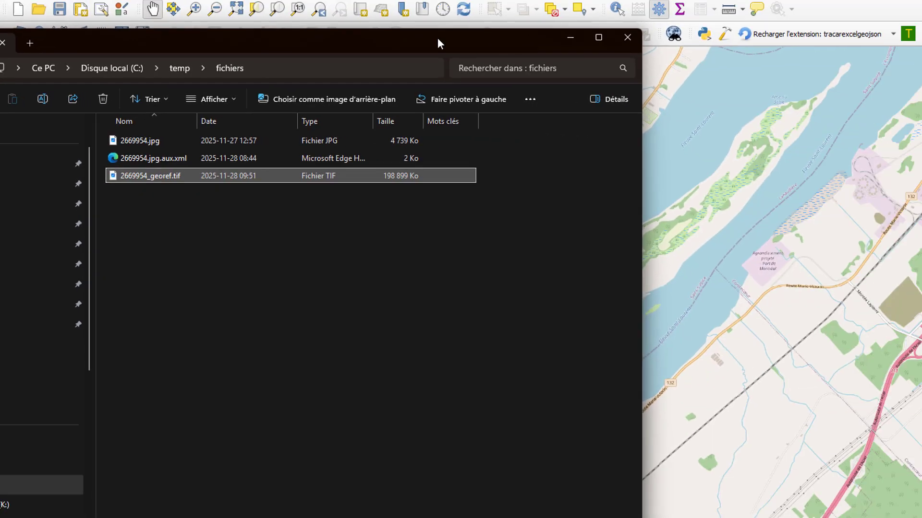
pyautogui.moveTo(438, 38); pyautogui.dragTo(0, 123)
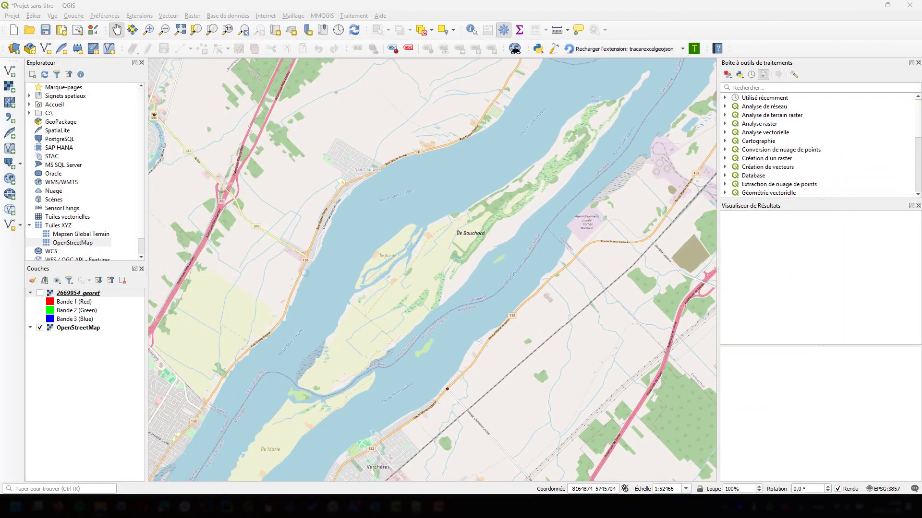
# Open the properties of the 2669954_georef layer and review its information, symbology and assigned coordinate reference system
pyautogui.rightClick(87, 295)
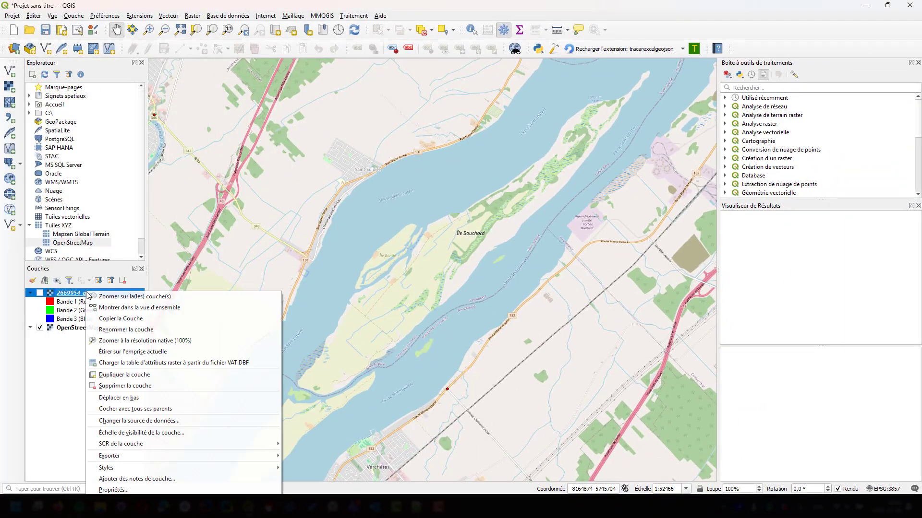
pyautogui.click(124, 490)
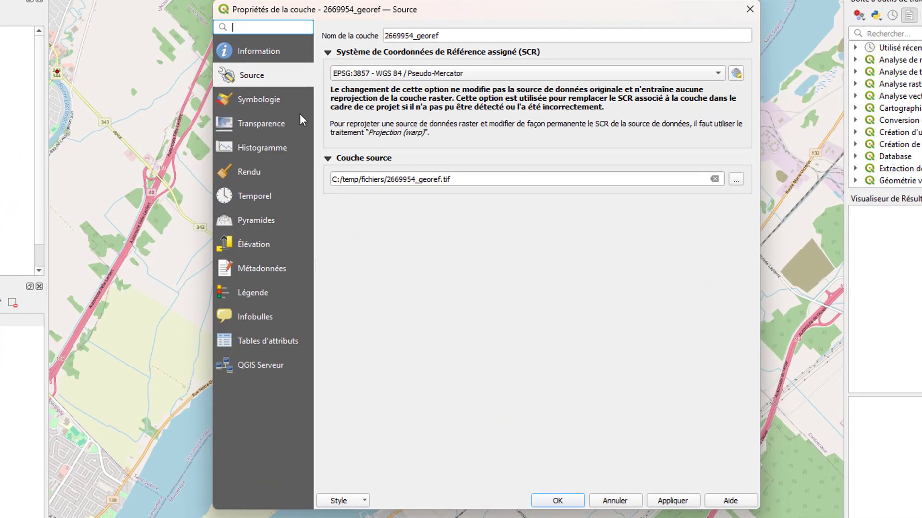
pyautogui.click(271, 53)
pyautogui.click(267, 100)
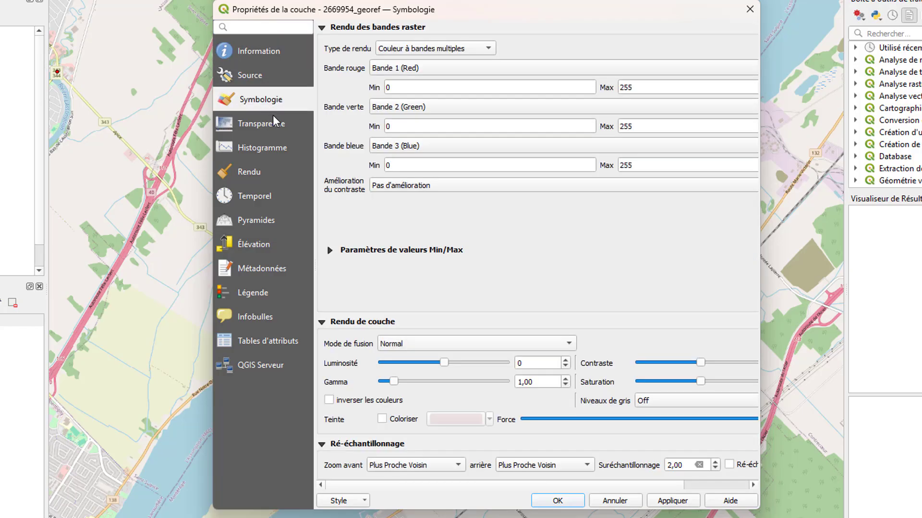
pyautogui.click(245, 79)
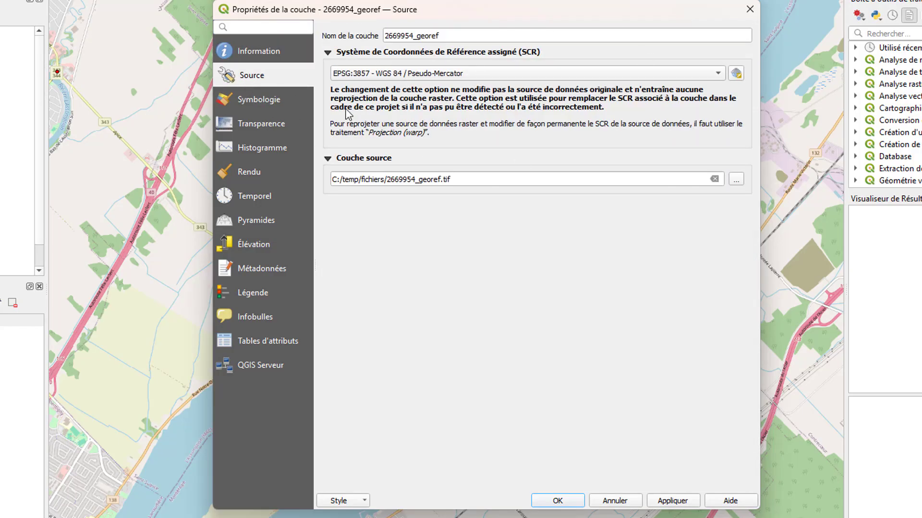